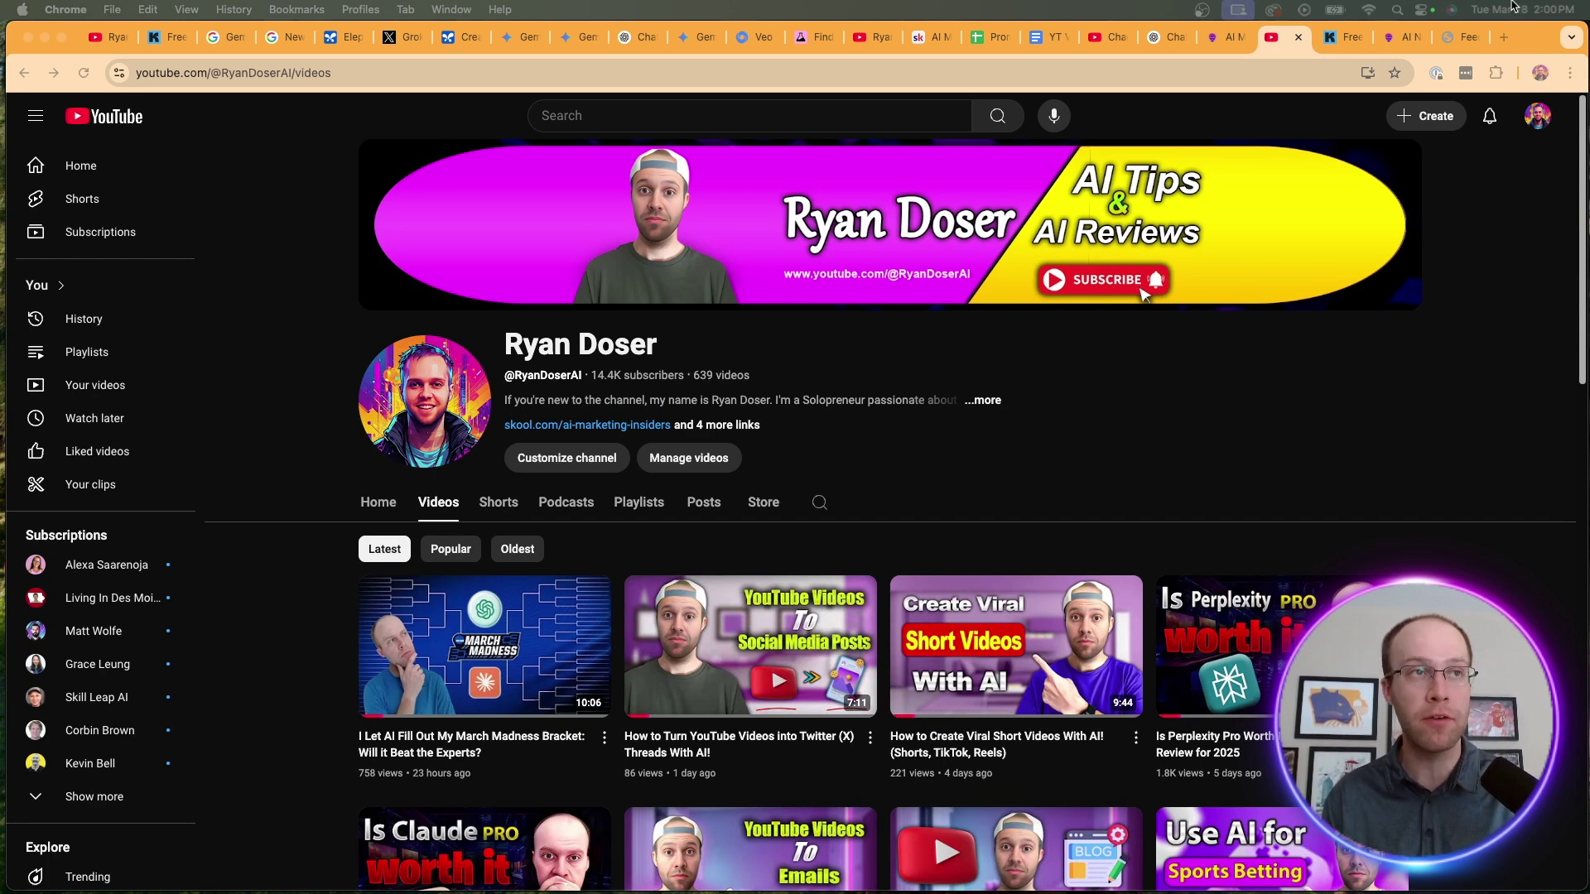
Switch to the browser tab with the Free AI Marketing Essentials Guide signup page.
key("ctrl+Tab")
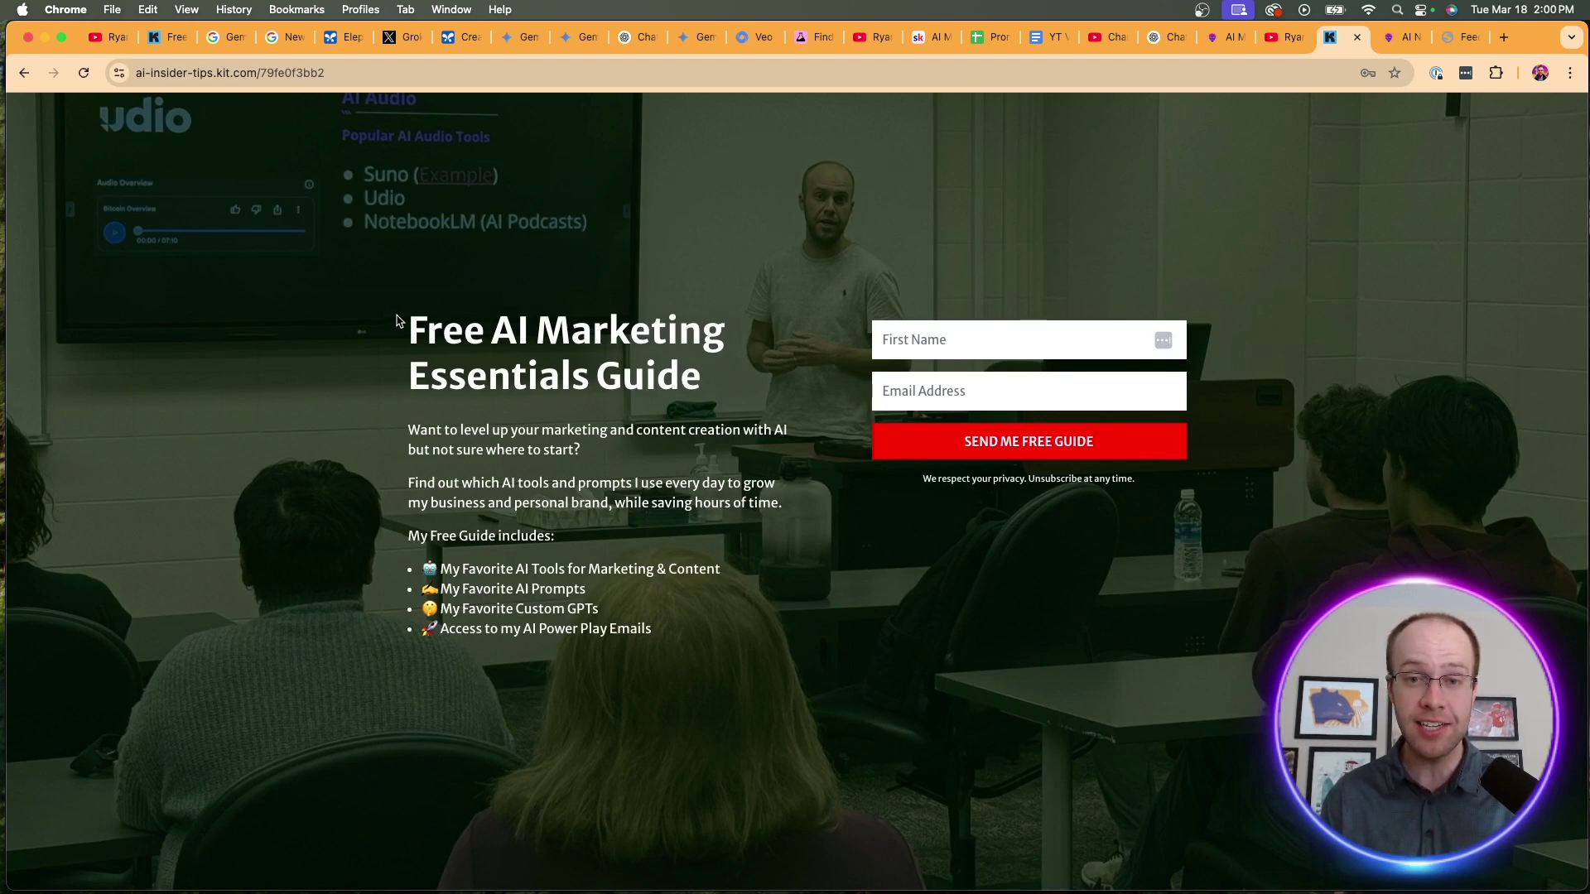
Highlight the Free AI Marketing Essentials Guide headline on the signup page.
mouse_move(409, 333)
left_mouse_down()
mouse_move(664, 346)
mouse_move(729, 381)
left_mouse_up()
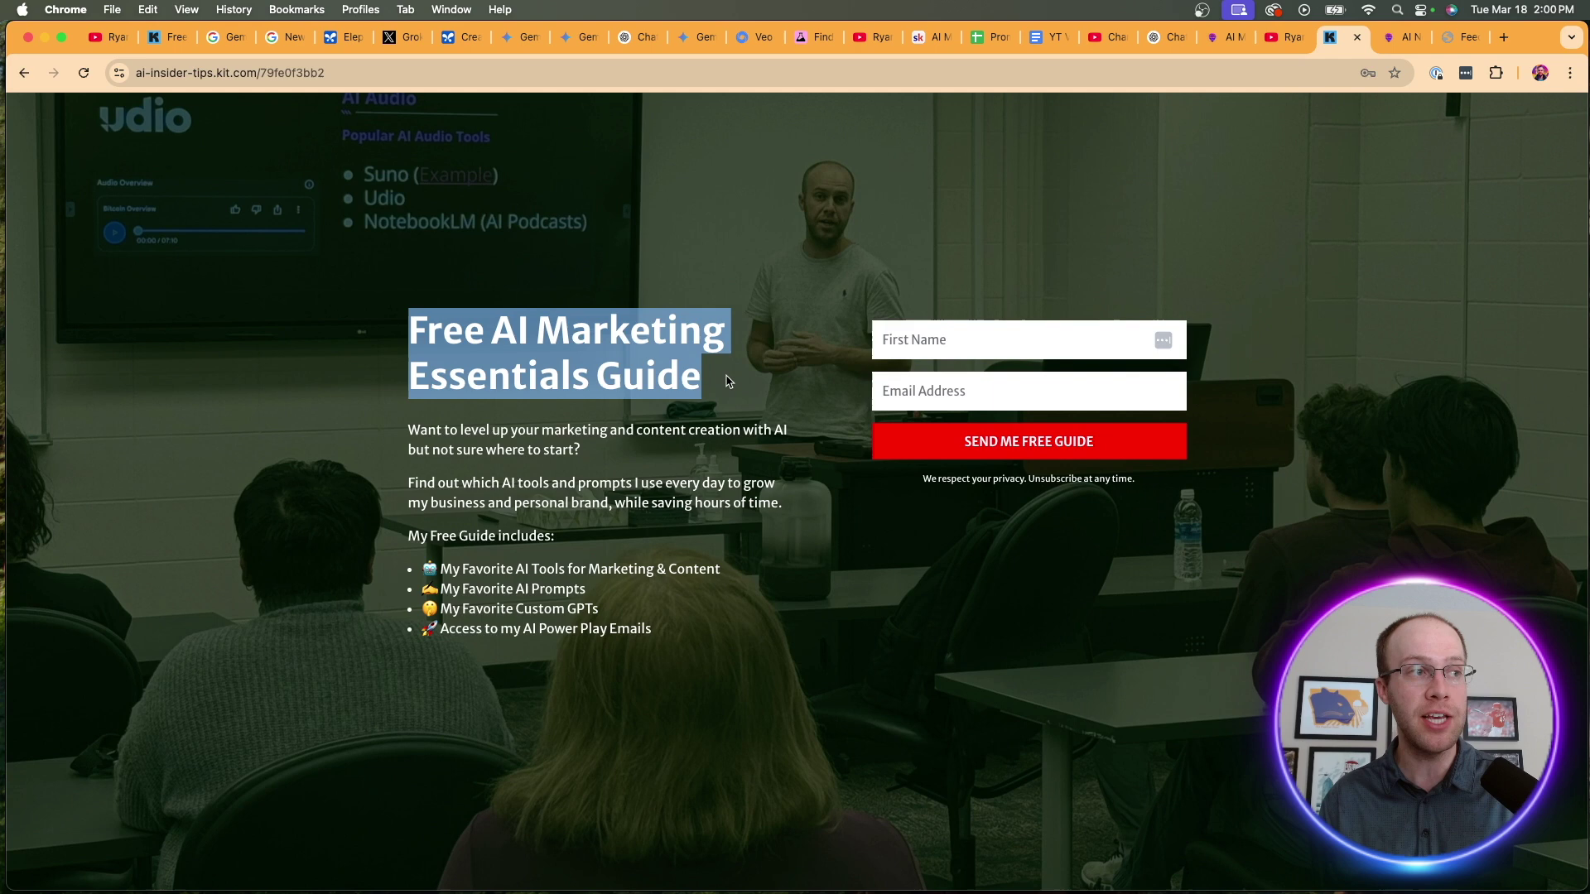
left_click(731, 383)
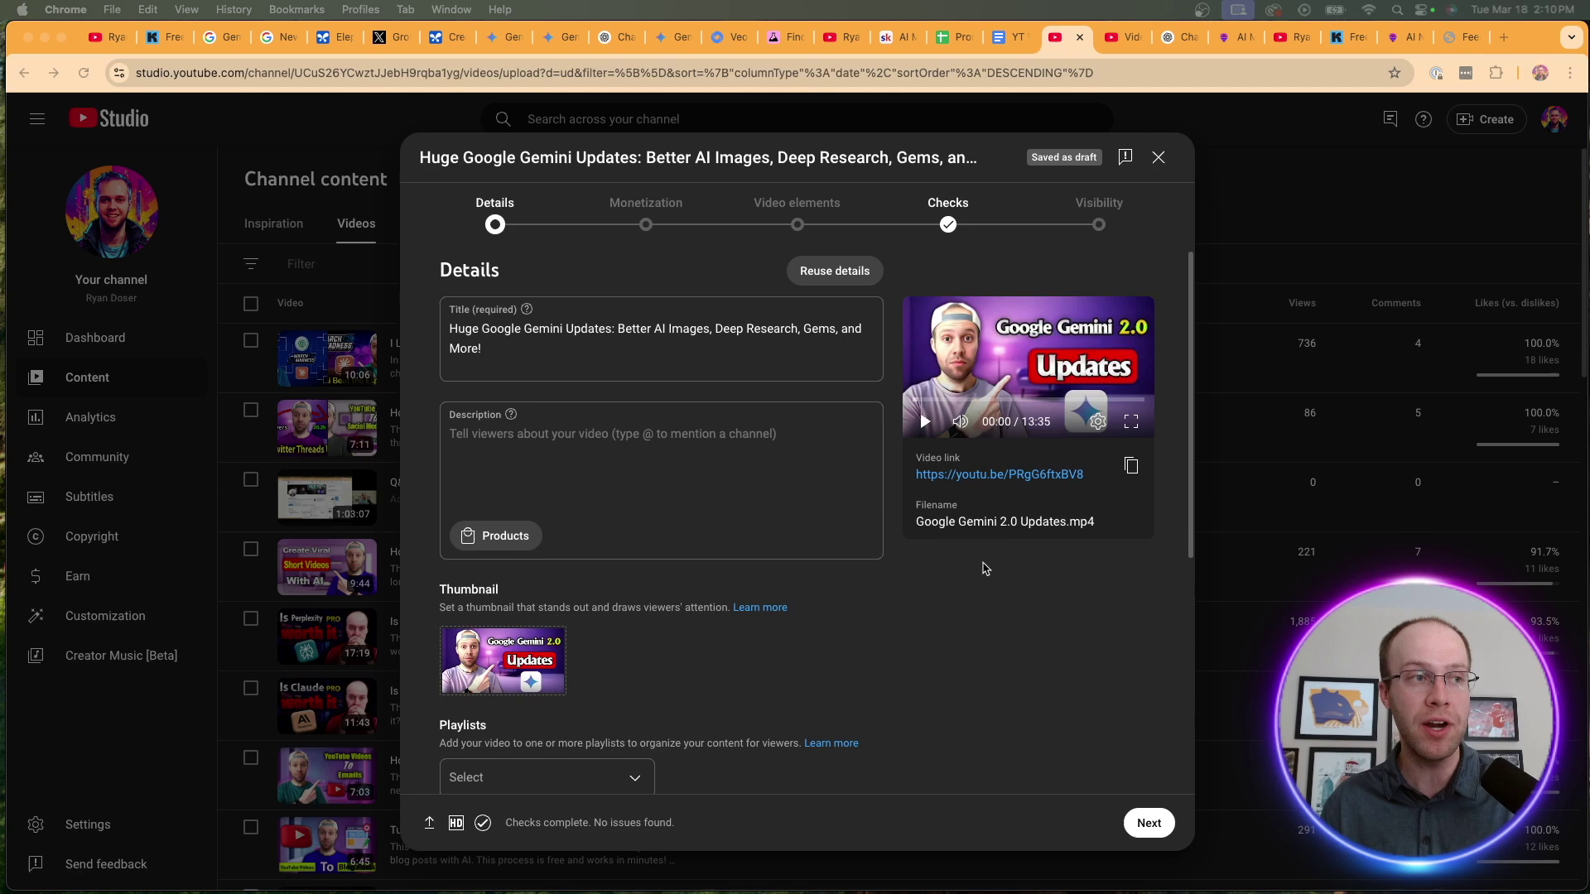
Review the video's filename in the Details dialog, then move to the Video Optimizer GPT chat.
triple_click(1097, 527)
left_click(1079, 566)
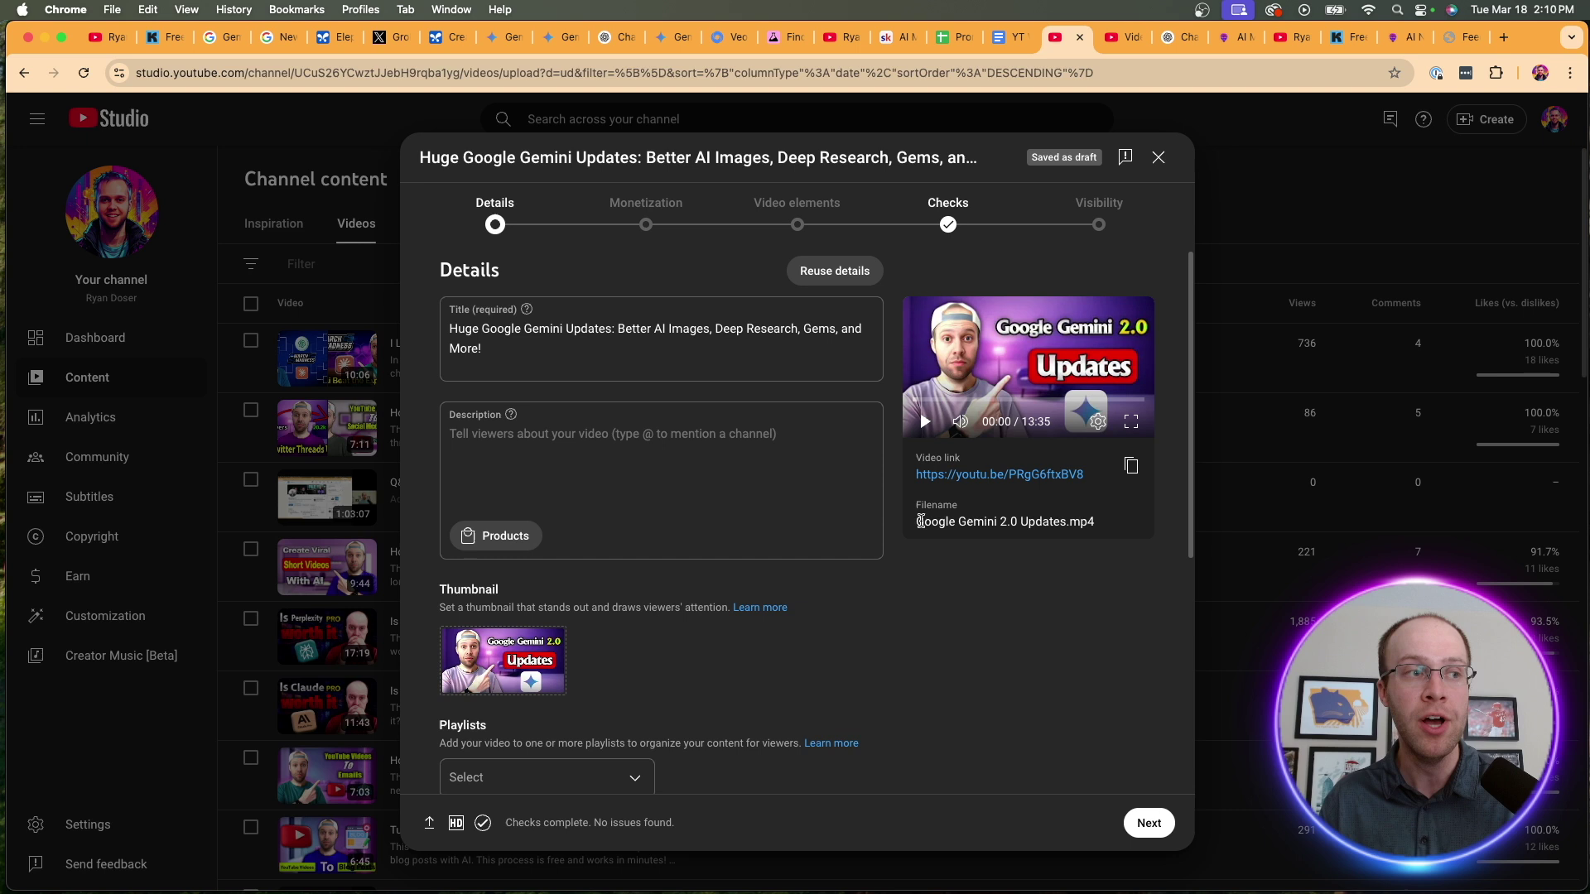
left_click_drag(916, 521, 1067, 521)
left_click(1072, 548)
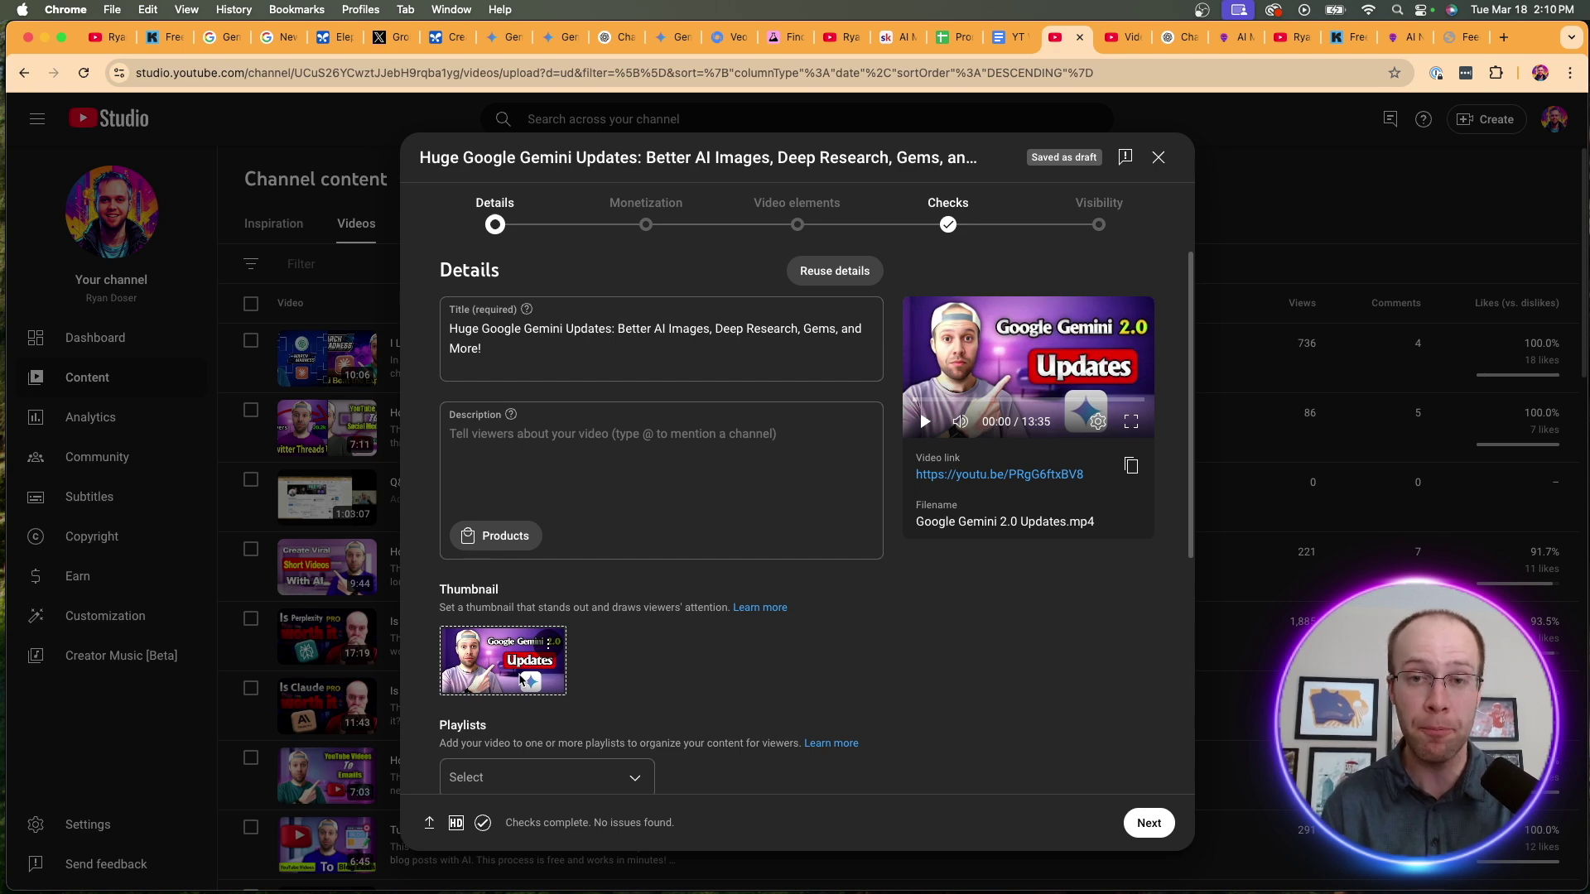
left_click(1171, 35)
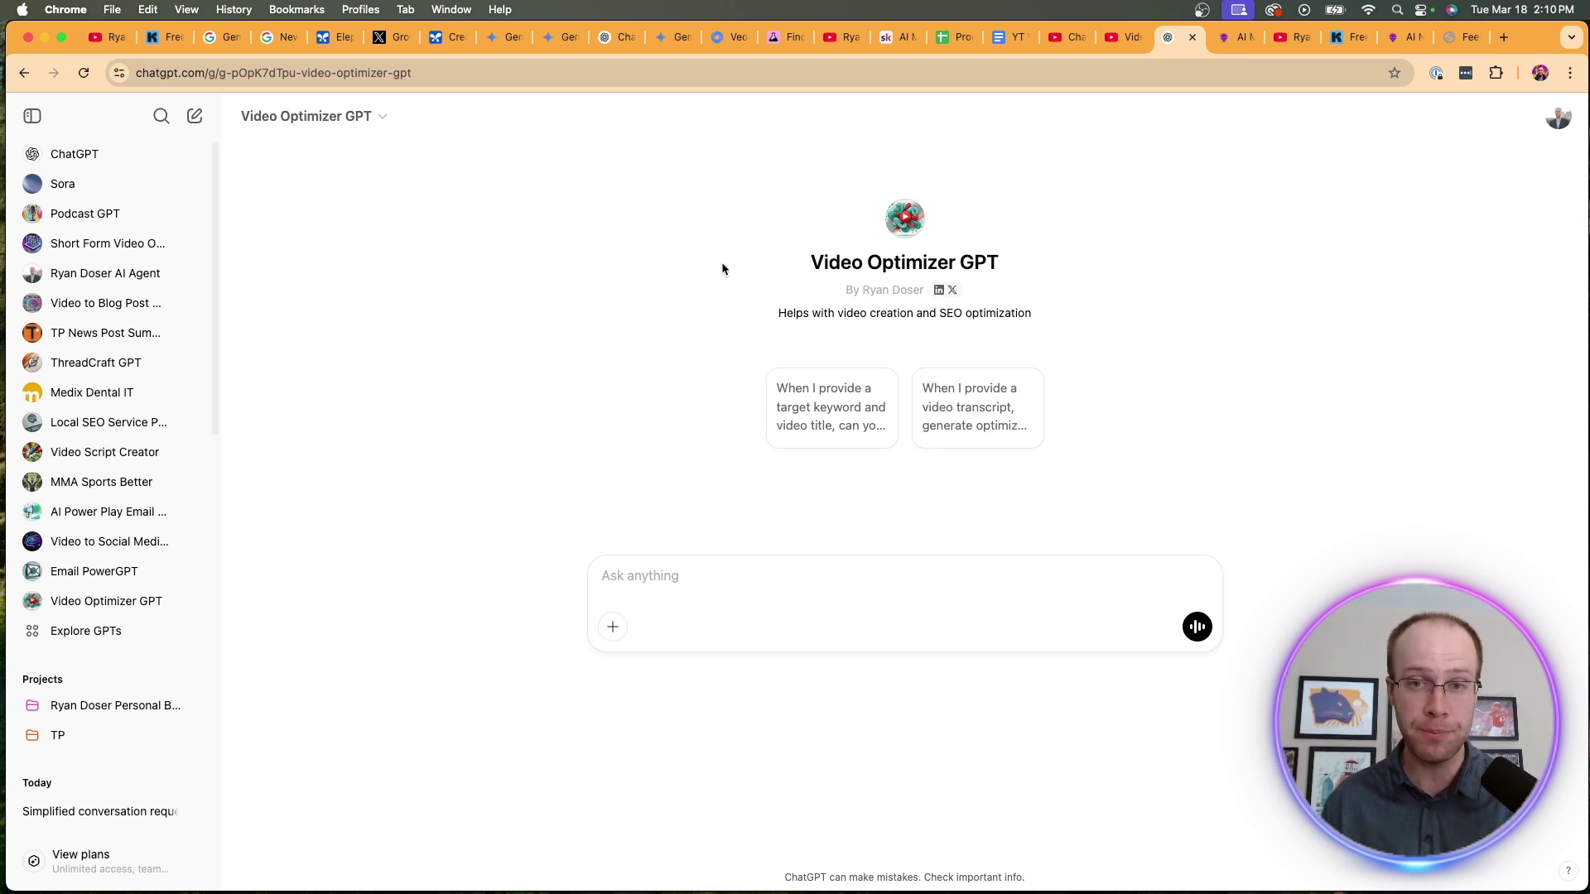
left_click(1226, 43)
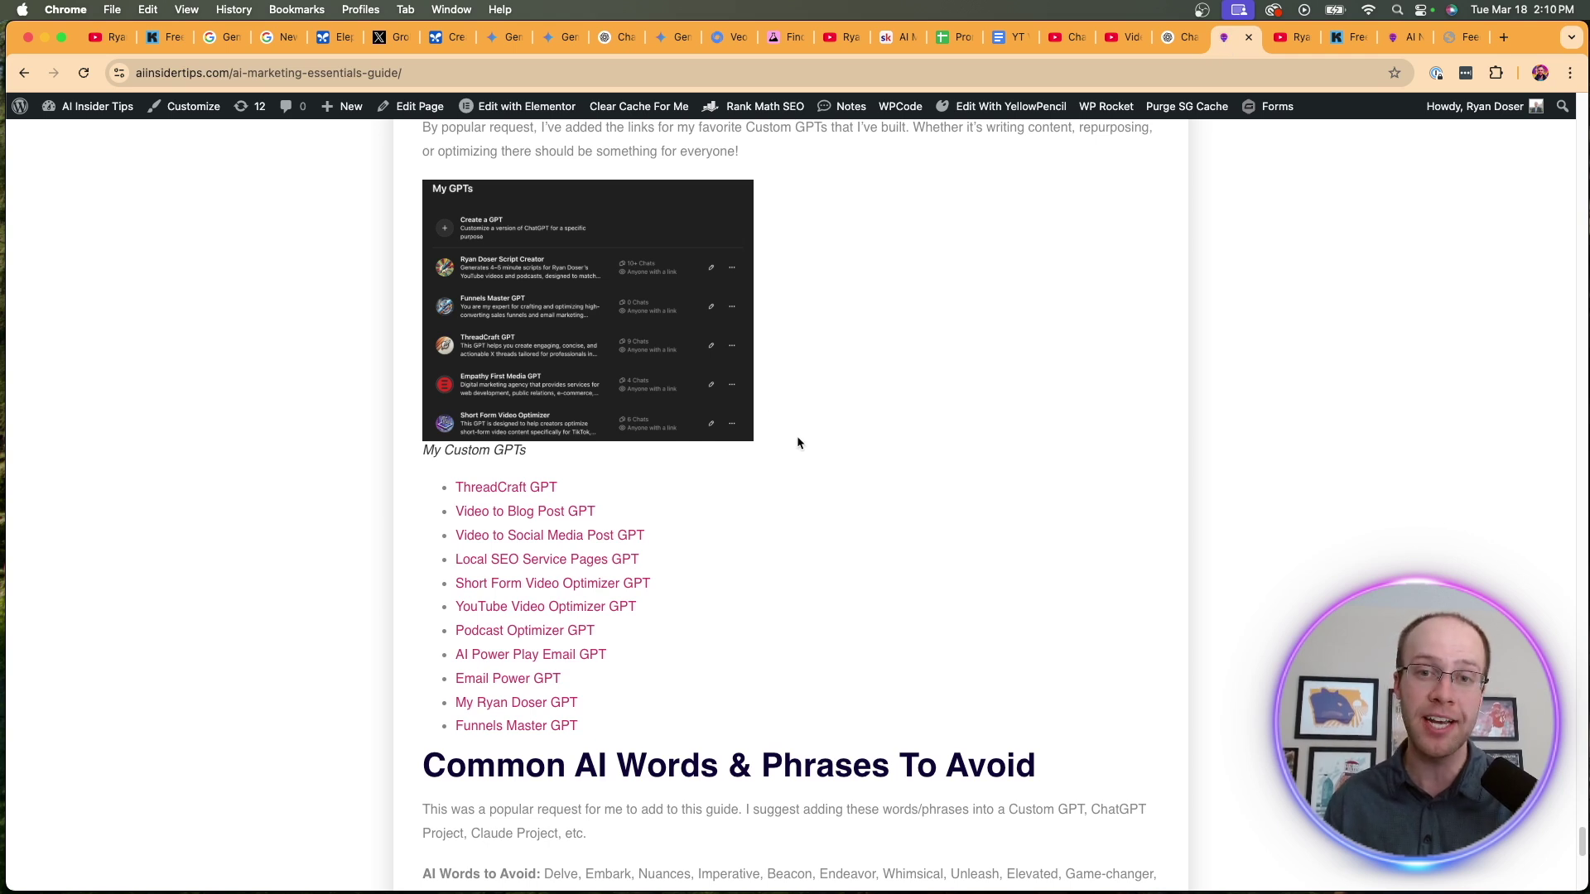
scroll(681, 662, "up", 2)
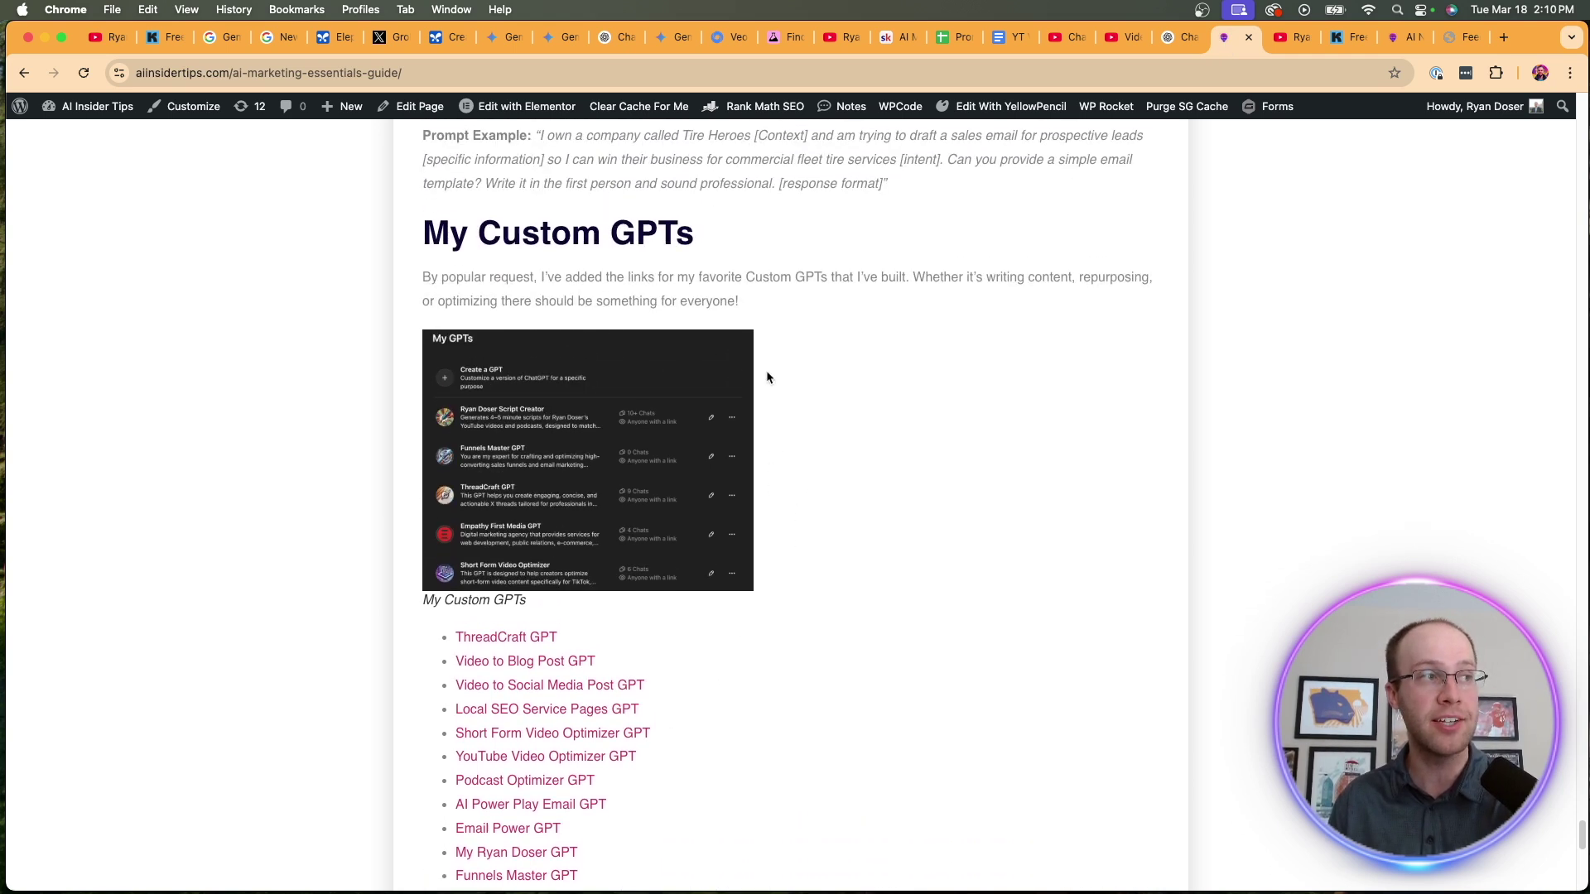
scroll(717, 674, "down", 3)
left_click_drag(667, 602, 405, 603)
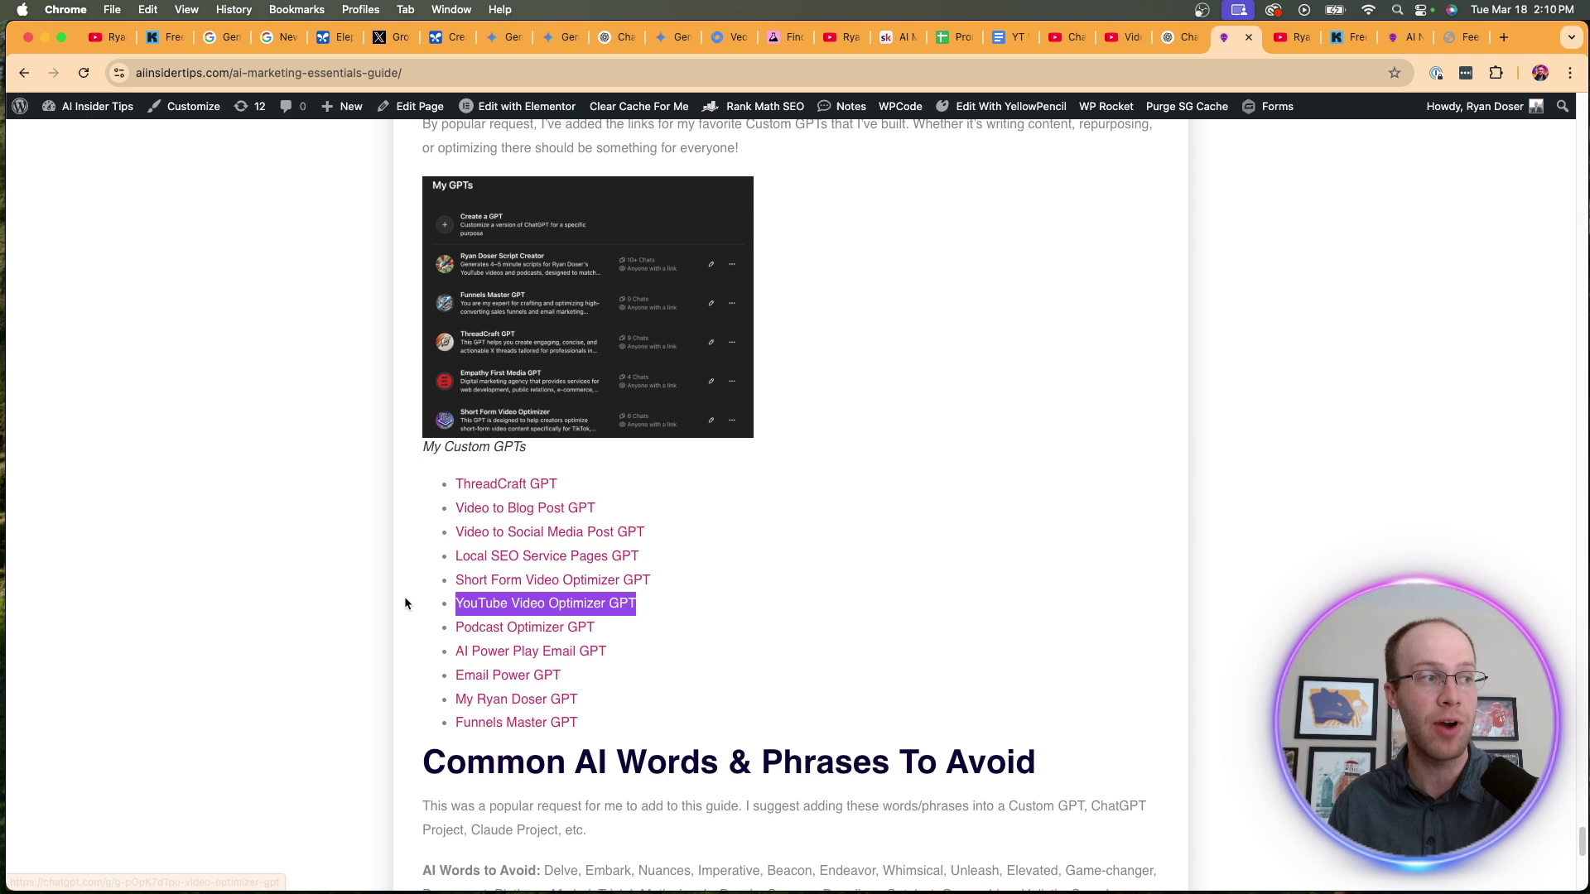
left_click(869, 659)
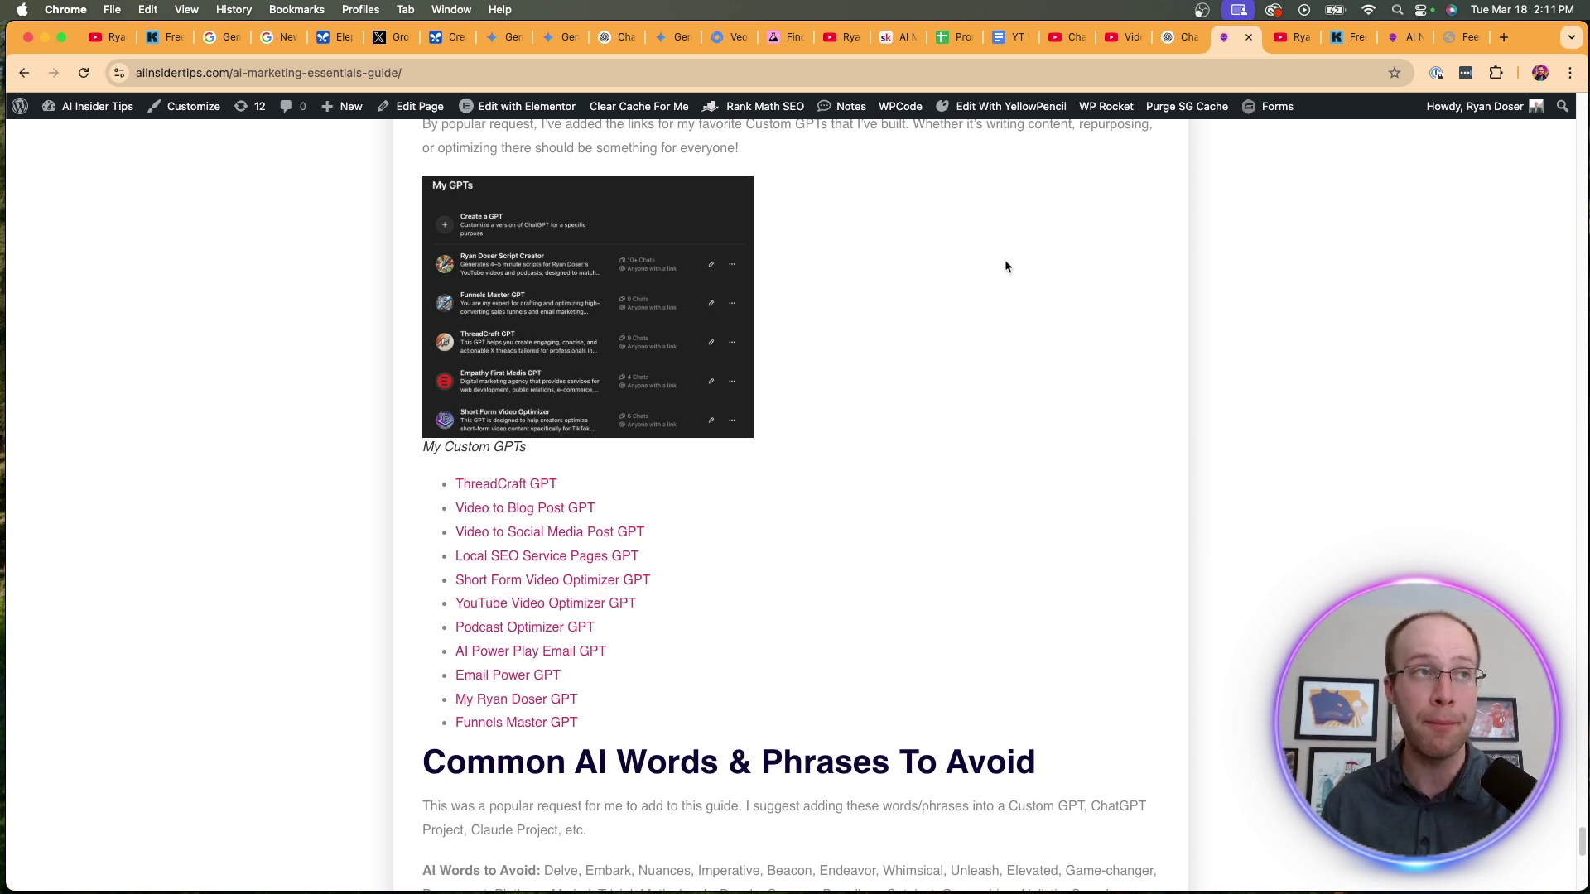
left_click(1171, 37)
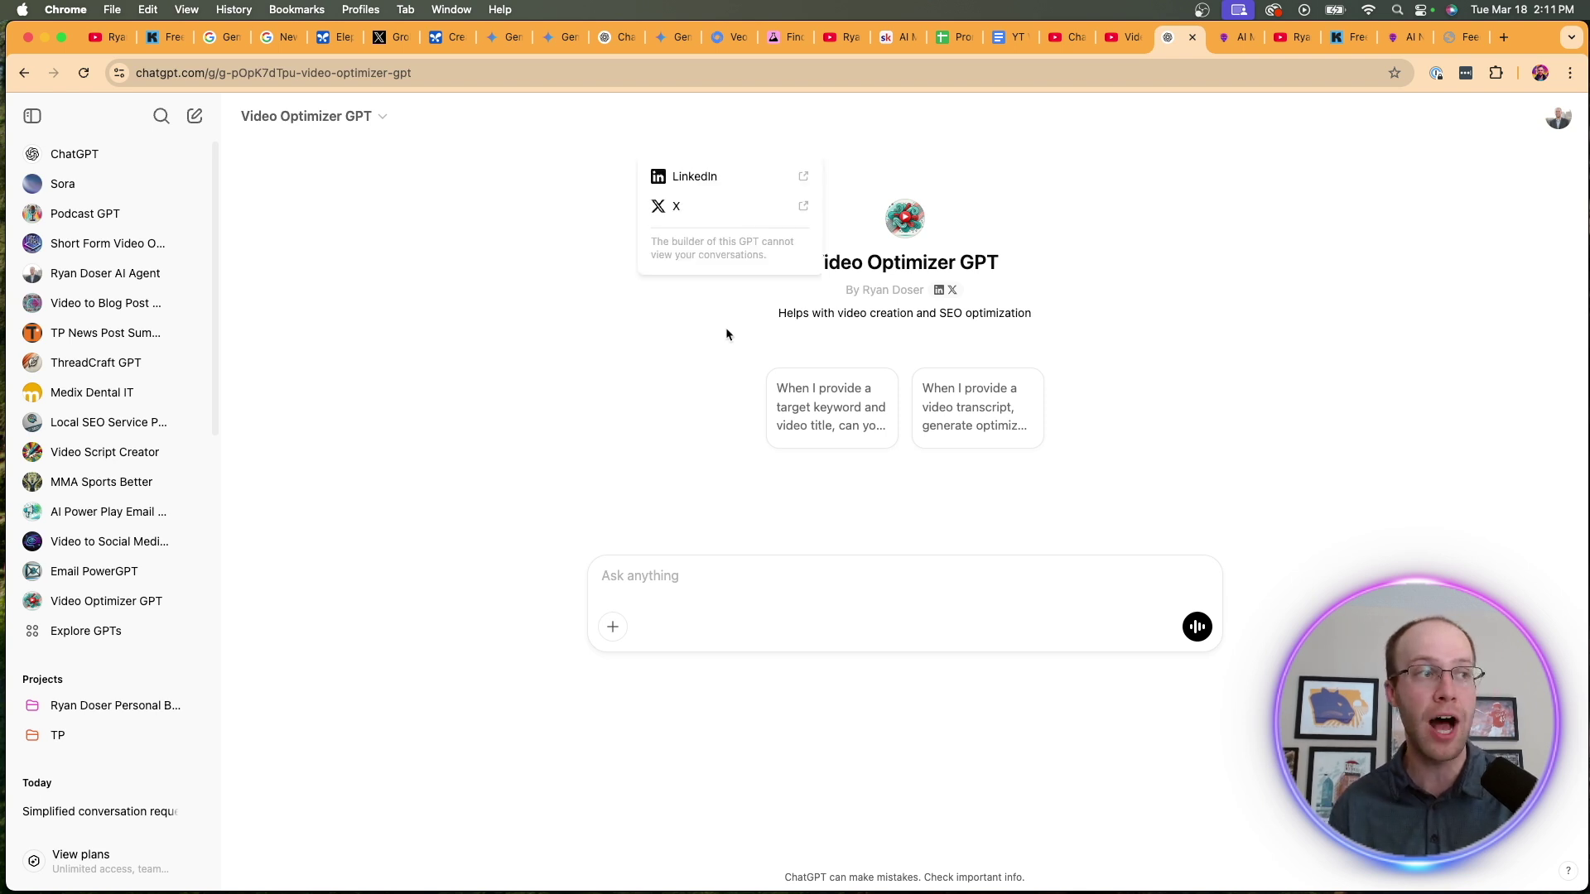
Send the suggested prompt asking for an SEO description, tags and hashtags.
left_click(822, 416)
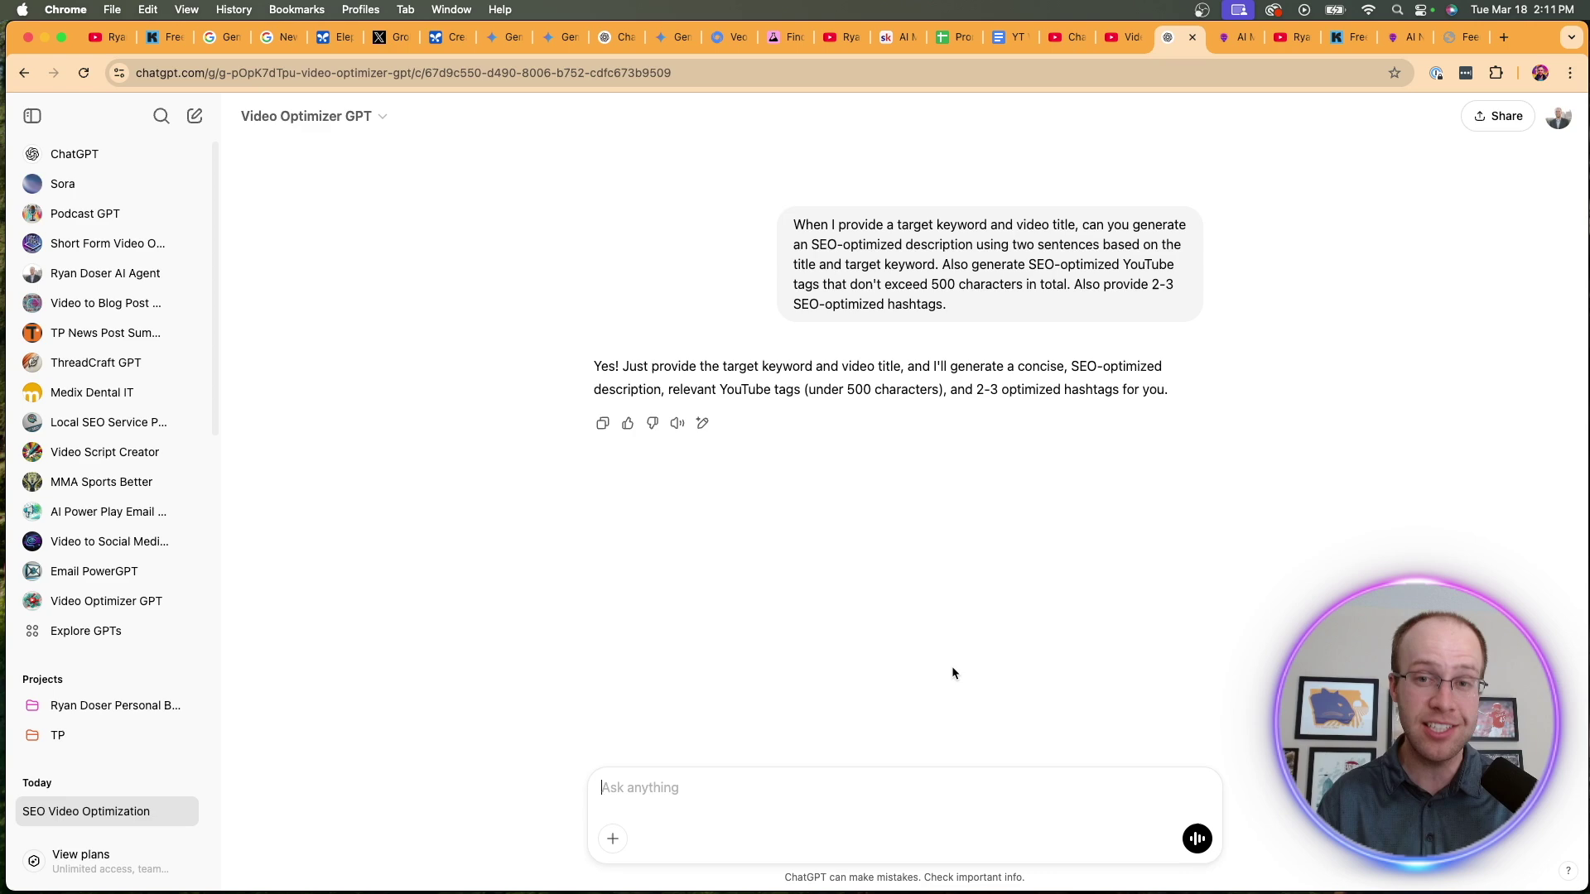
left_click(1125, 38)
left_click(1060, 41)
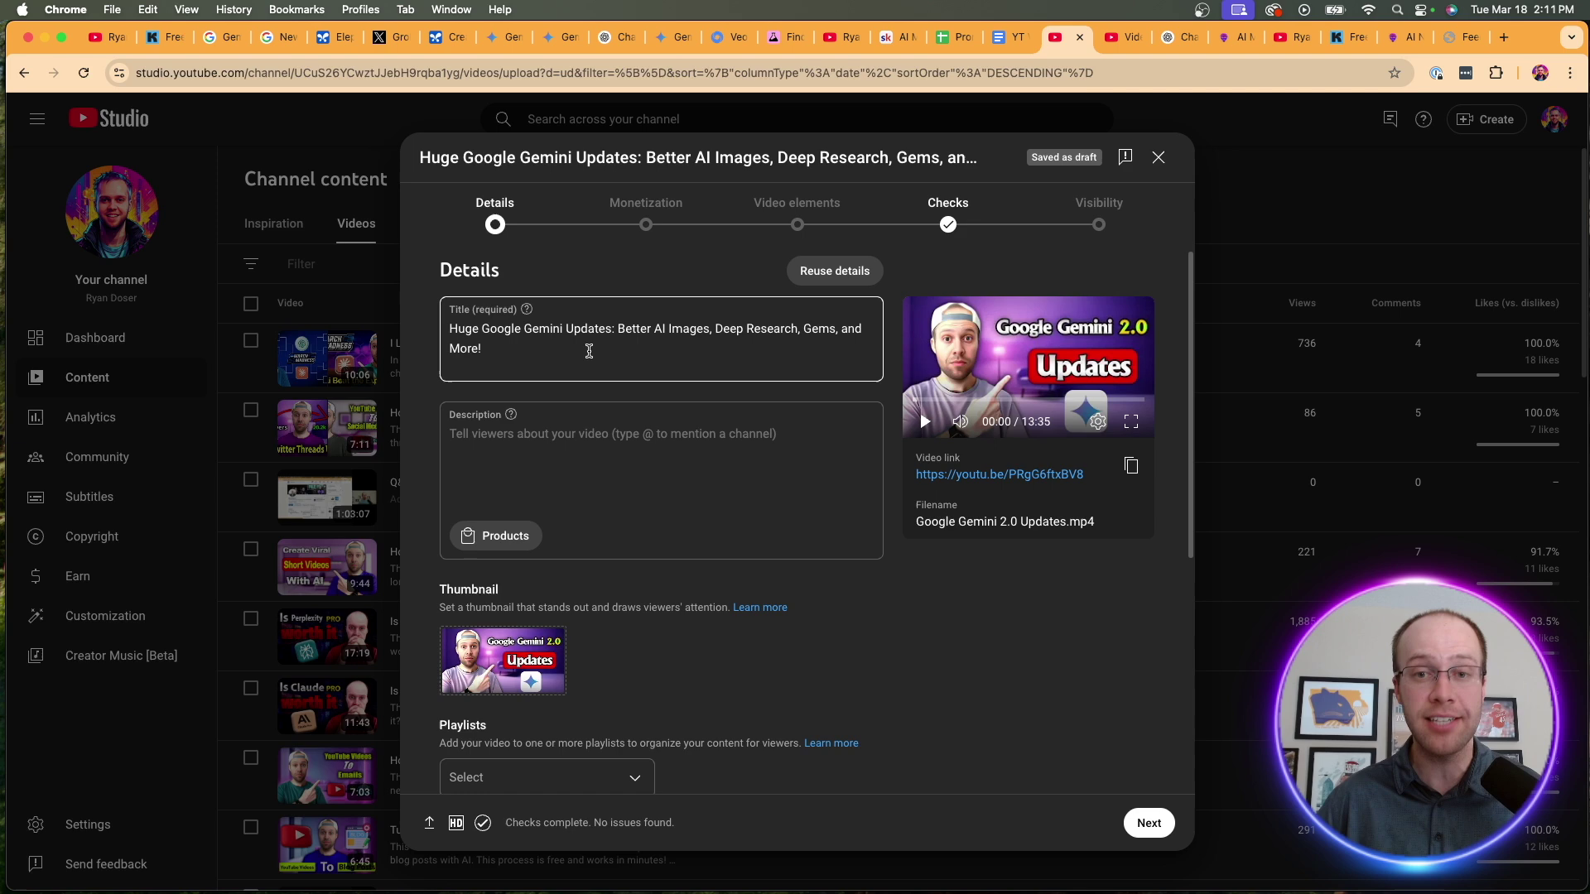
Select the video title in YouTube Studio and go to the Video Optimizer GPT chat.
left_click_drag(588, 351, 455, 332)
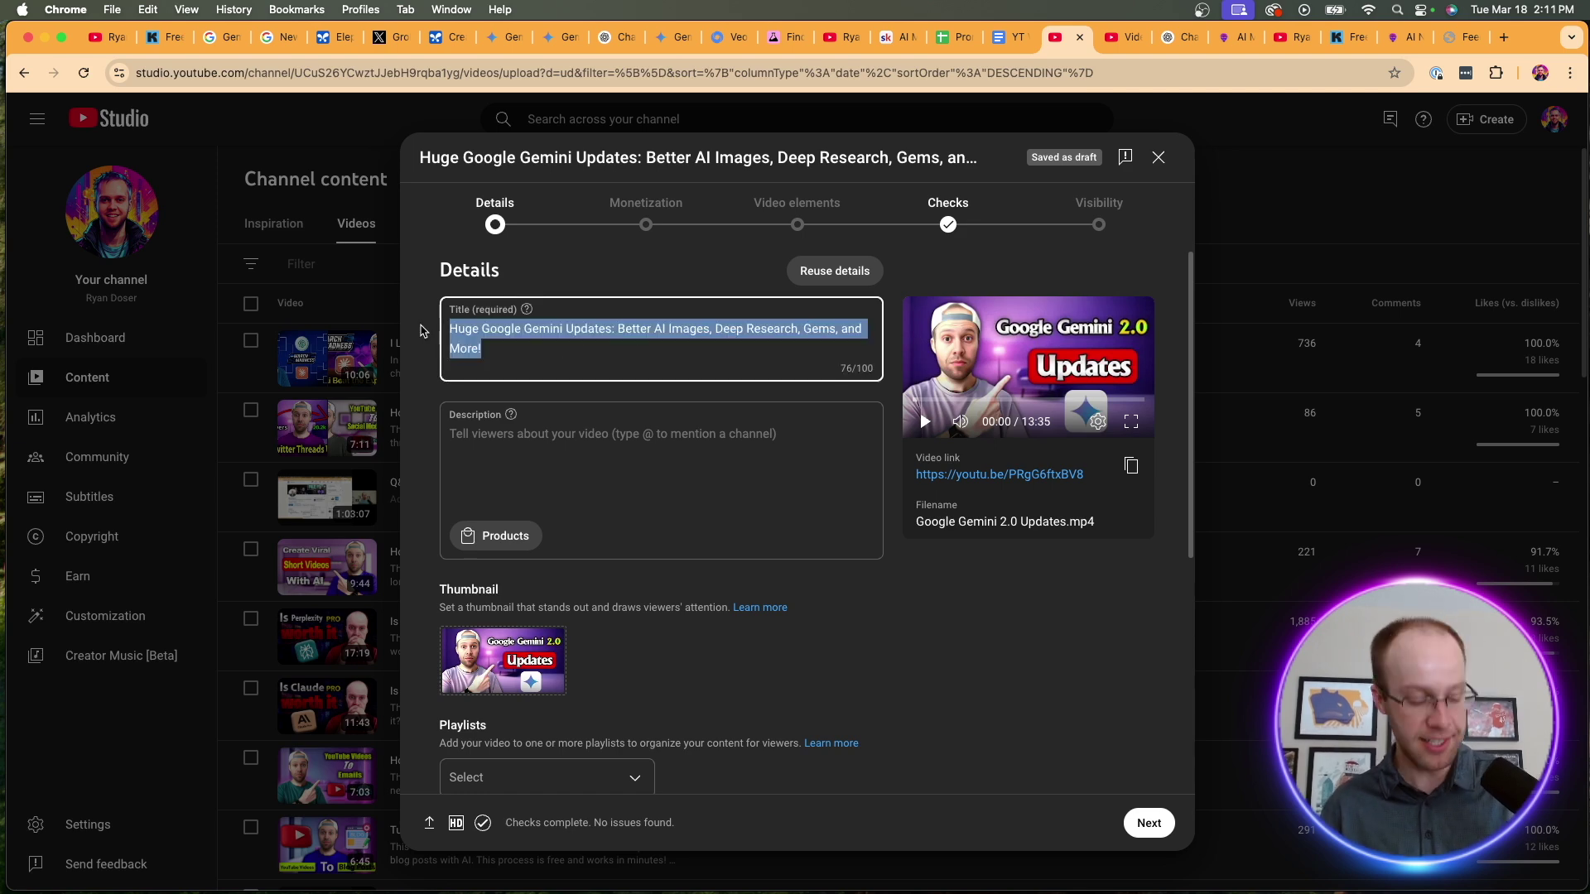
left_click(562, 328)
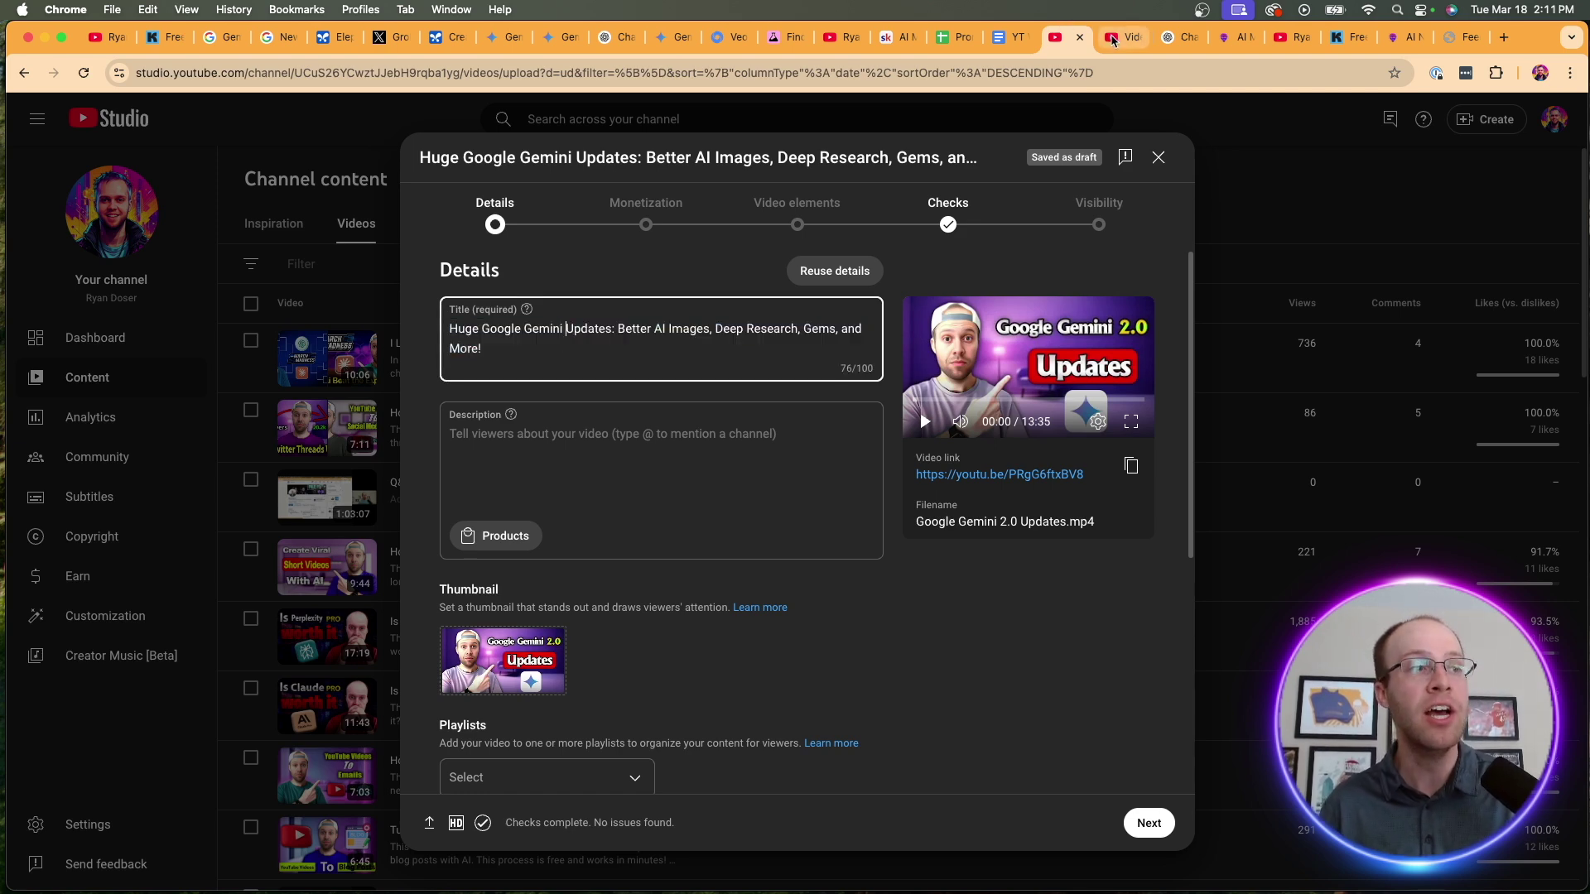
left_click(1107, 37)
left_click(1175, 37)
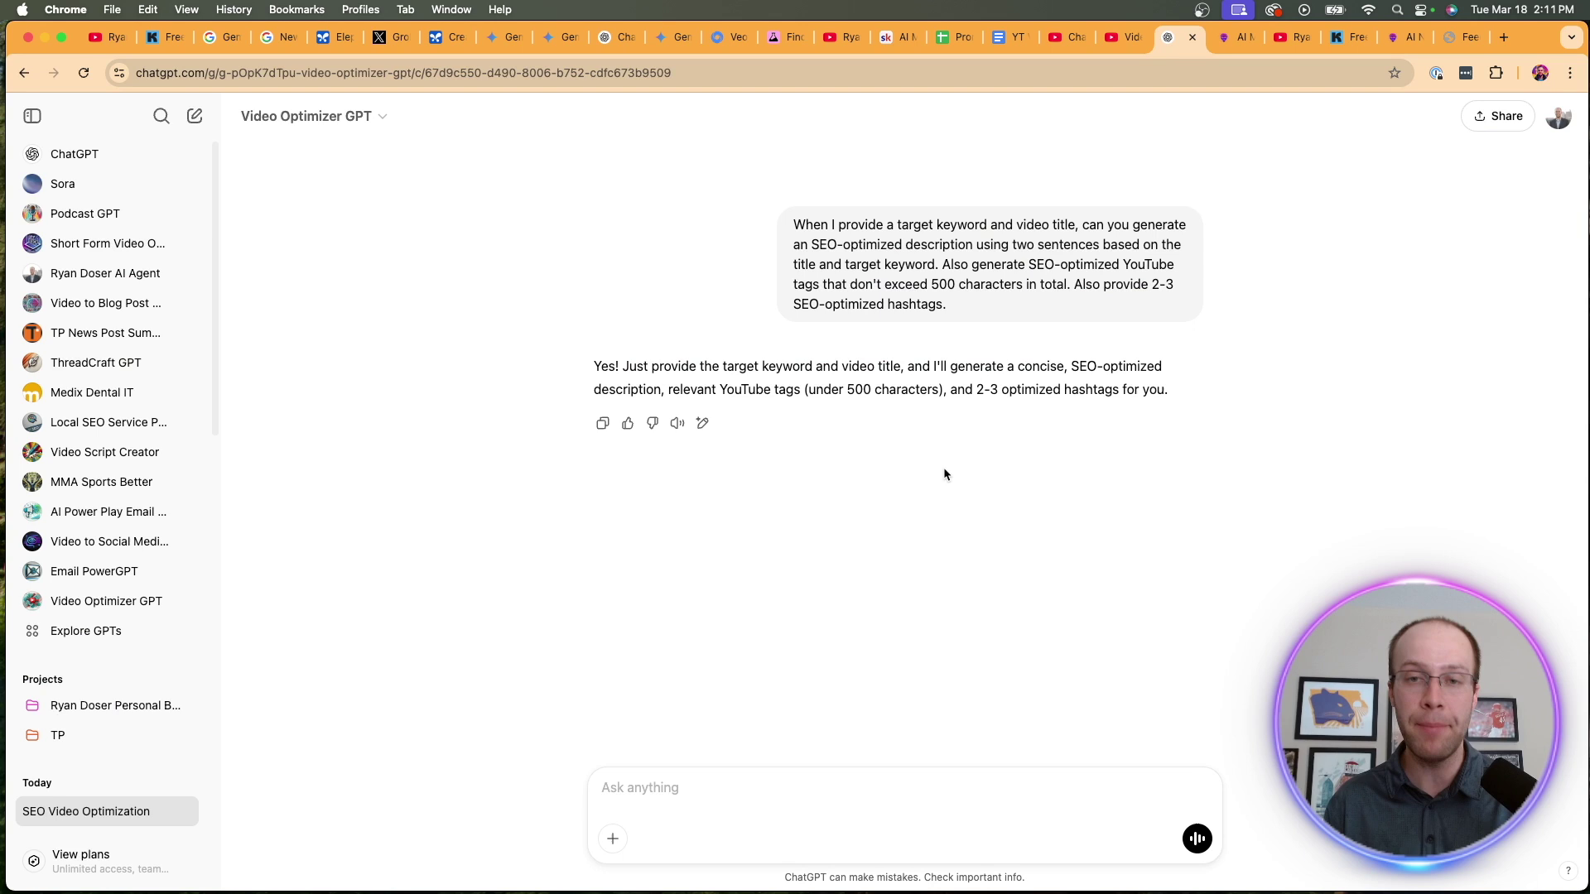
Send the title 'Huge Google Gemini Updates' with keywords 'Google Gemini 2.0 Updates' and 'Google Gemini Updates'.
type("Title ")
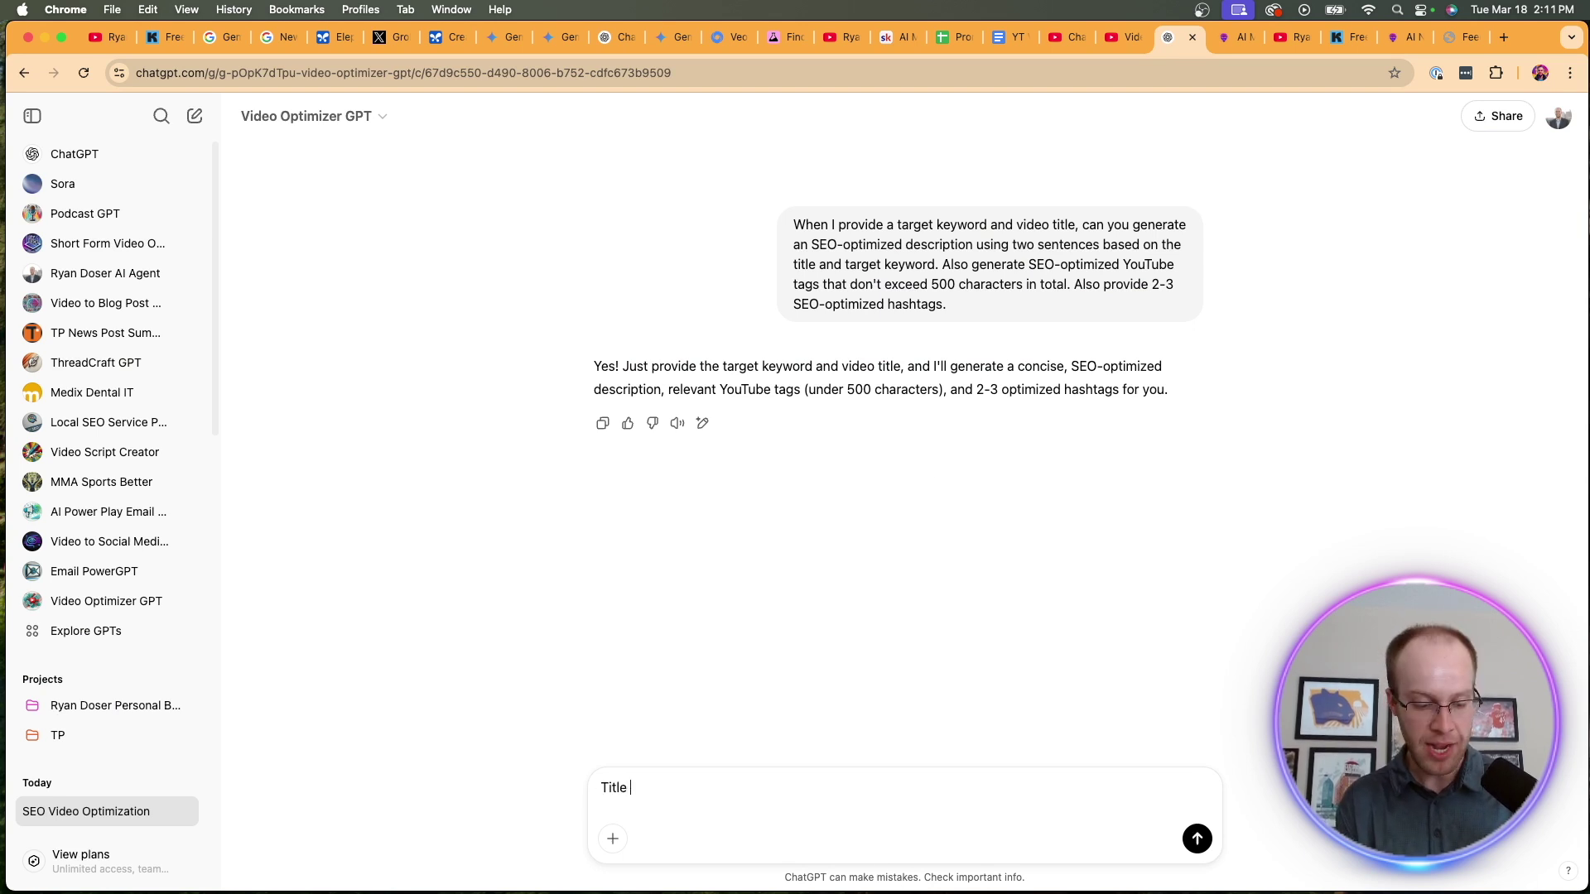
type("- 'Huge Google Gemini Updates: Better AI Images, Deep Research, Gems, and More!'")
key("shift+Return")
key("shift+Return")
type("Ta")
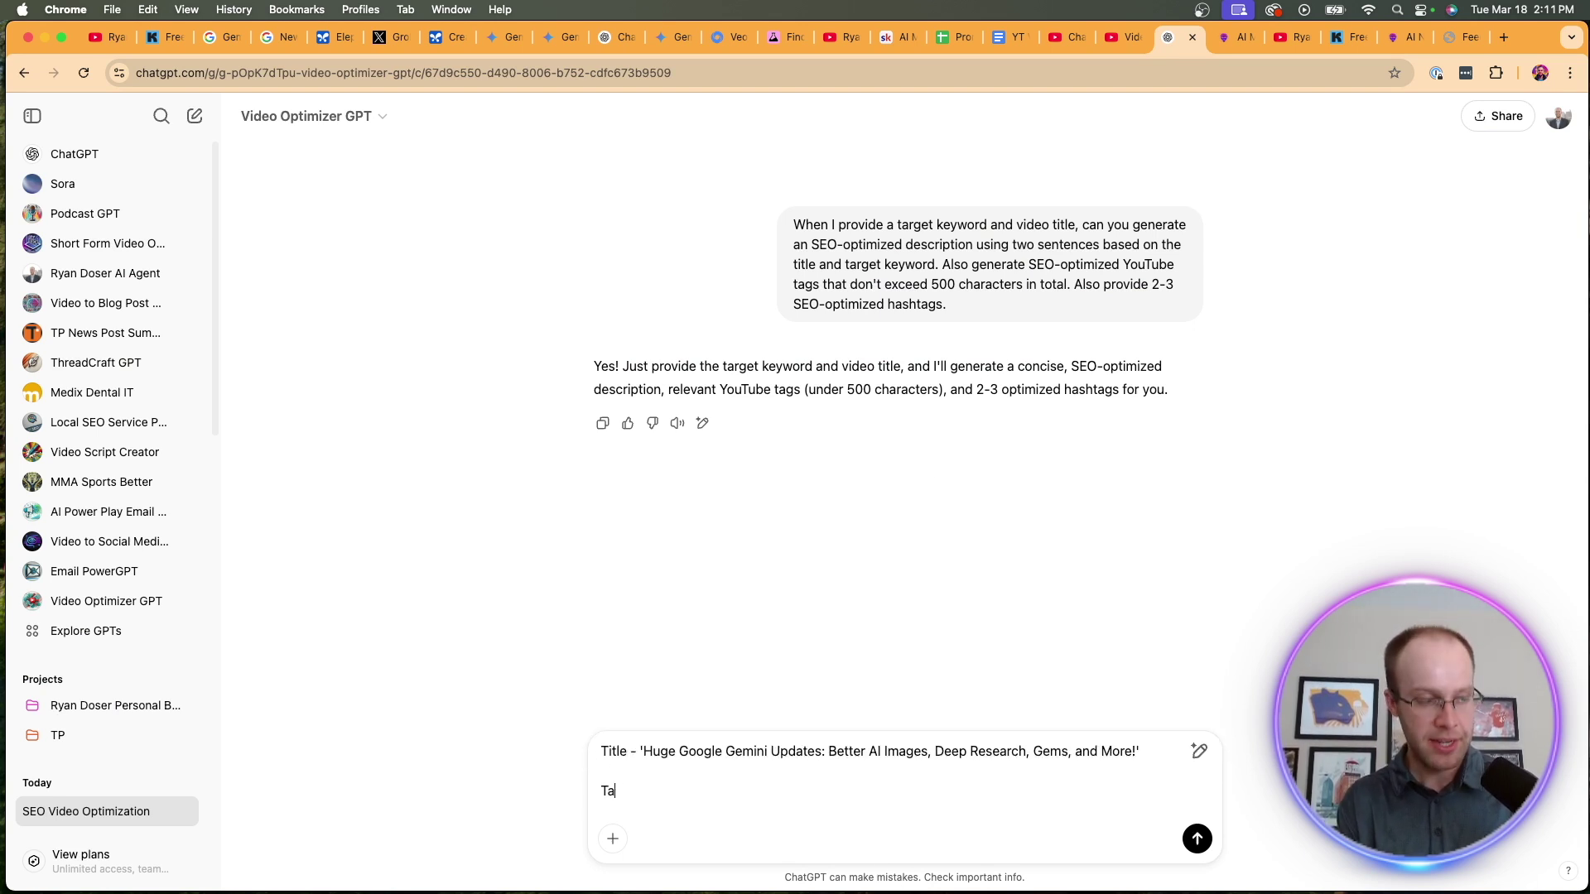
type("rget Keyword -")
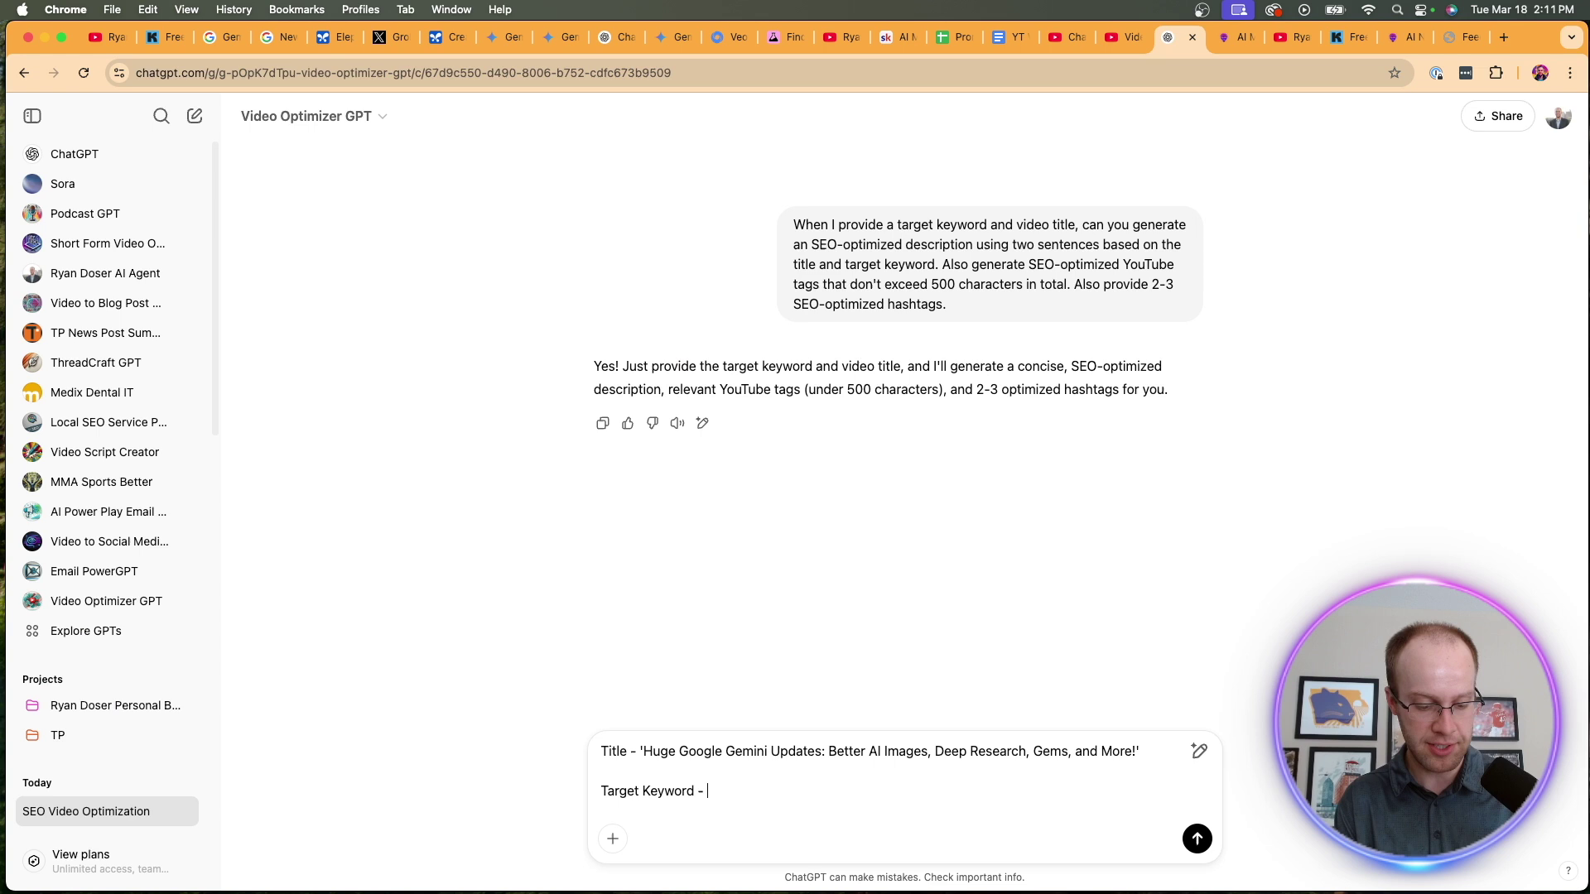
type("'Google Gemini")
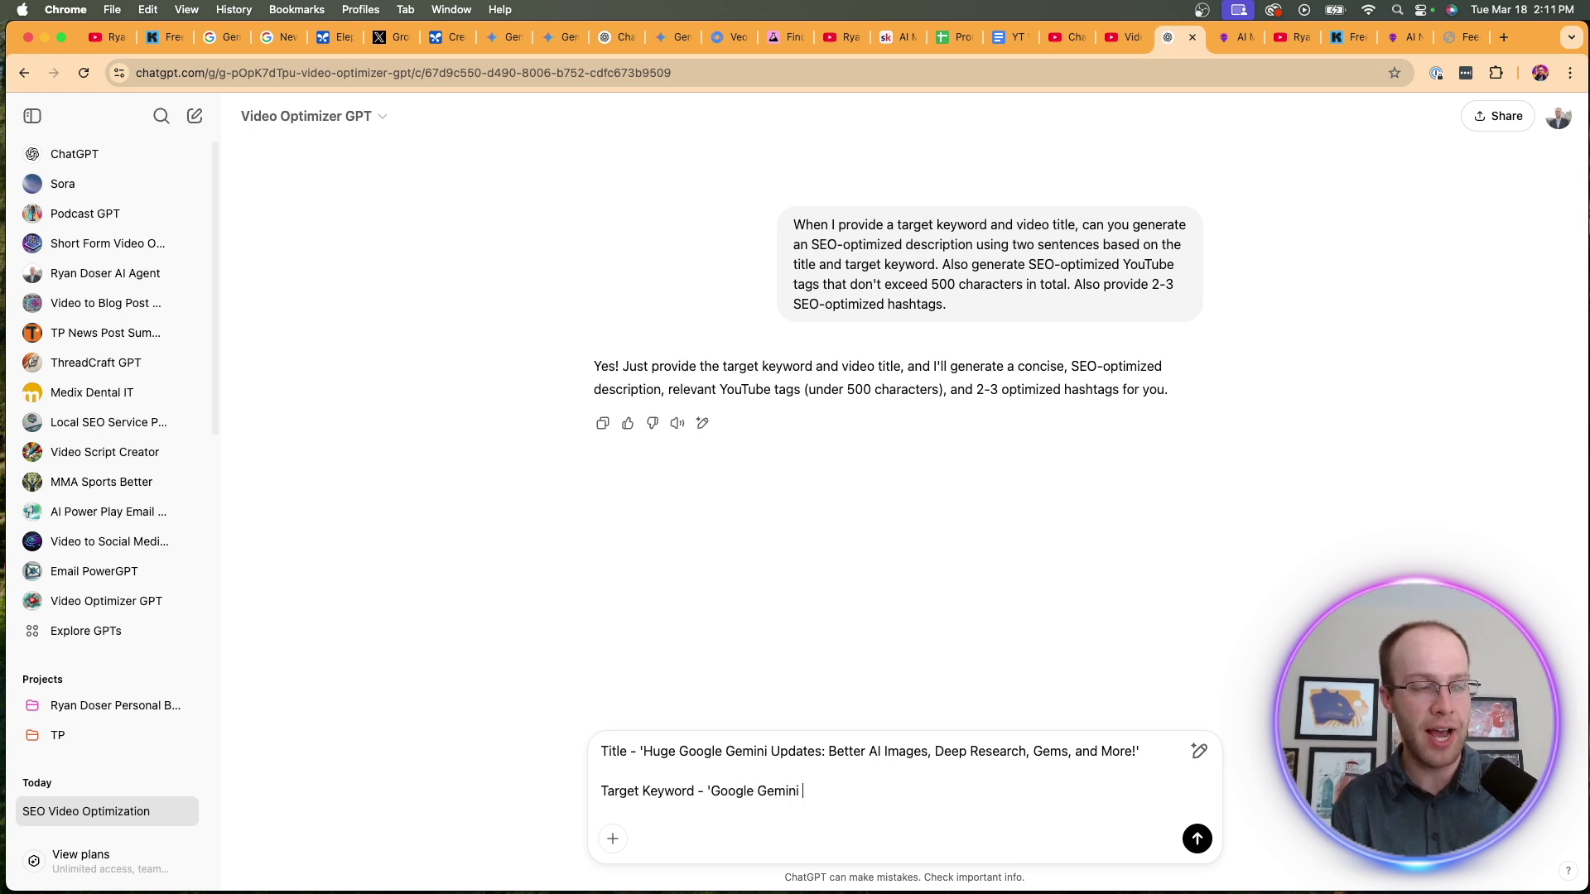
type("Update")
key("BackSpace")
key("BackSpace")
key("BackSpace")
key("BackSpace")
key("BackSpace")
key("BackSpace")
type("2")
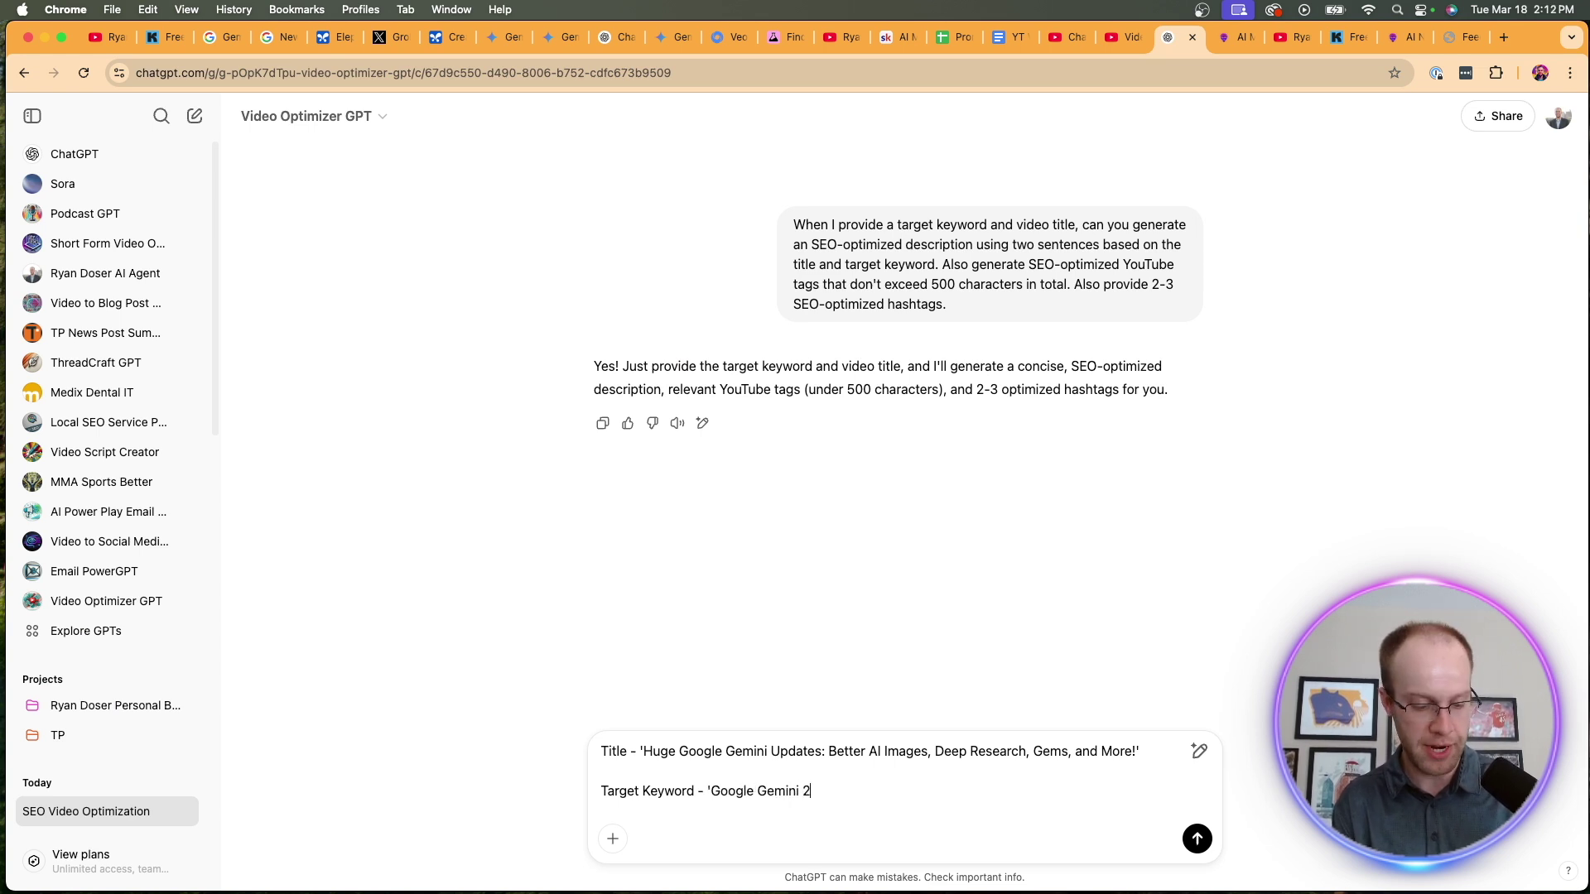
key("BackSpace")
type("2.0 Updates")
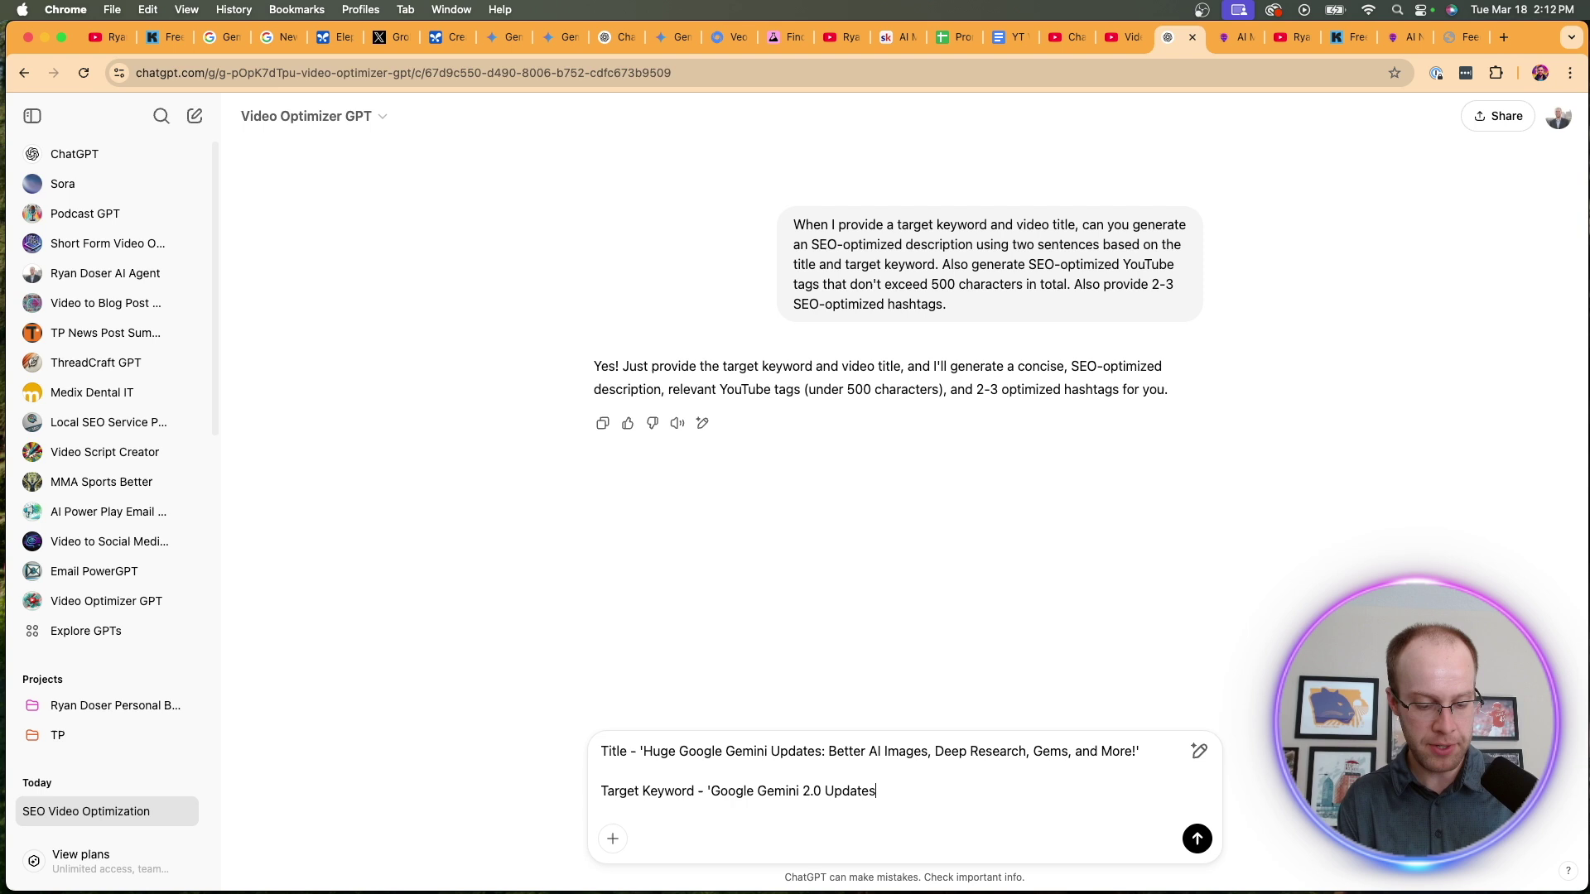
type("\" and 'Google ")
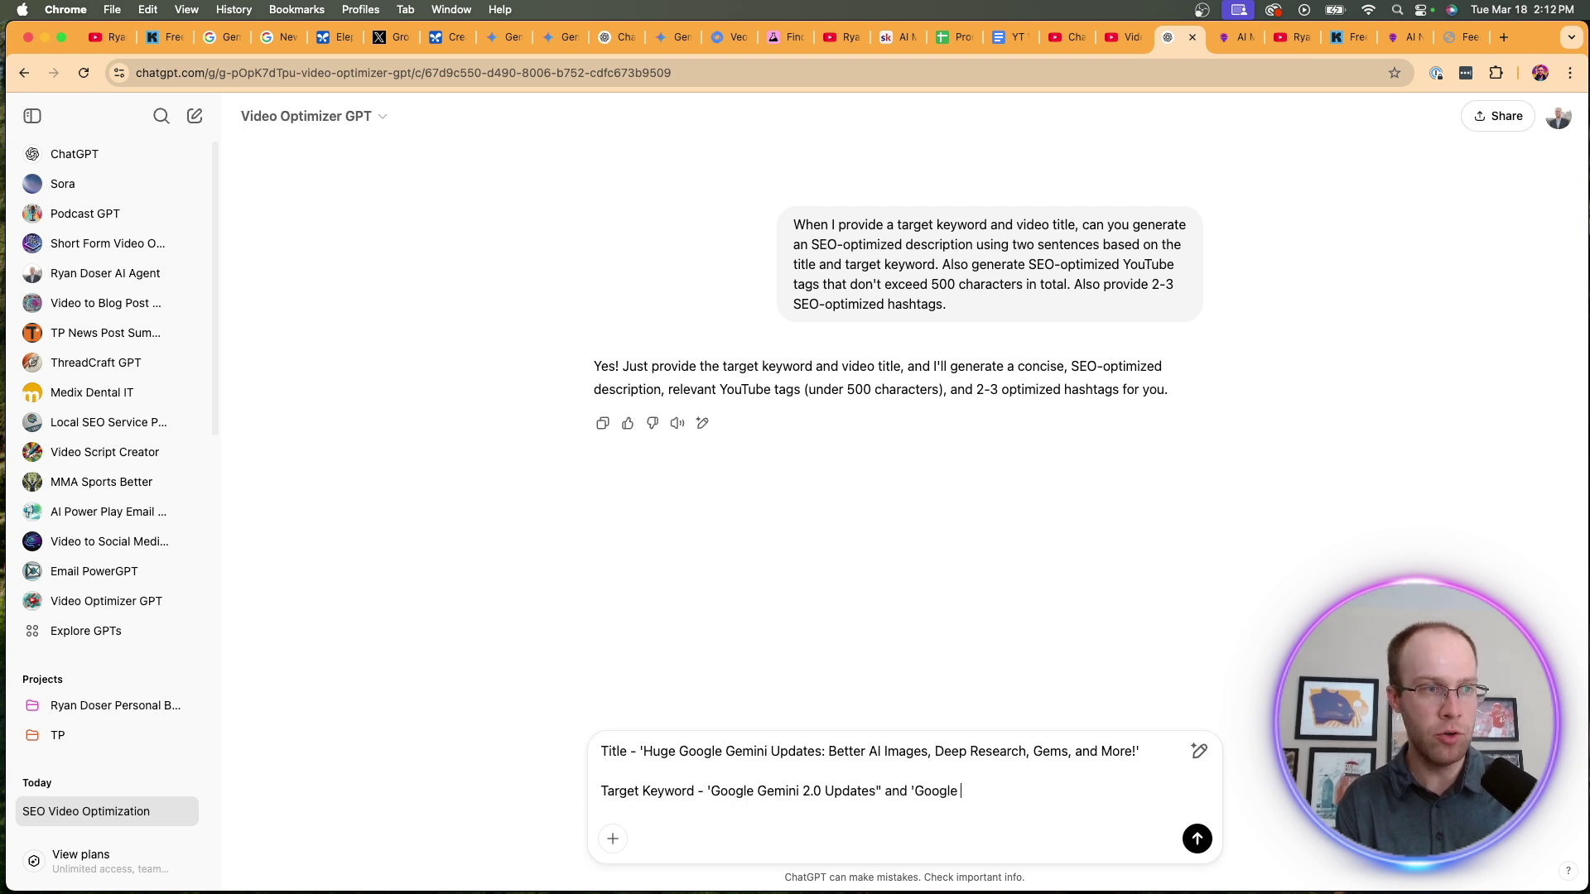
type("Gemini Updates'")
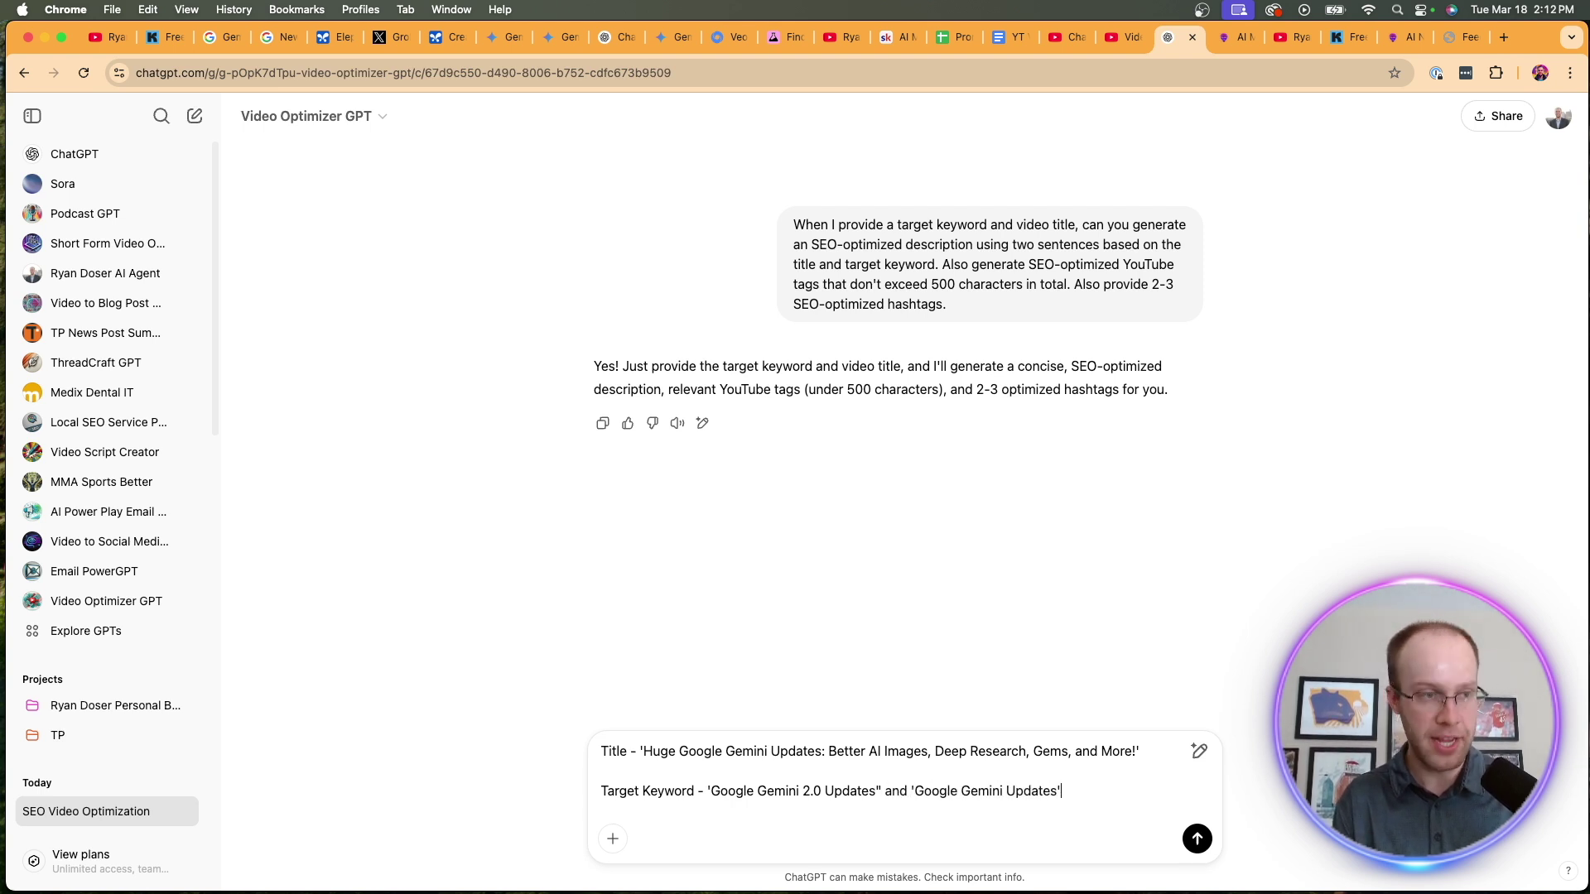
key("Return")
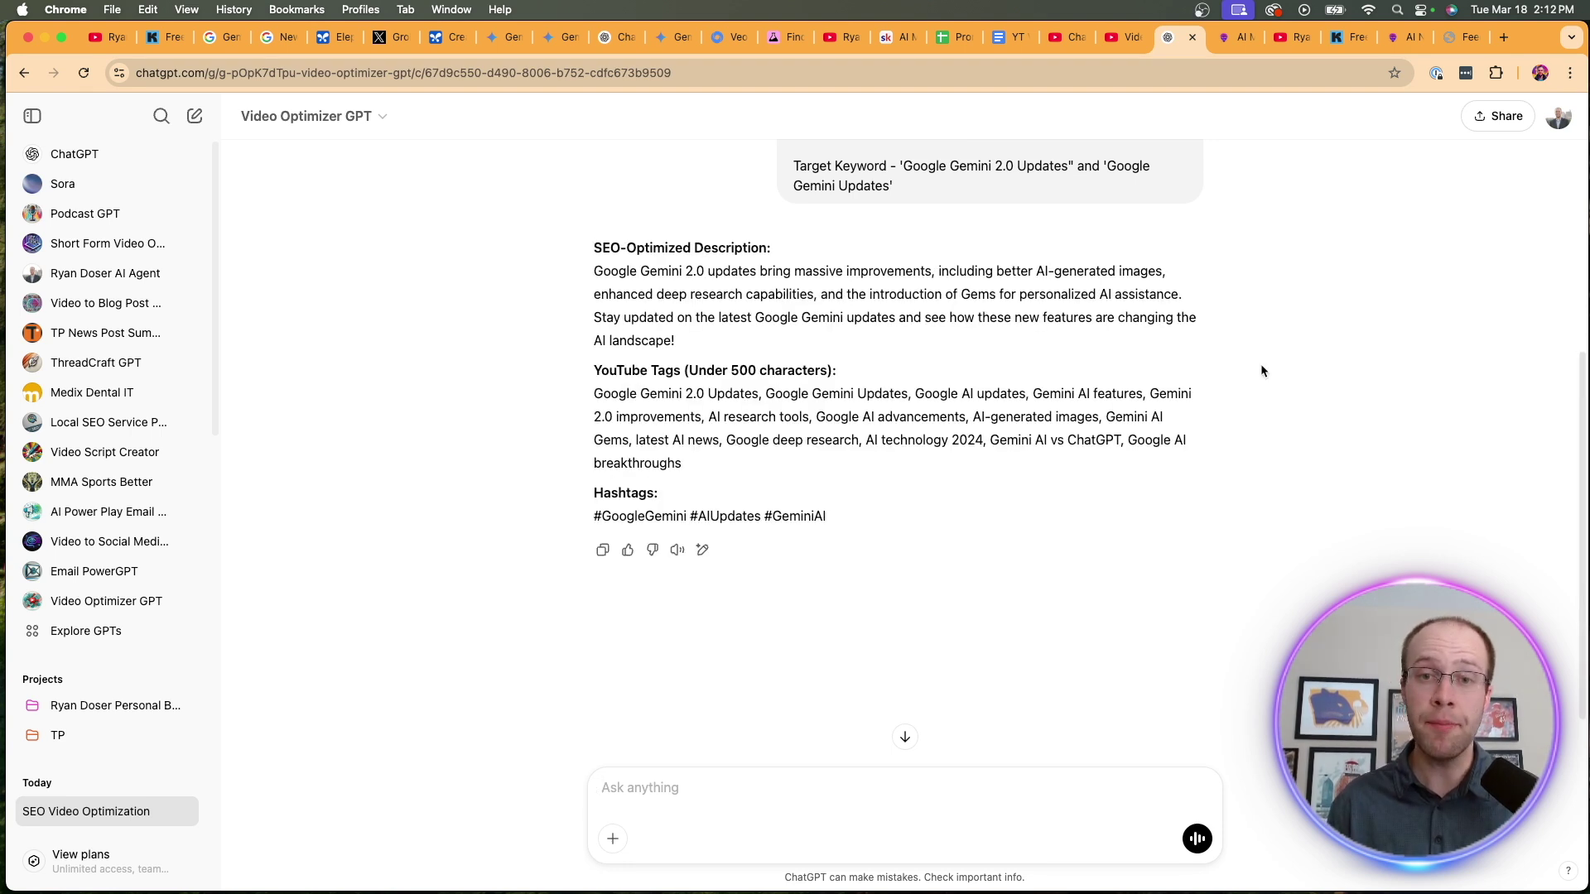
Review the GPT's generated SEO description, tag list and hashtags.
left_click_drag(726, 345, 572, 285)
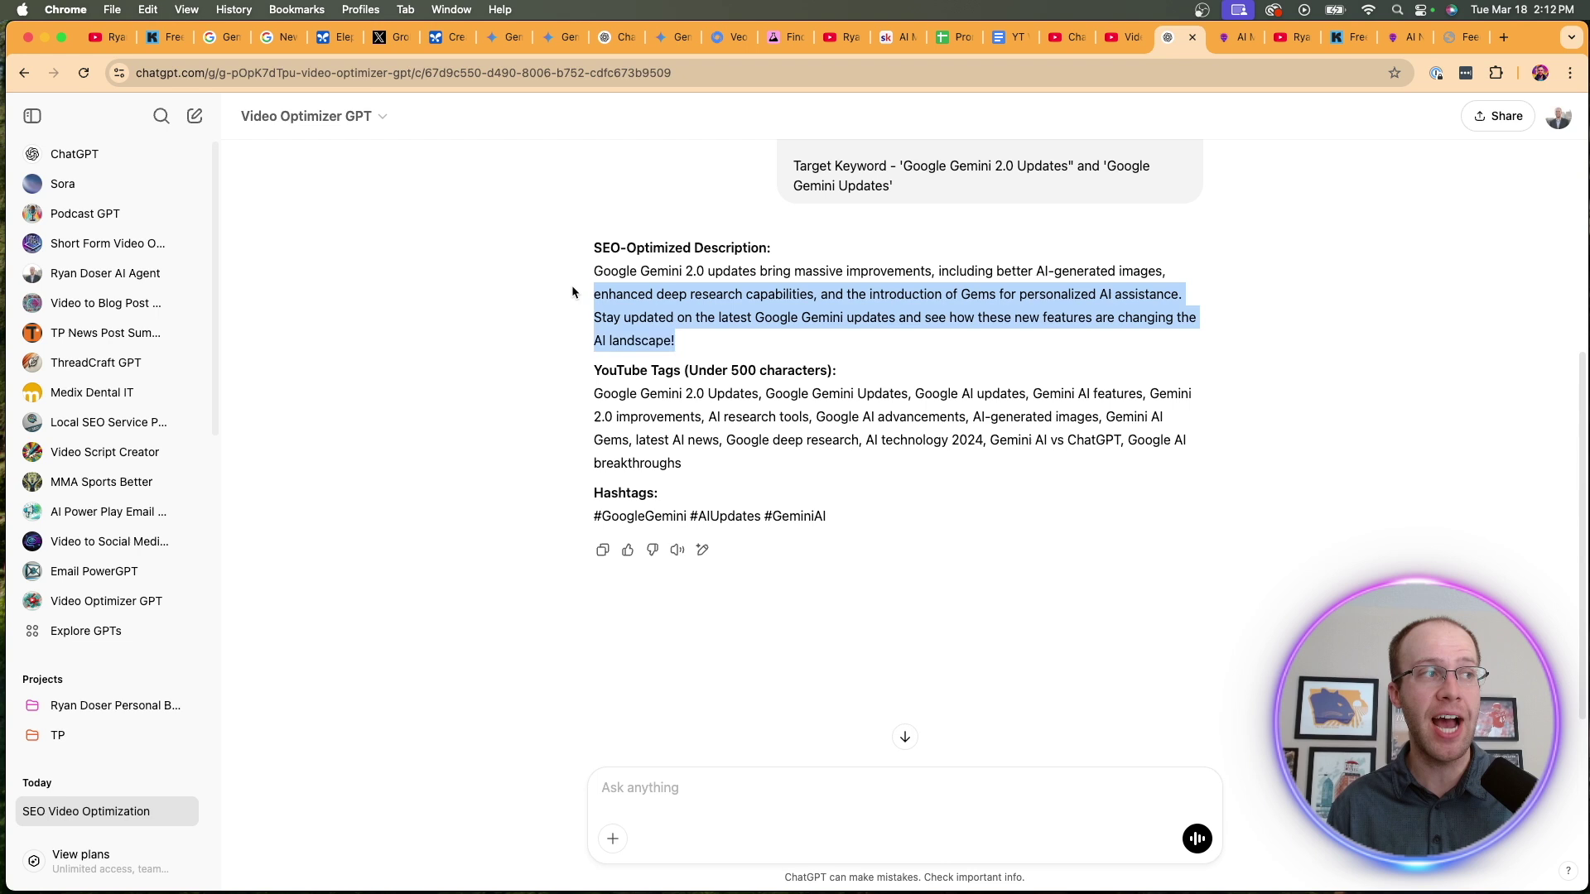
left_click(557, 280)
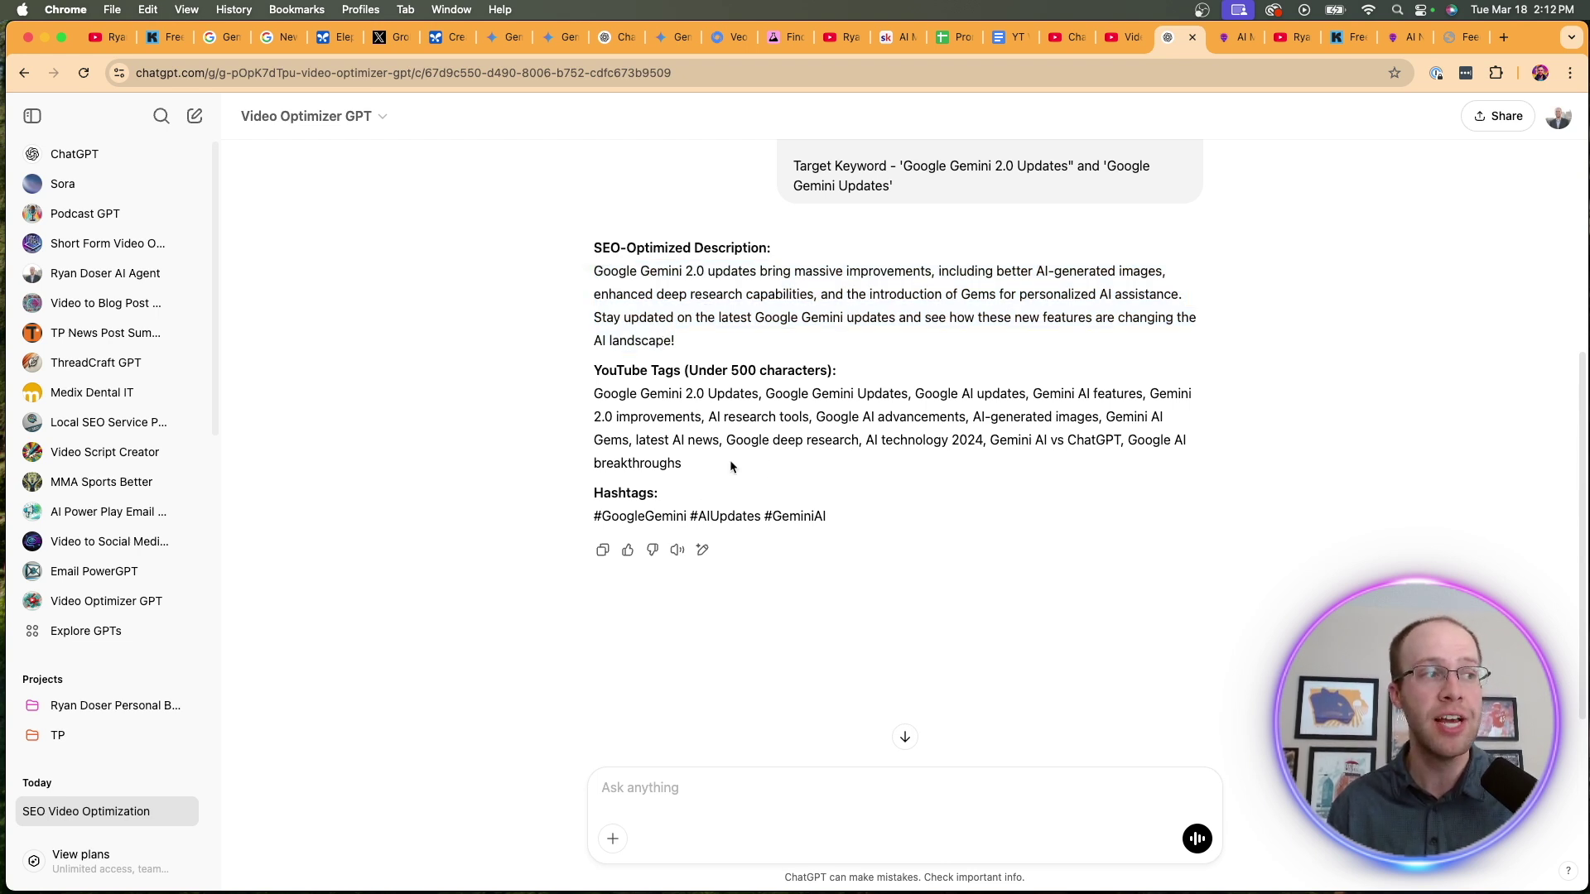
left_click_drag(730, 466, 600, 373)
left_click(533, 390)
left_click_drag(813, 370, 866, 393)
left_click(658, 390)
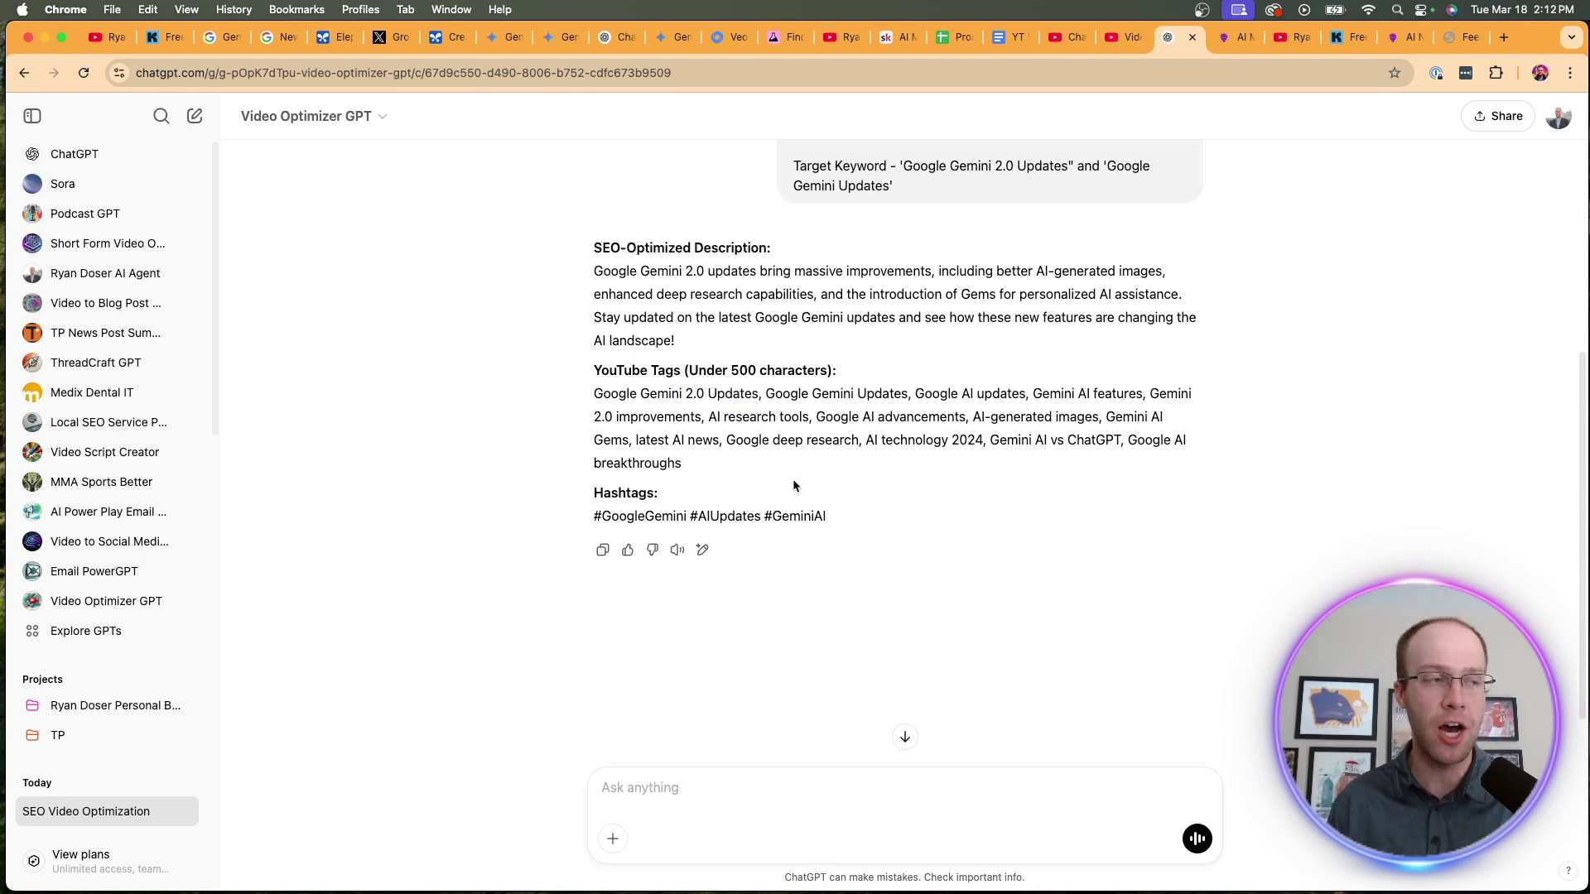
left_click_drag(872, 520, 679, 451)
left_click(770, 408)
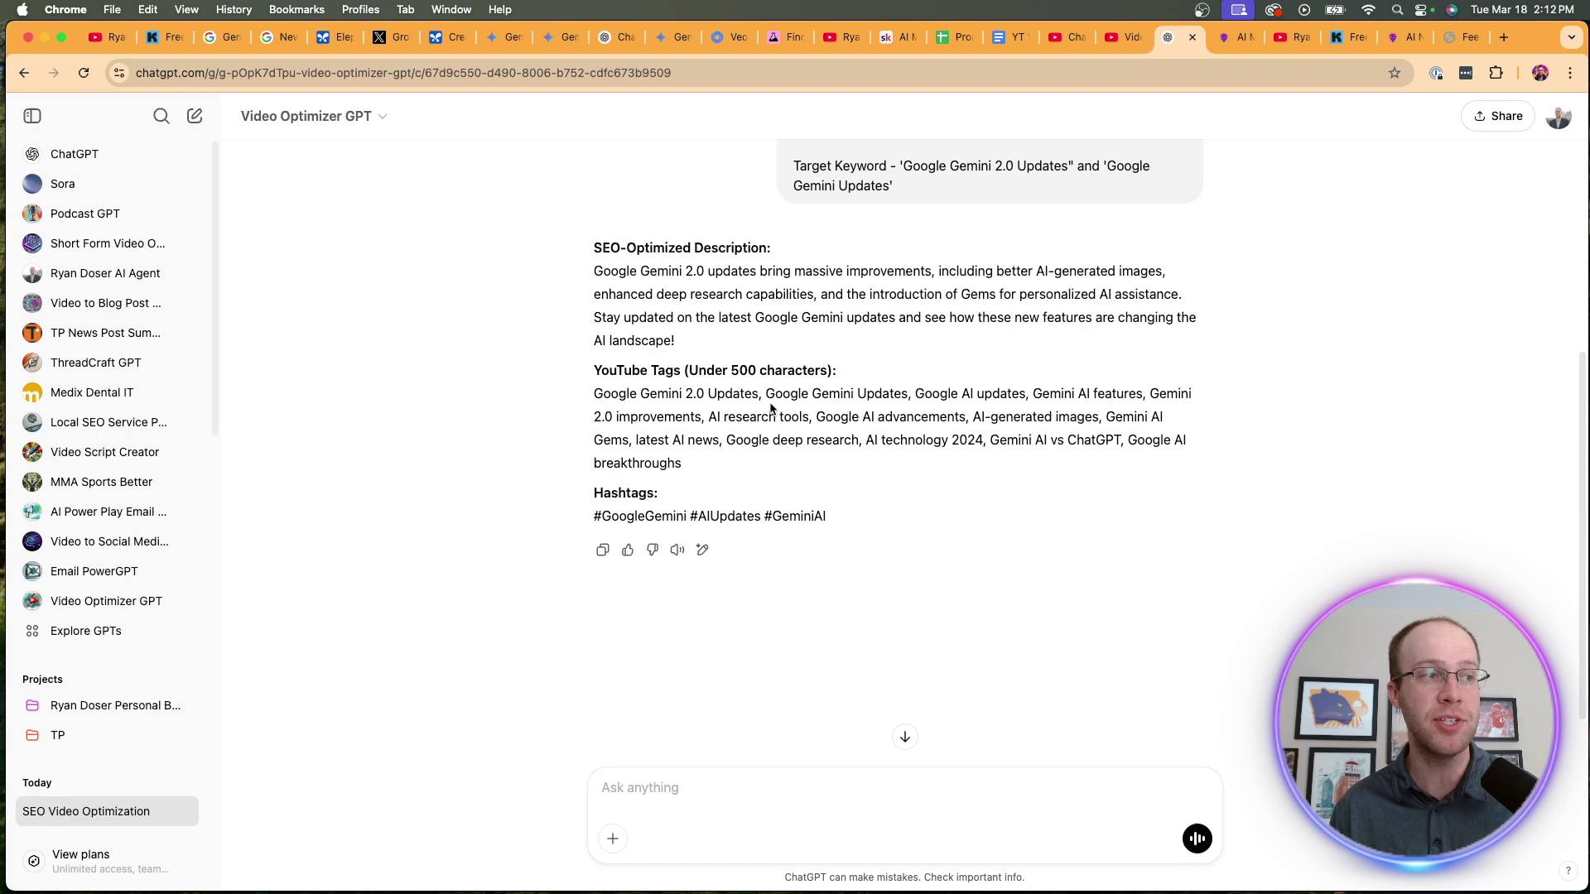
Go to the earlier Google AI Updates video's details page.
left_click(1108, 38)
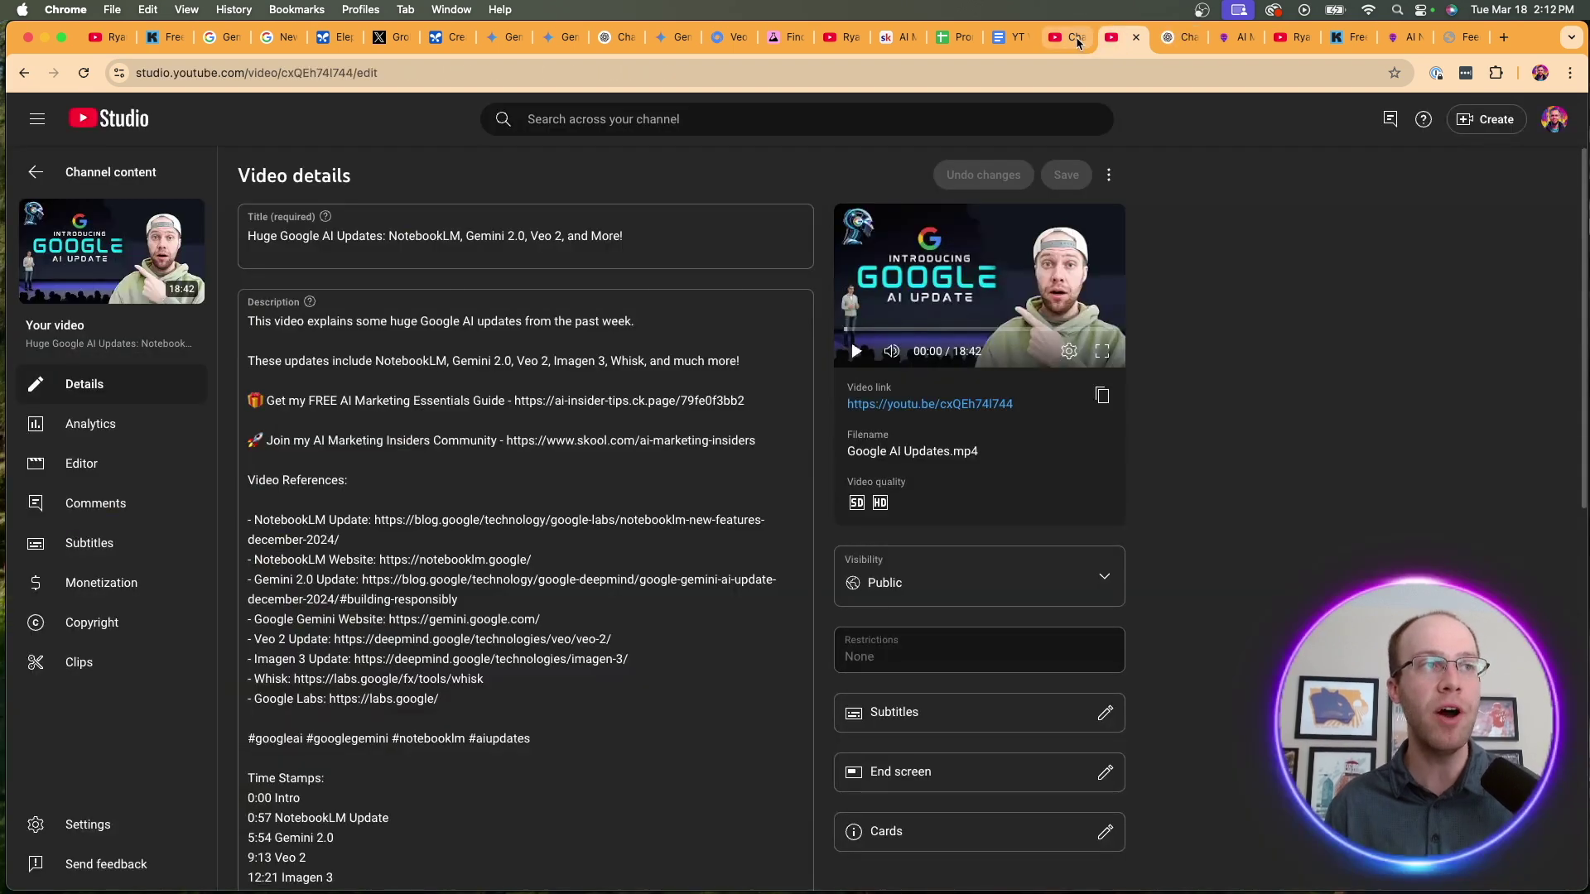
left_click(1076, 38)
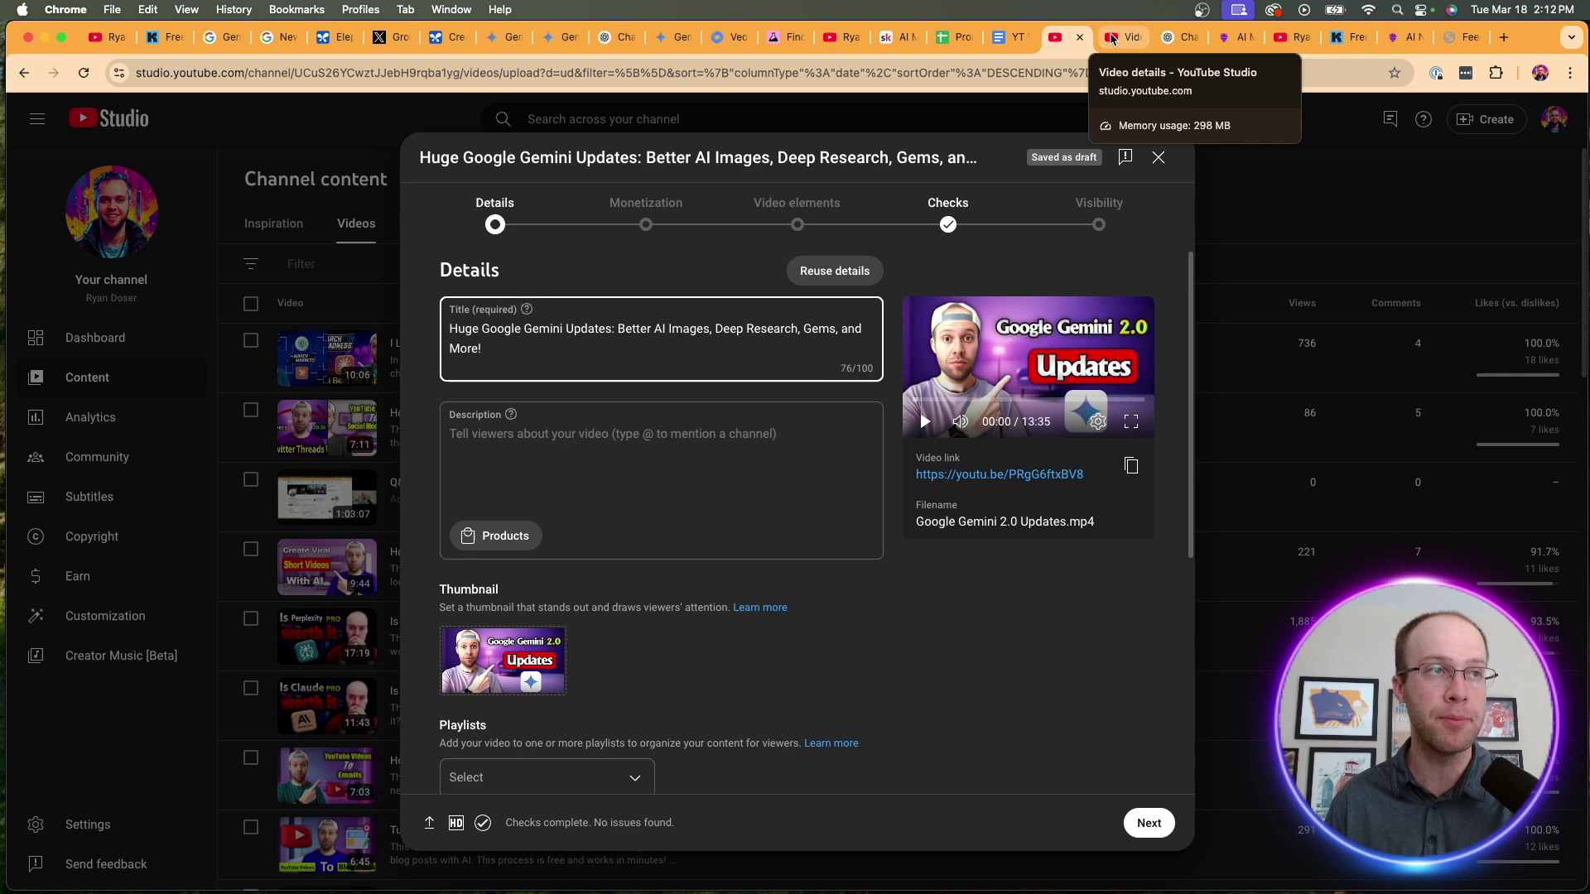
left_click(1112, 39)
left_click(646, 123)
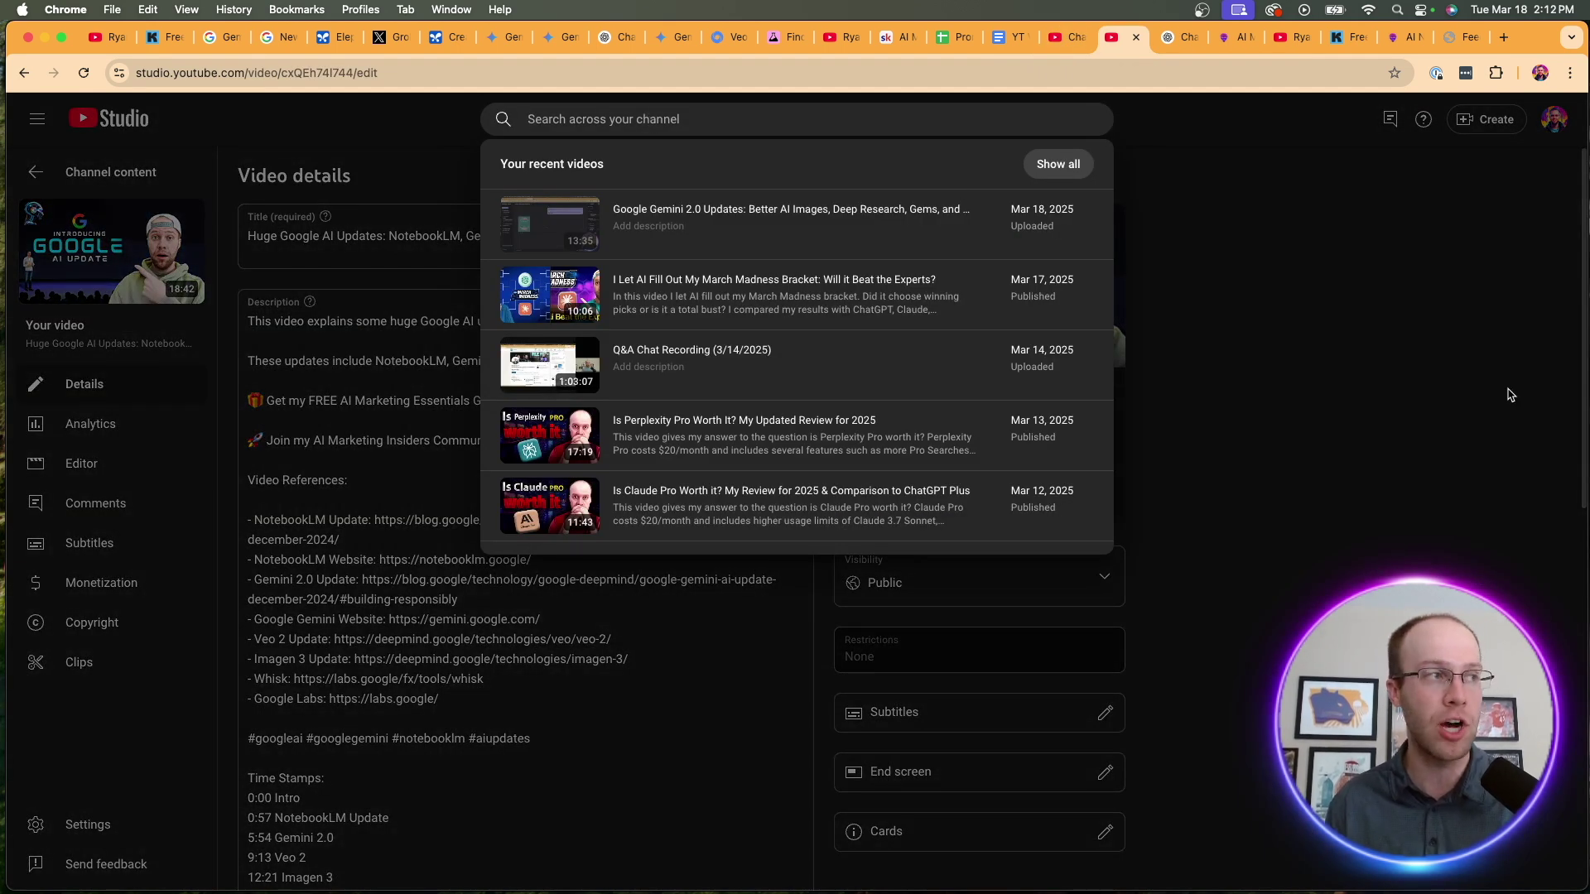
Select the earlier video's entire description for copying.
left_click(422, 329)
key("shift+Tab")
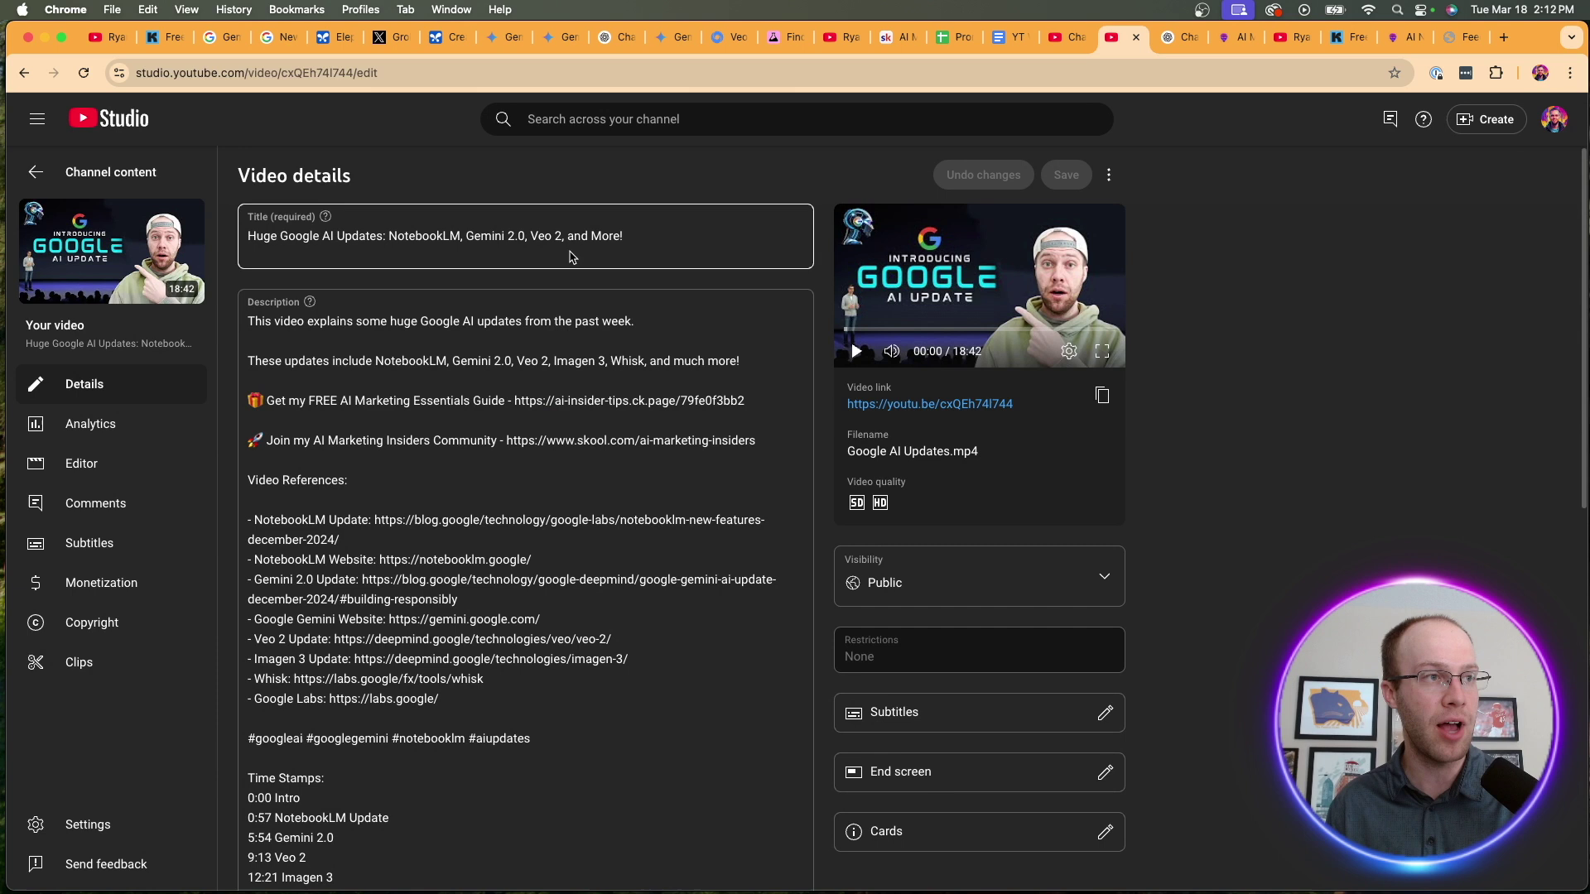
left_click(551, 357)
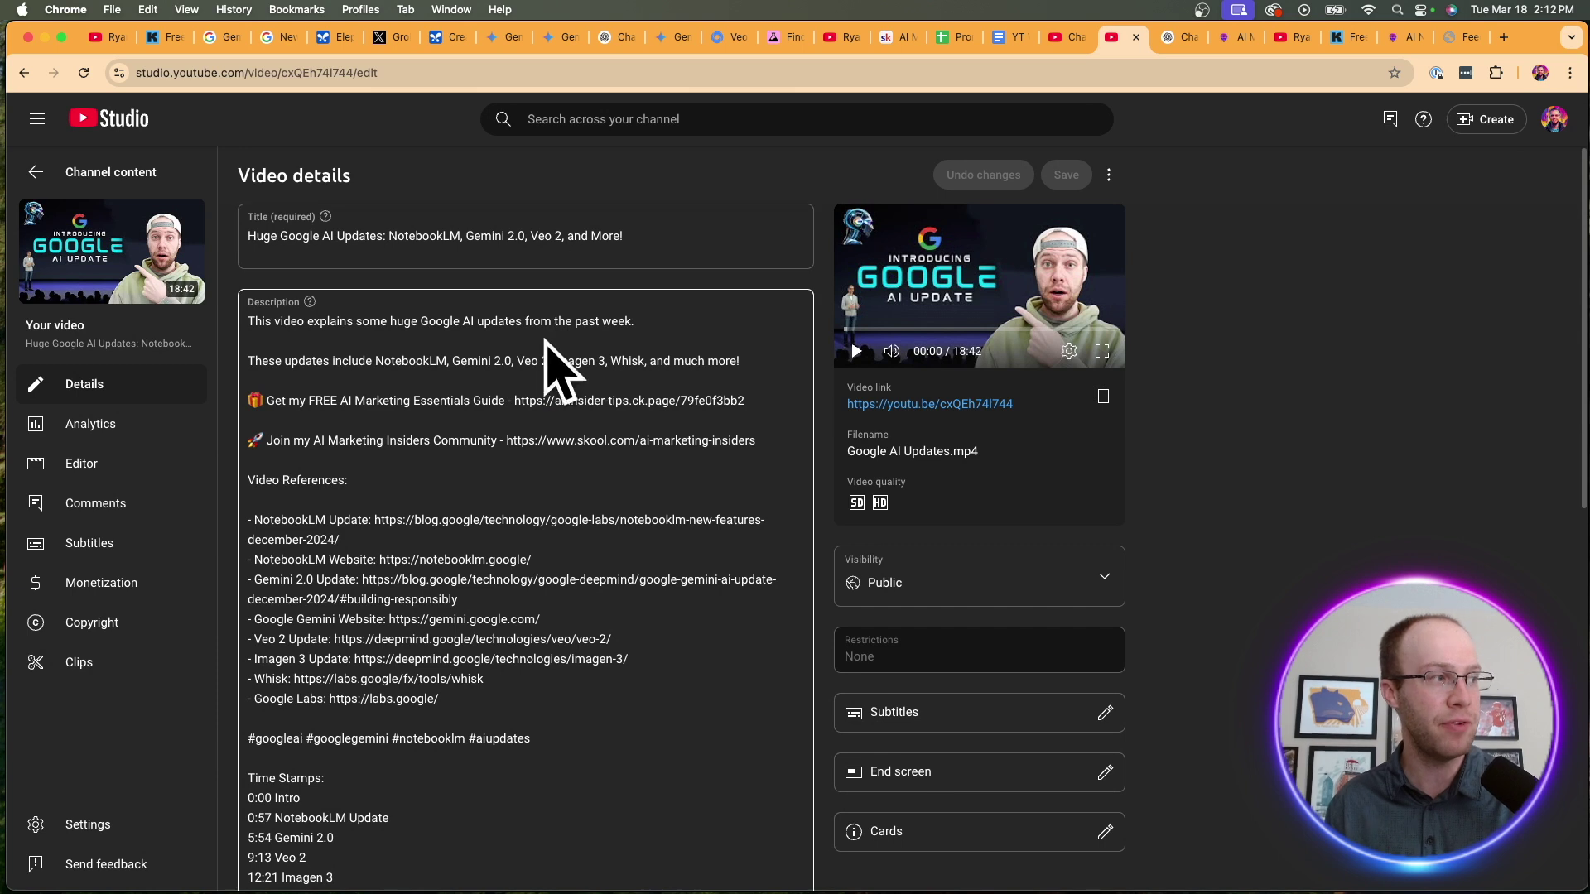
left_click(485, 413)
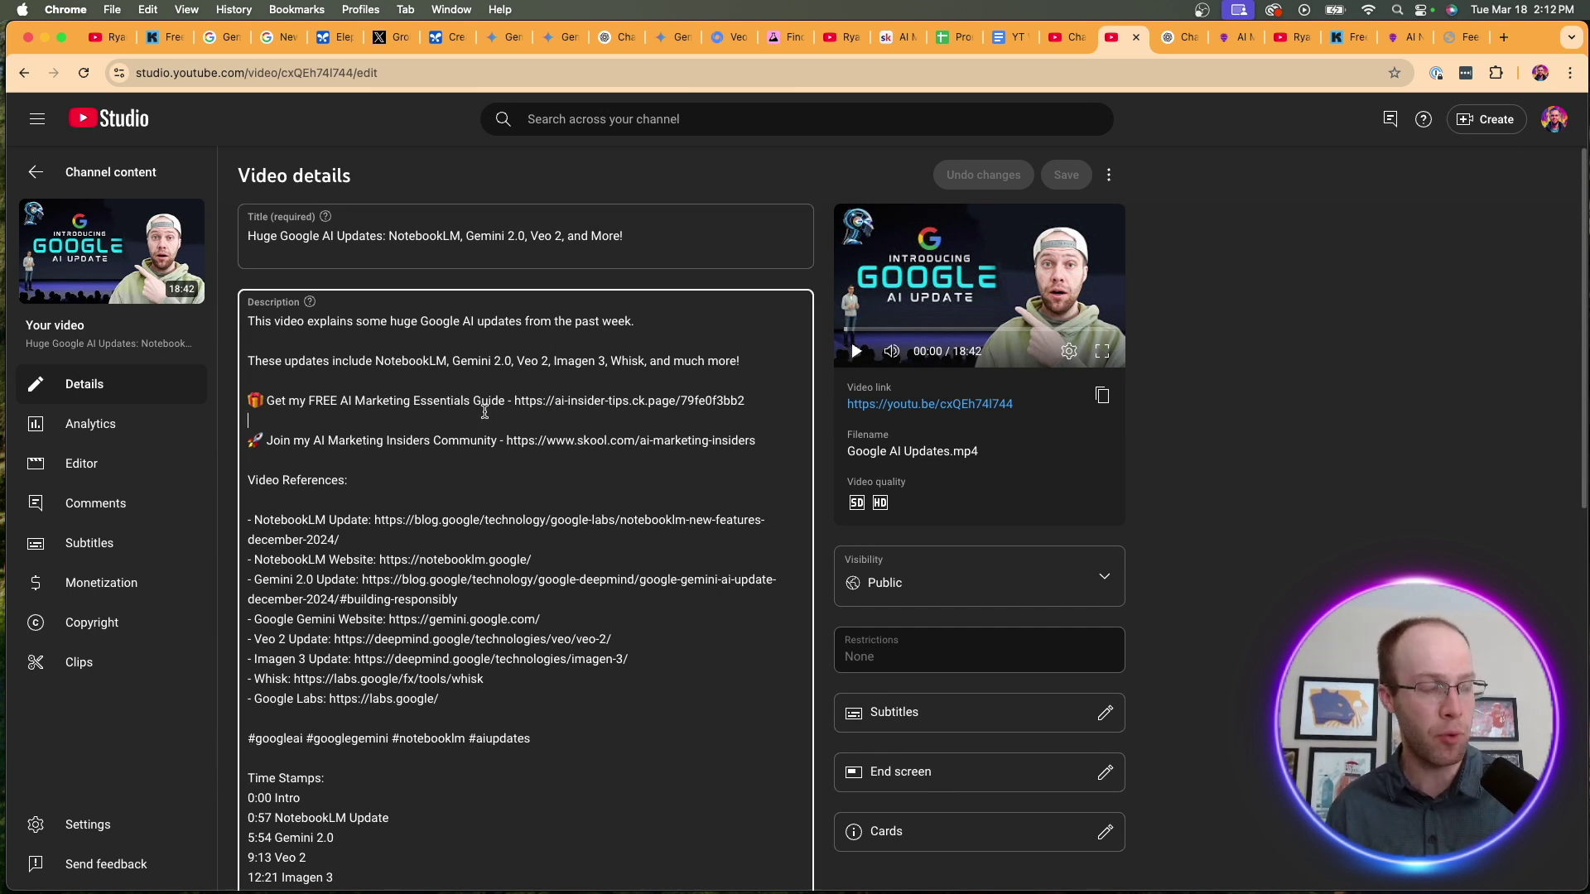
key("cmd+a")
key("cmd+c")
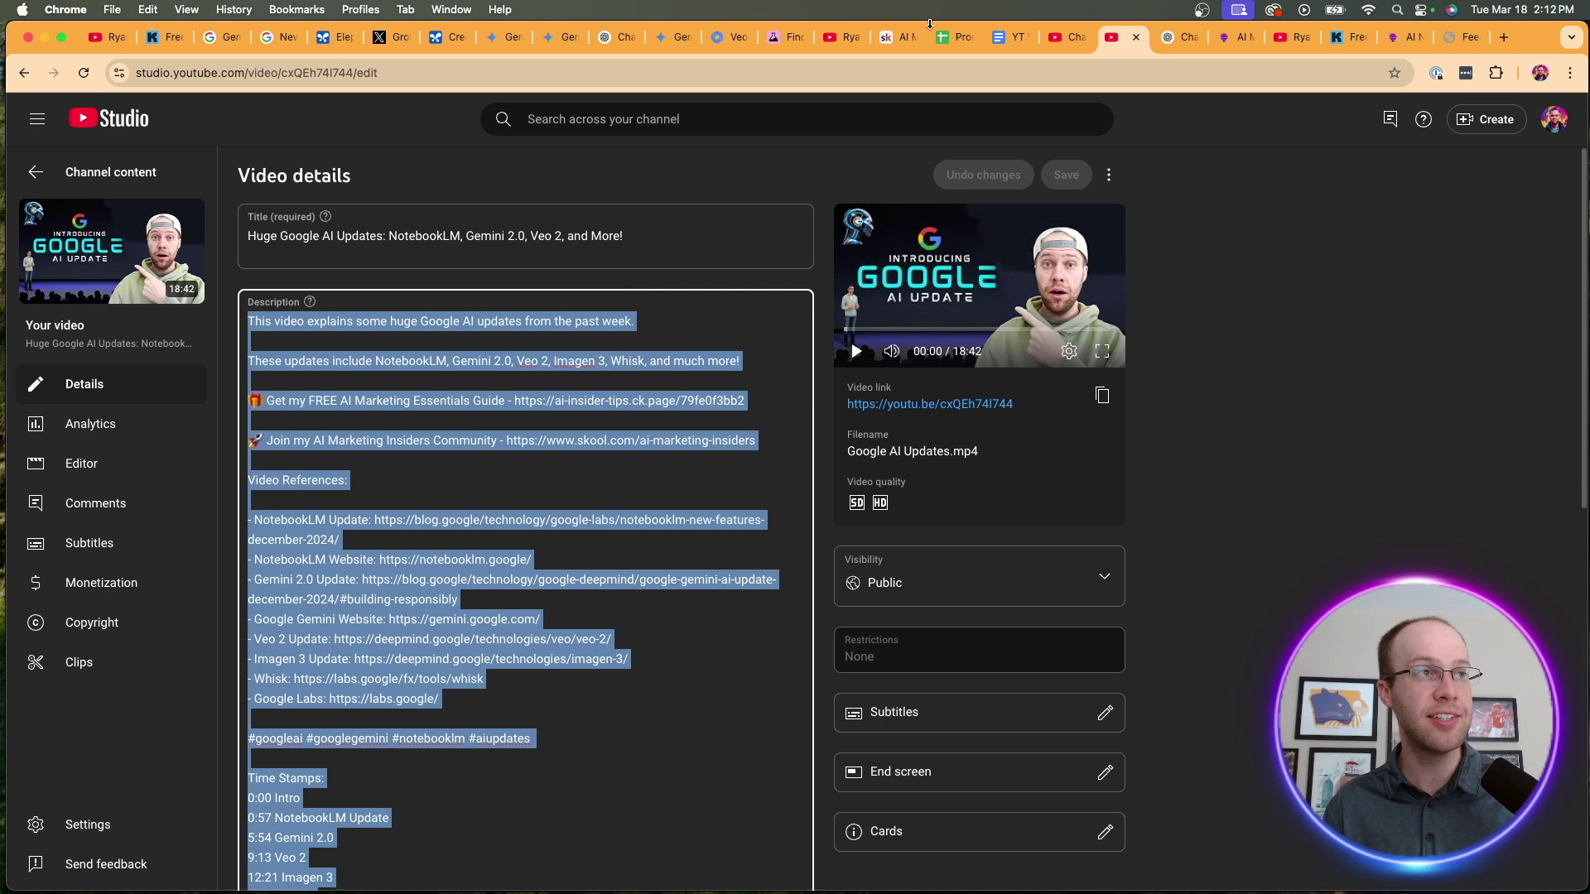
left_click(1063, 47)
Paste the copied description into the Gemini video's empty Description box.
left_click(538, 434)
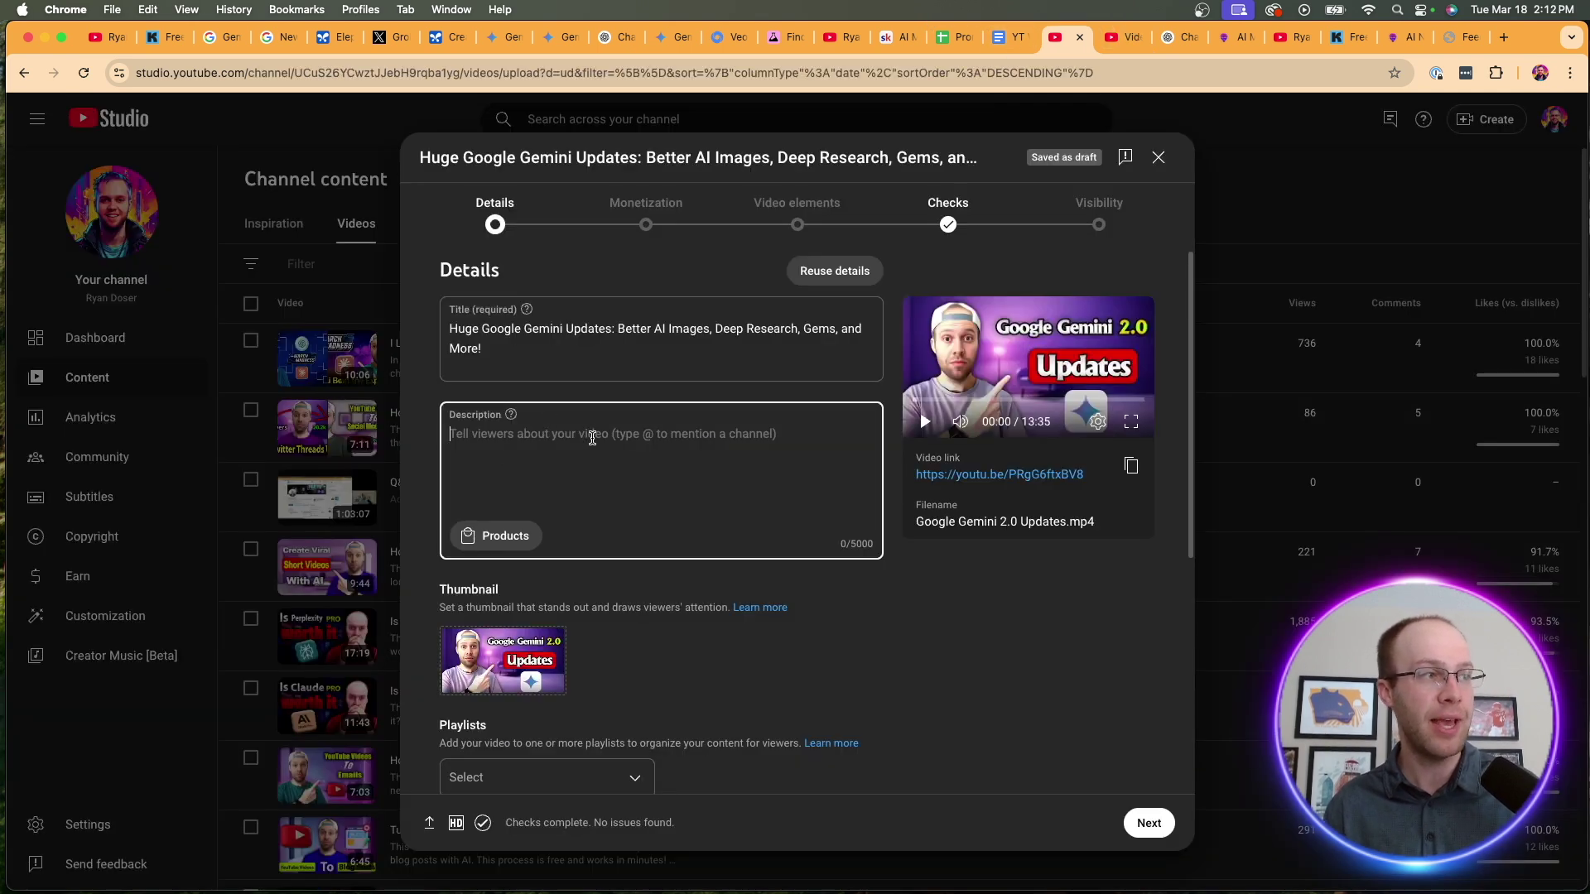
key("cmd+v")
scroll(643, 463, "down", 1)
scroll(644, 463, "down", 2)
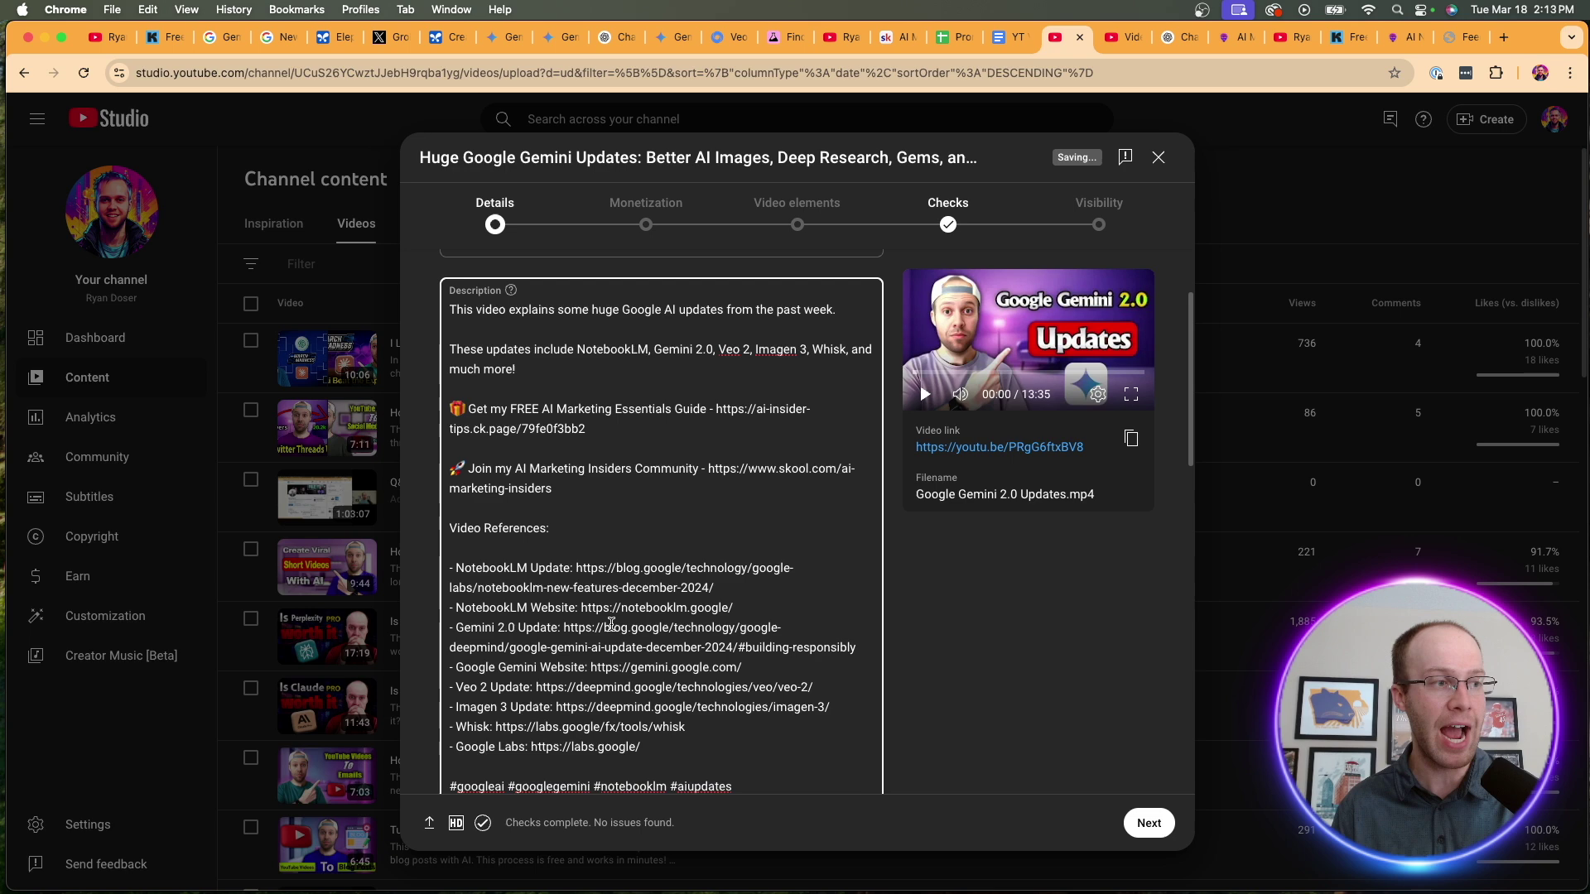
Delete the old reference links, hashtag line and timestamp lines from the pasted description.
left_click_drag(642, 747, 458, 572)
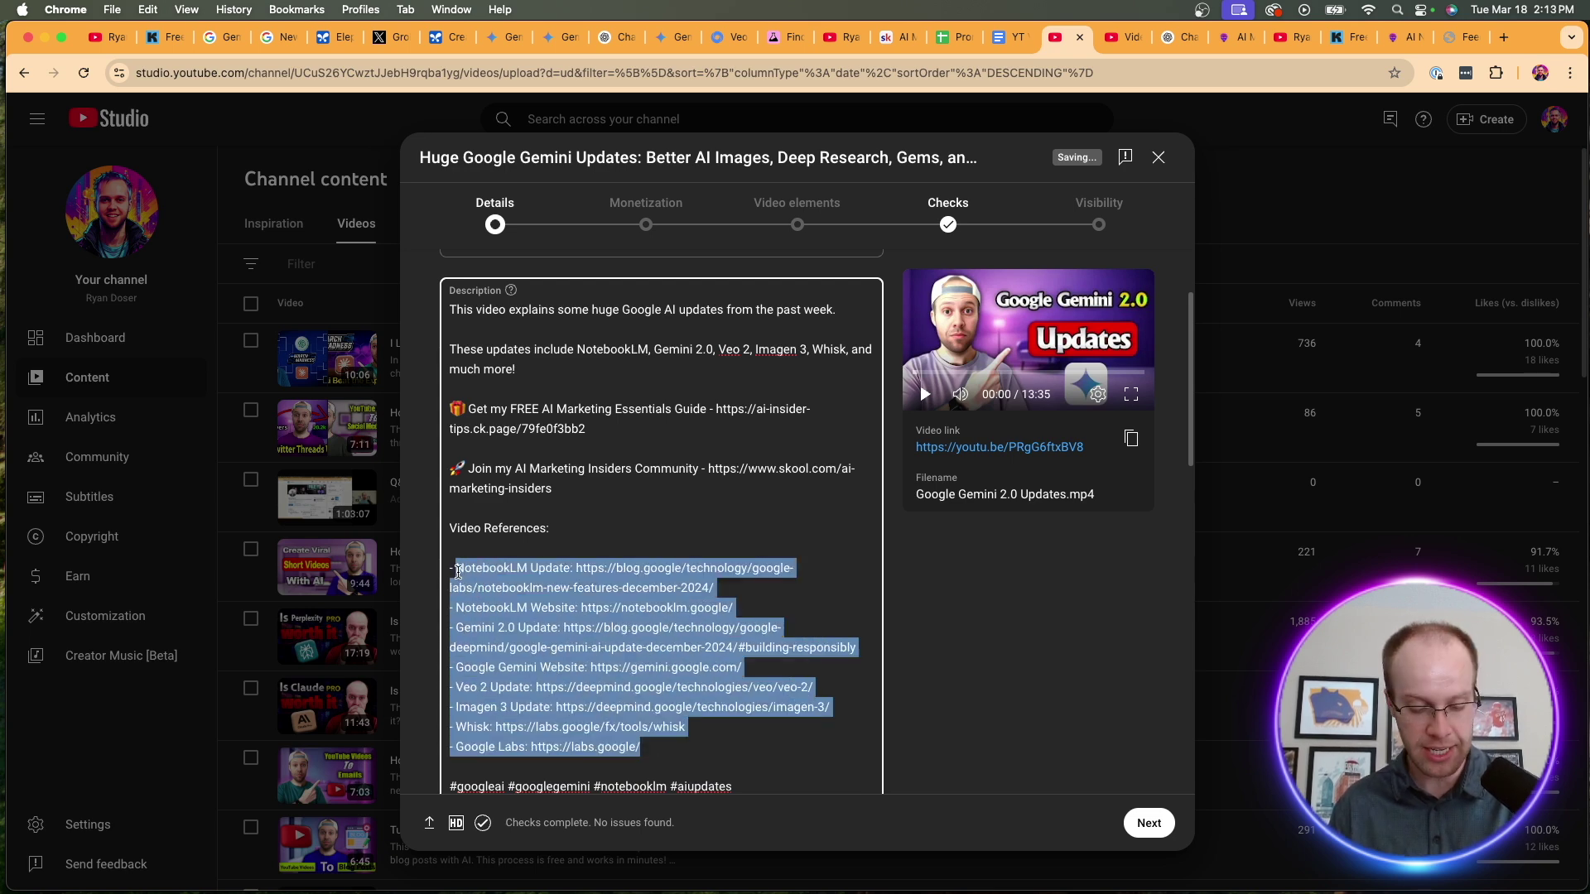
key("BackSpace")
left_click_drag(772, 613, 462, 608)
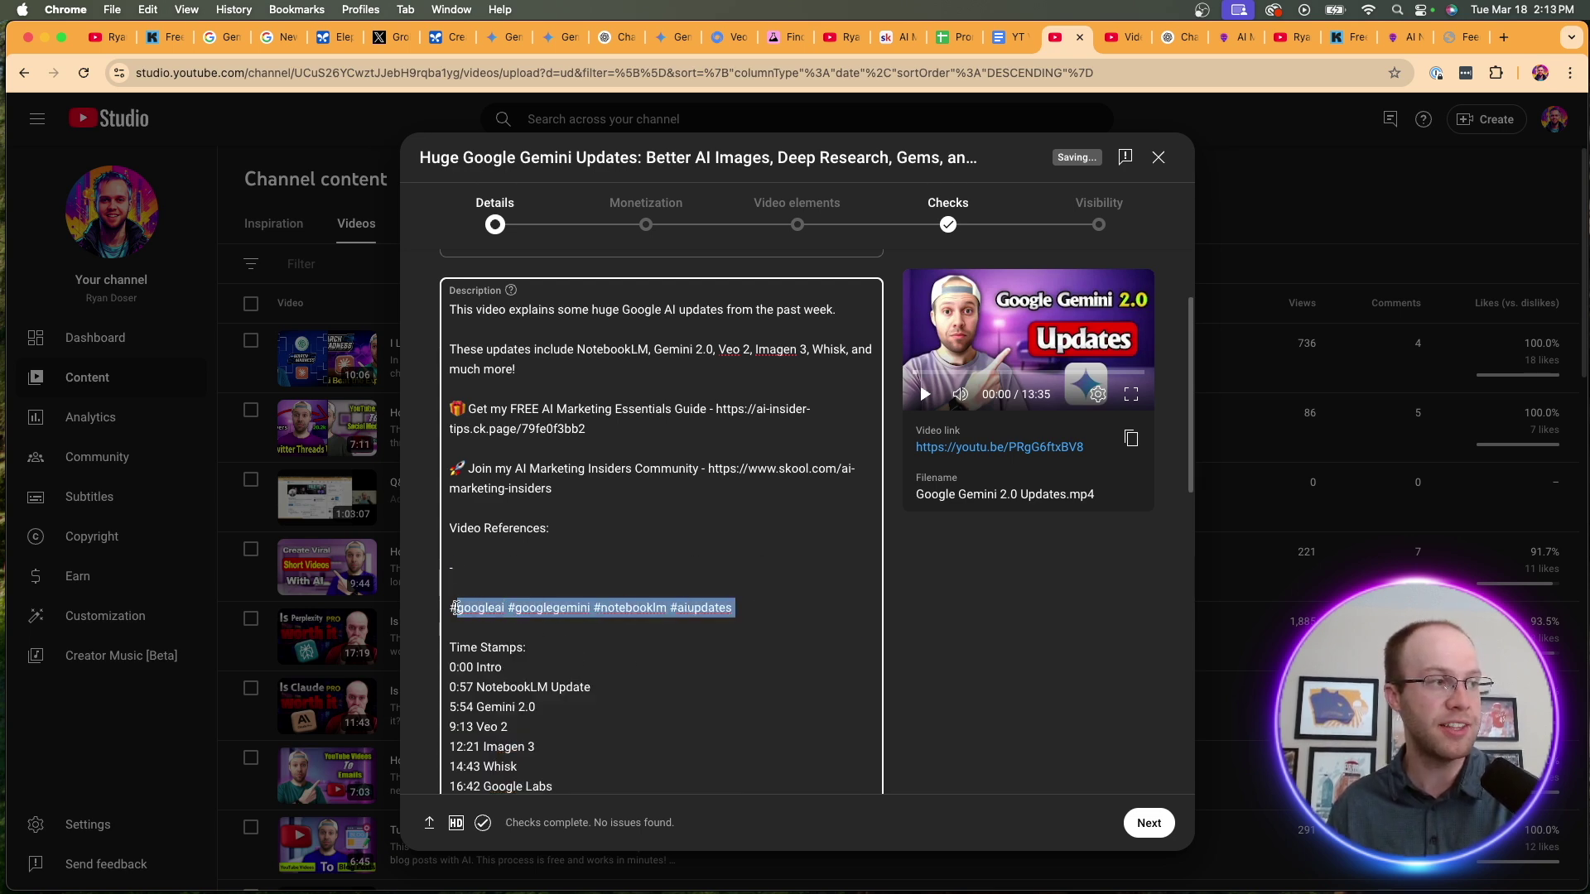
key("BackSpace")
scroll(456, 607, "down", 3)
left_click_drag(579, 684, 450, 563)
key("BackSpace")
Delete the two old intro paragraphs and review the remaining description.
scroll(706, 402, "up", 5)
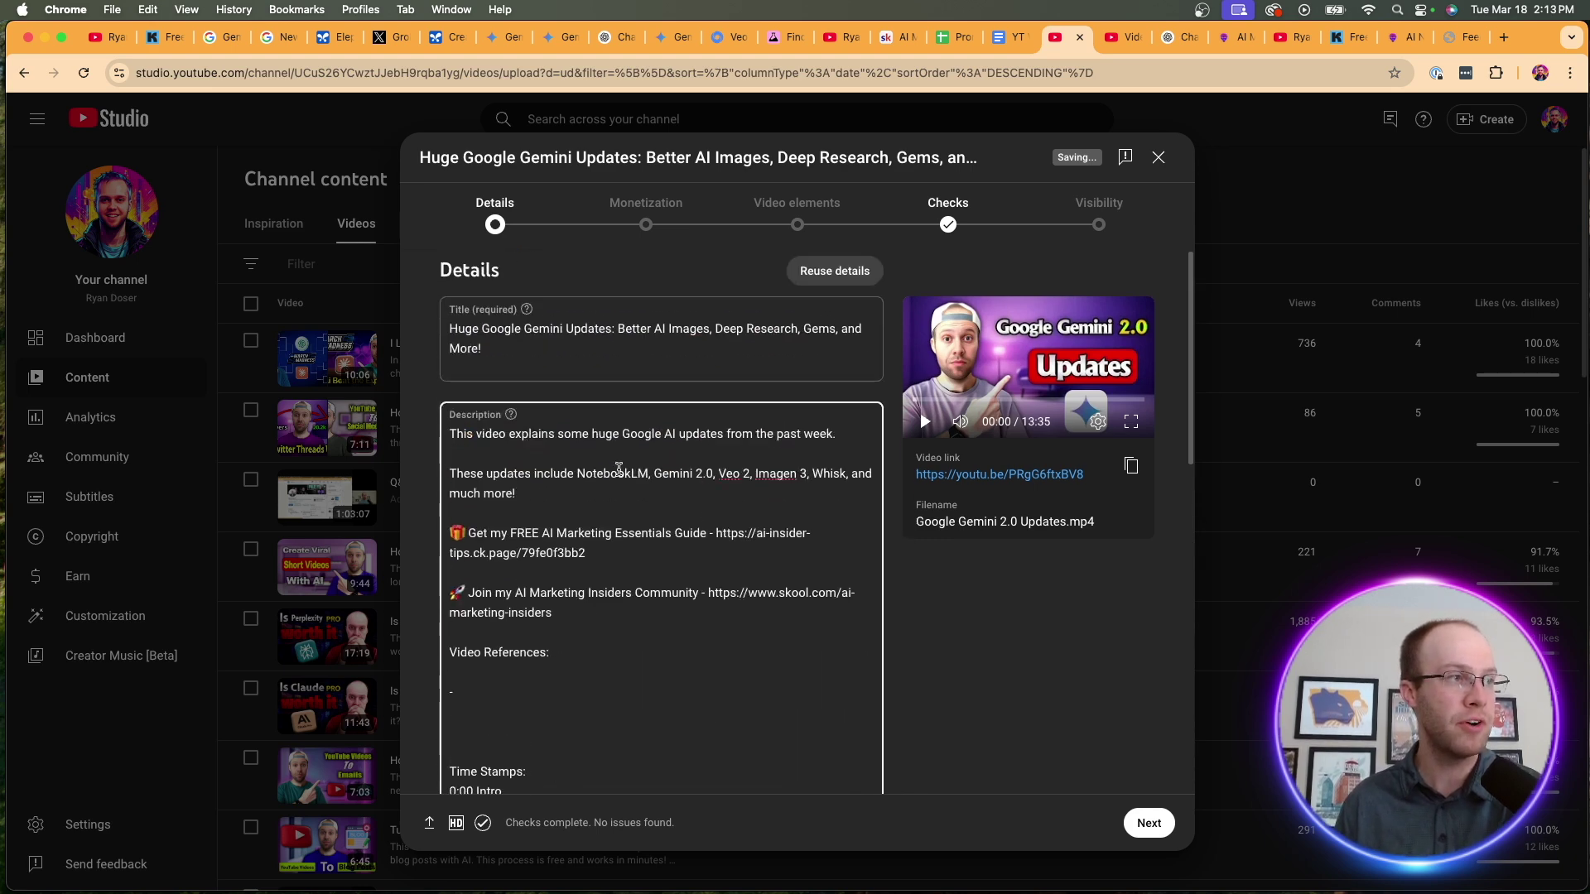
left_click_drag(518, 494, 449, 431)
key("BackSpace")
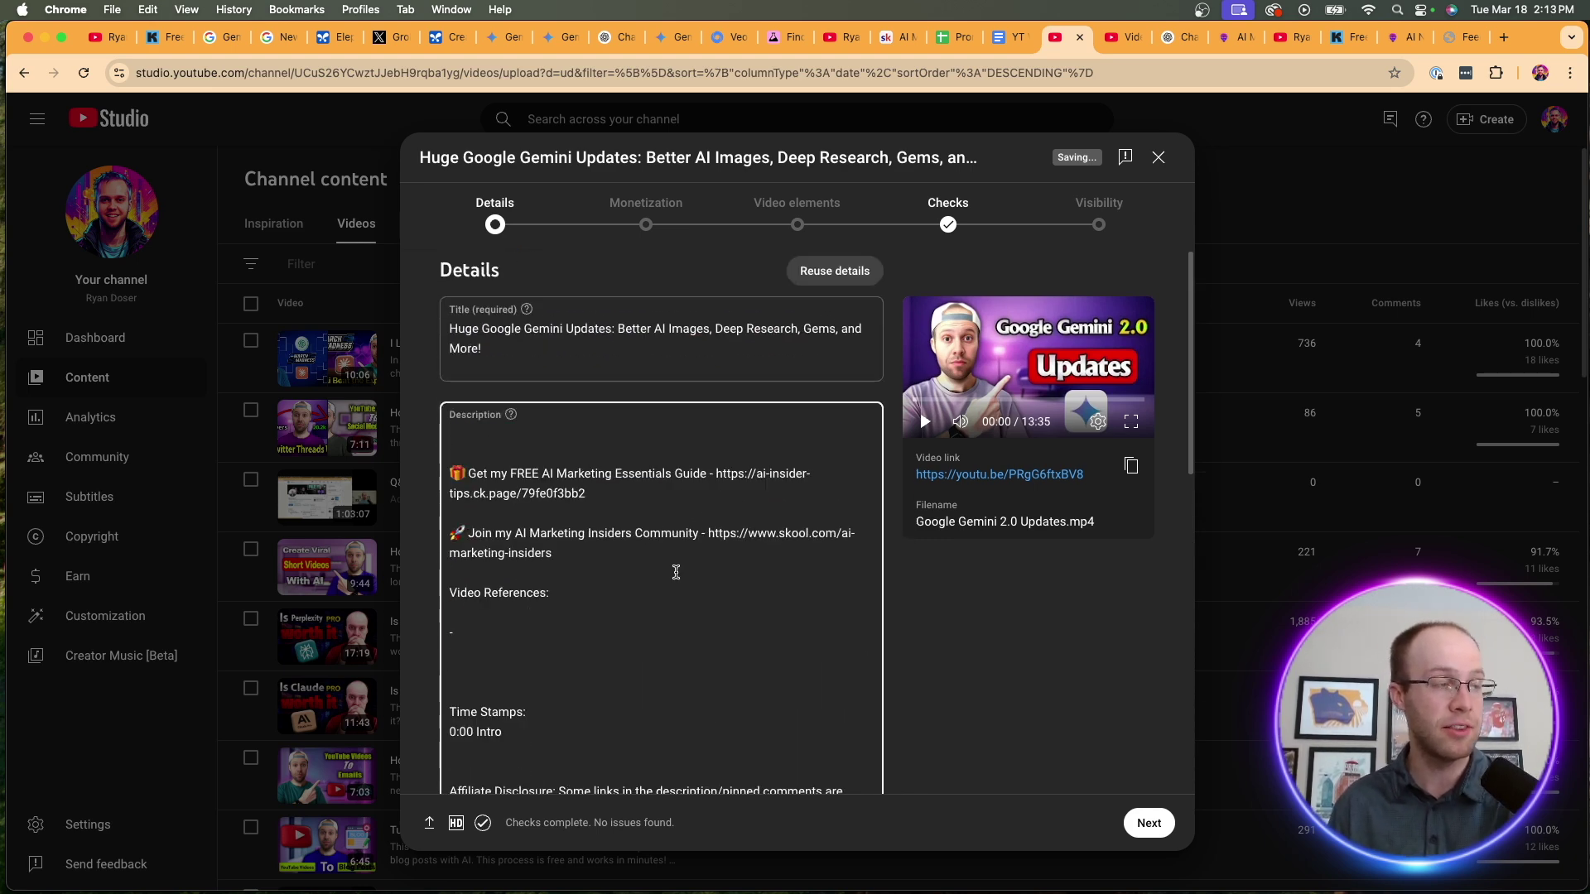
left_click_drag(610, 548, 449, 430)
left_click(577, 495)
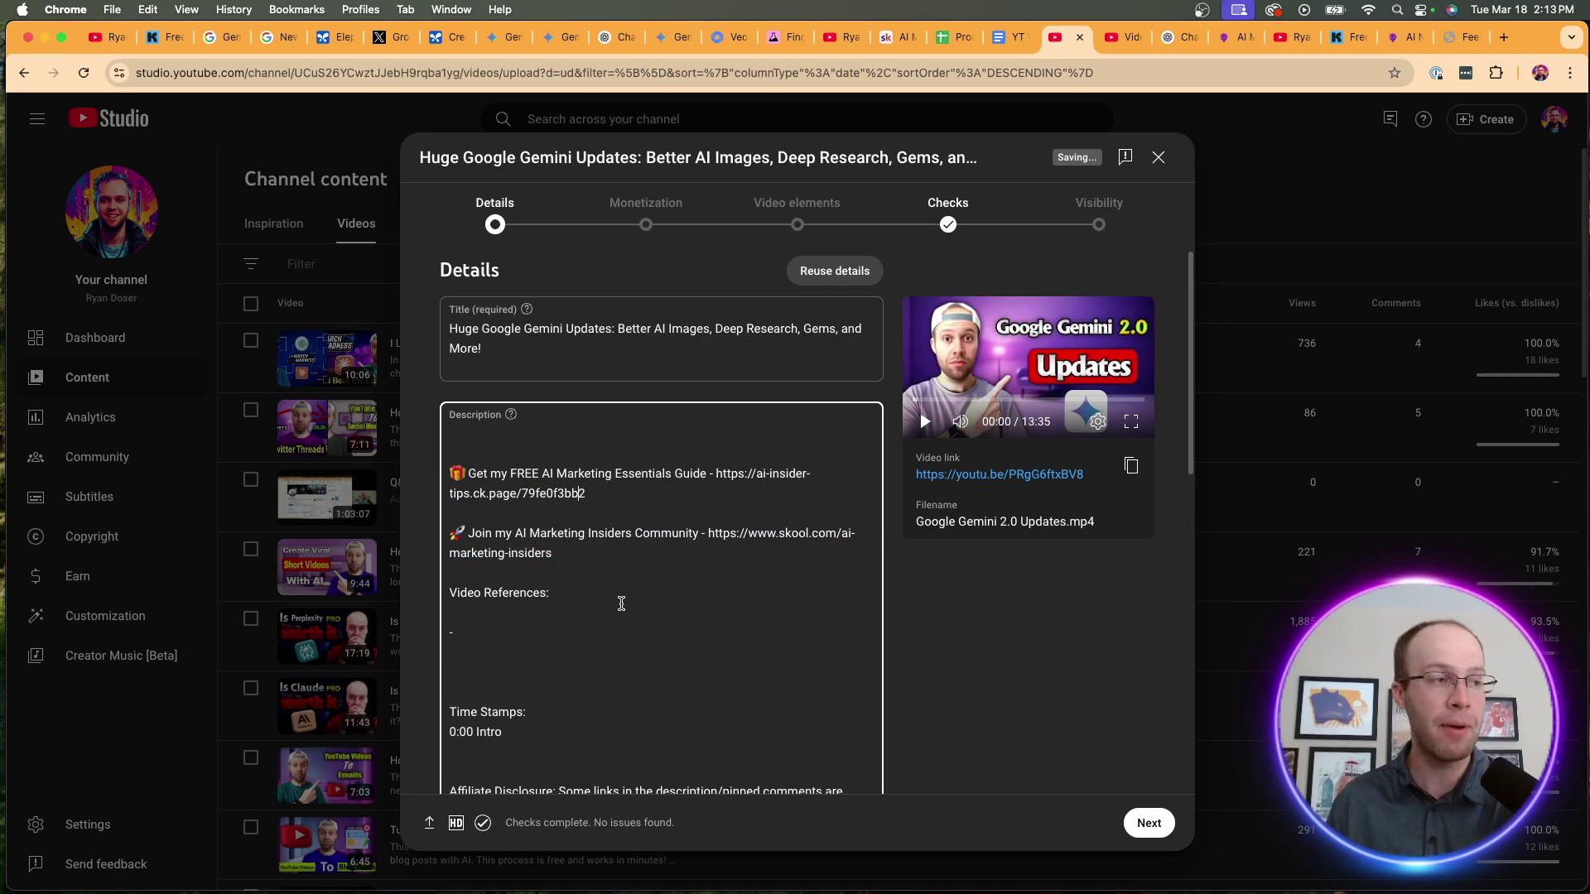
scroll(584, 530, "down", 5)
scroll(588, 563, "down", 3)
scroll(592, 588, "up", 2)
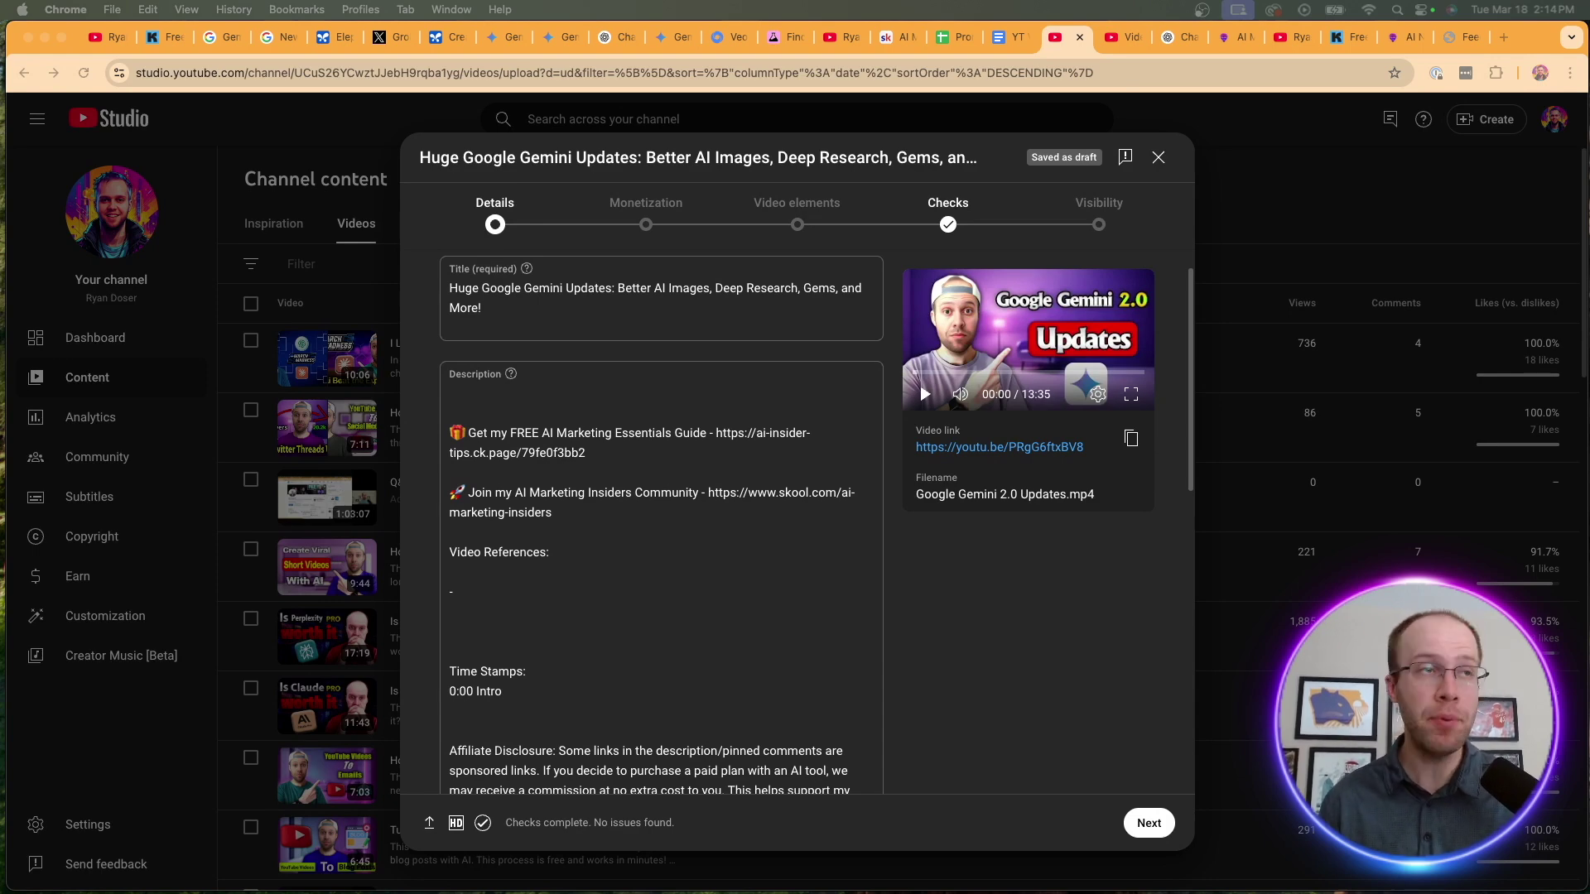
Copy the GPT's SEO-optimized description paragraph from the chat.
left_click(1166, 39)
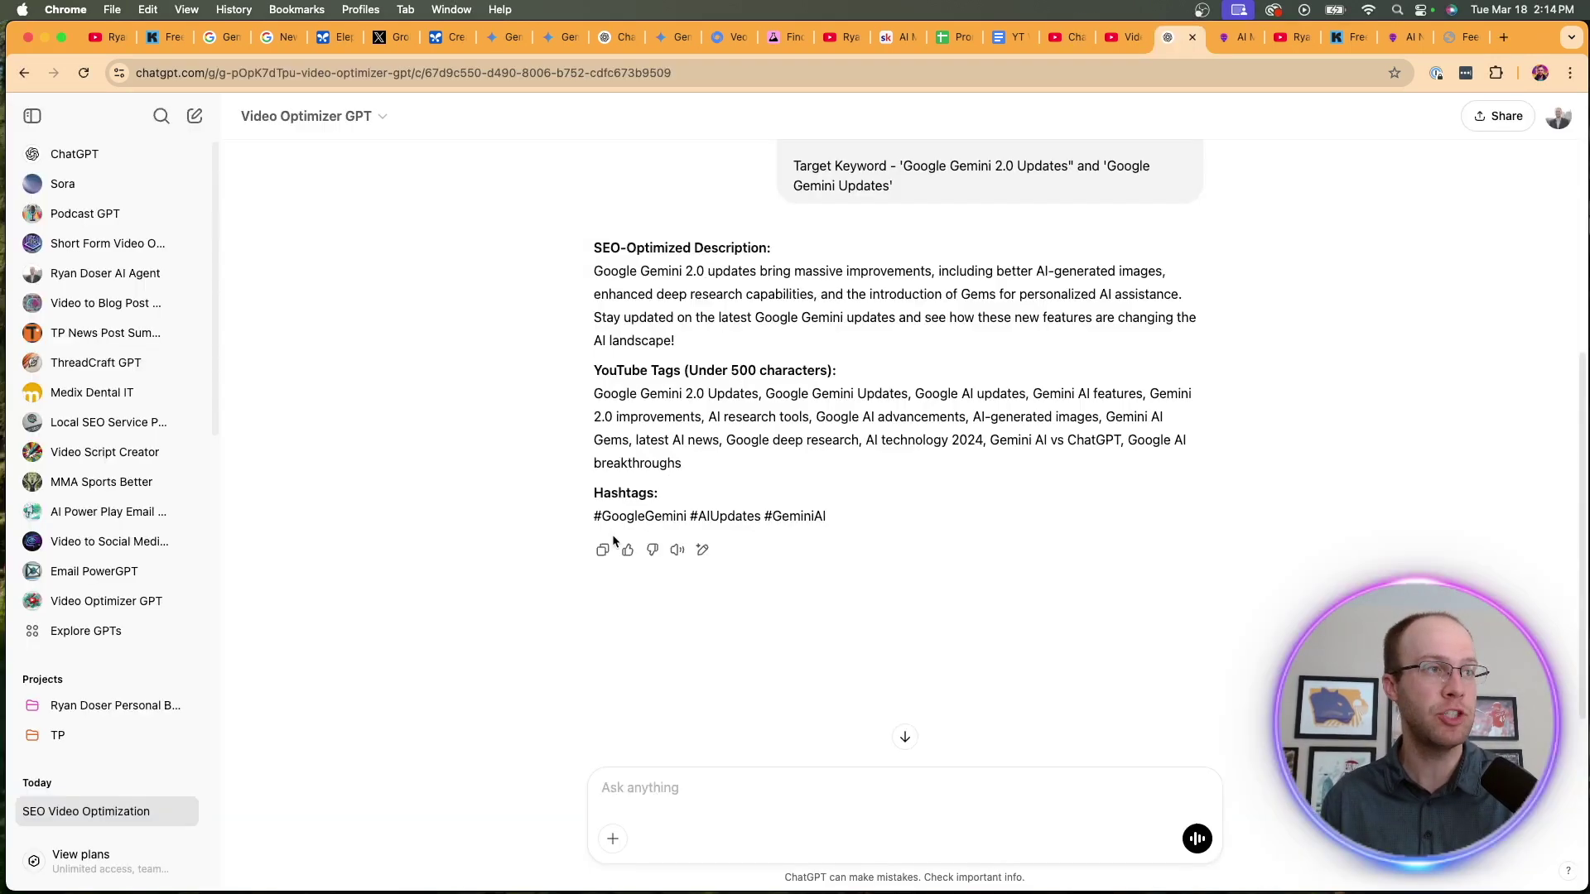
left_click_drag(692, 343, 570, 282)
key("super+c")
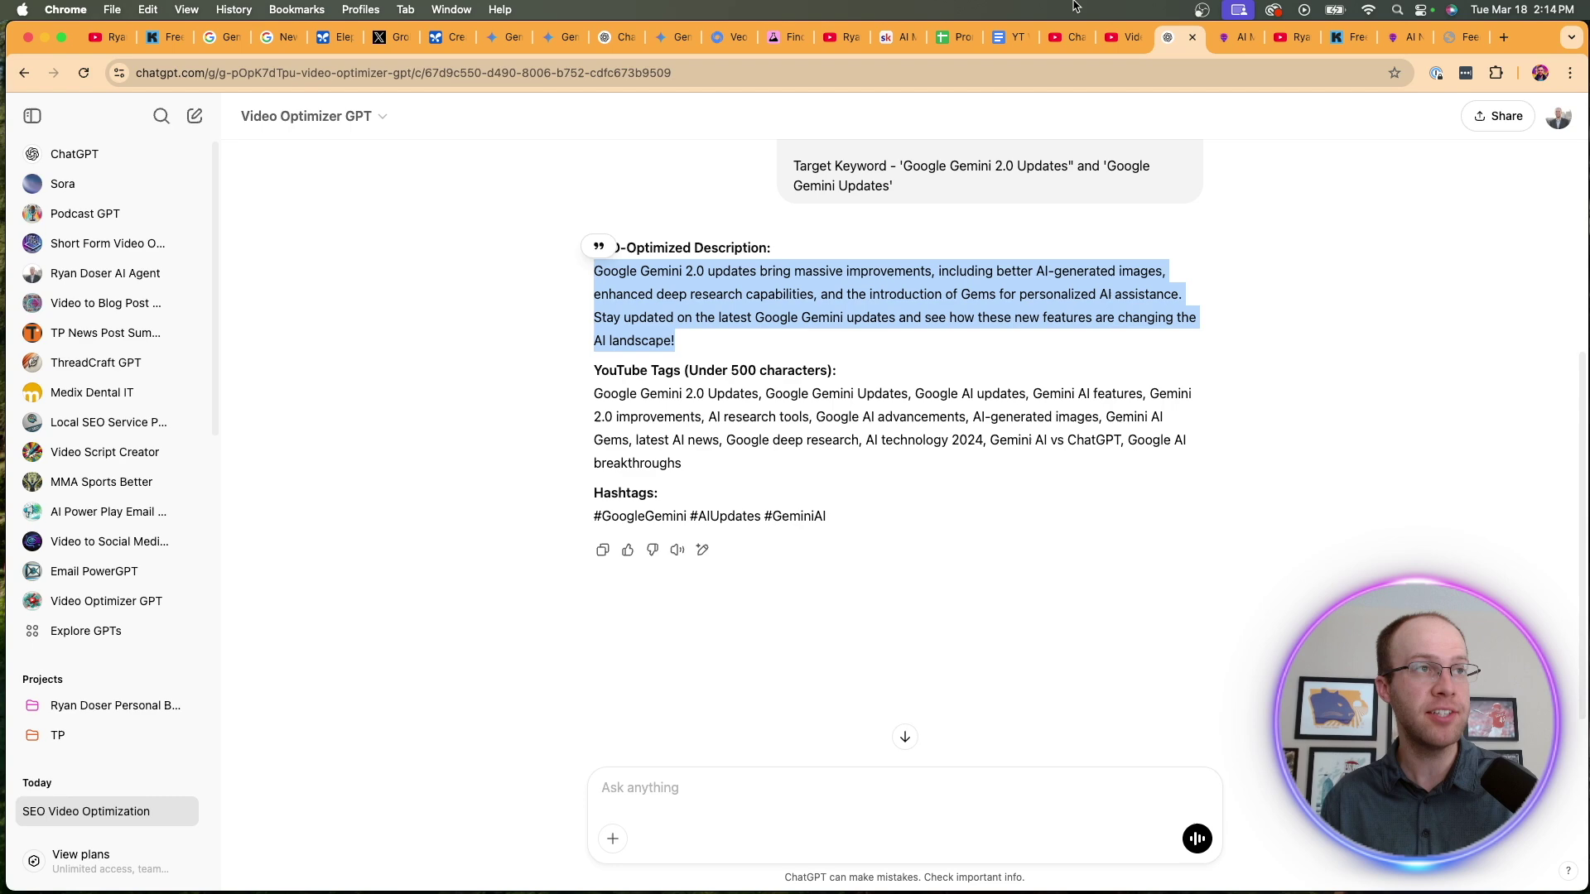
left_click(1058, 40)
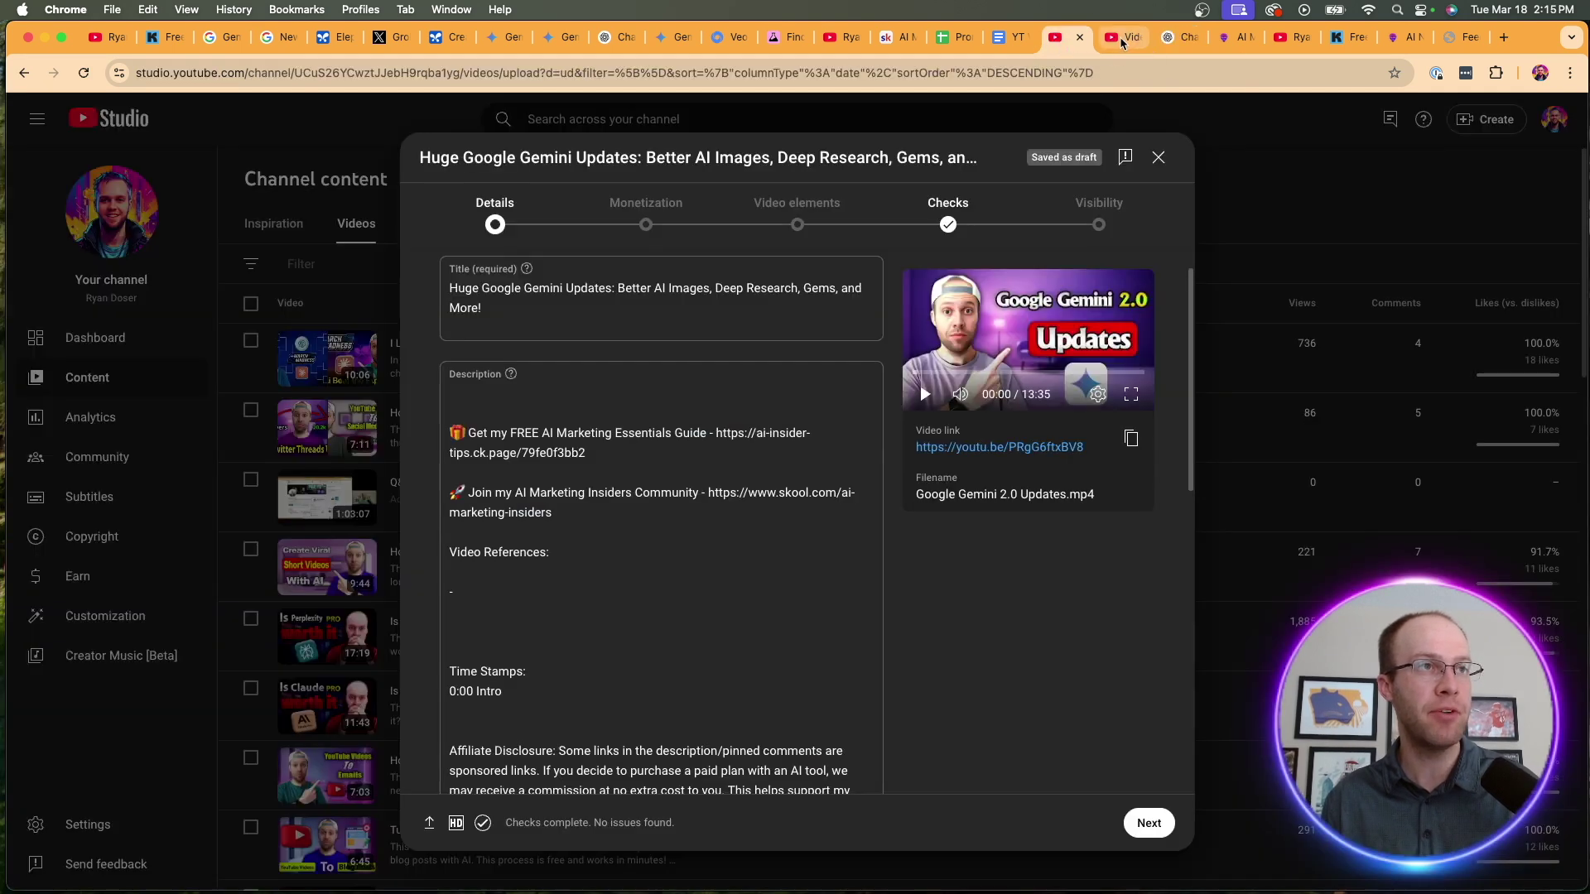
left_click(1122, 37)
Paste the GPT's SEO description paragraph at the top of the Gemini video's description.
left_click(1058, 38)
left_click(509, 385)
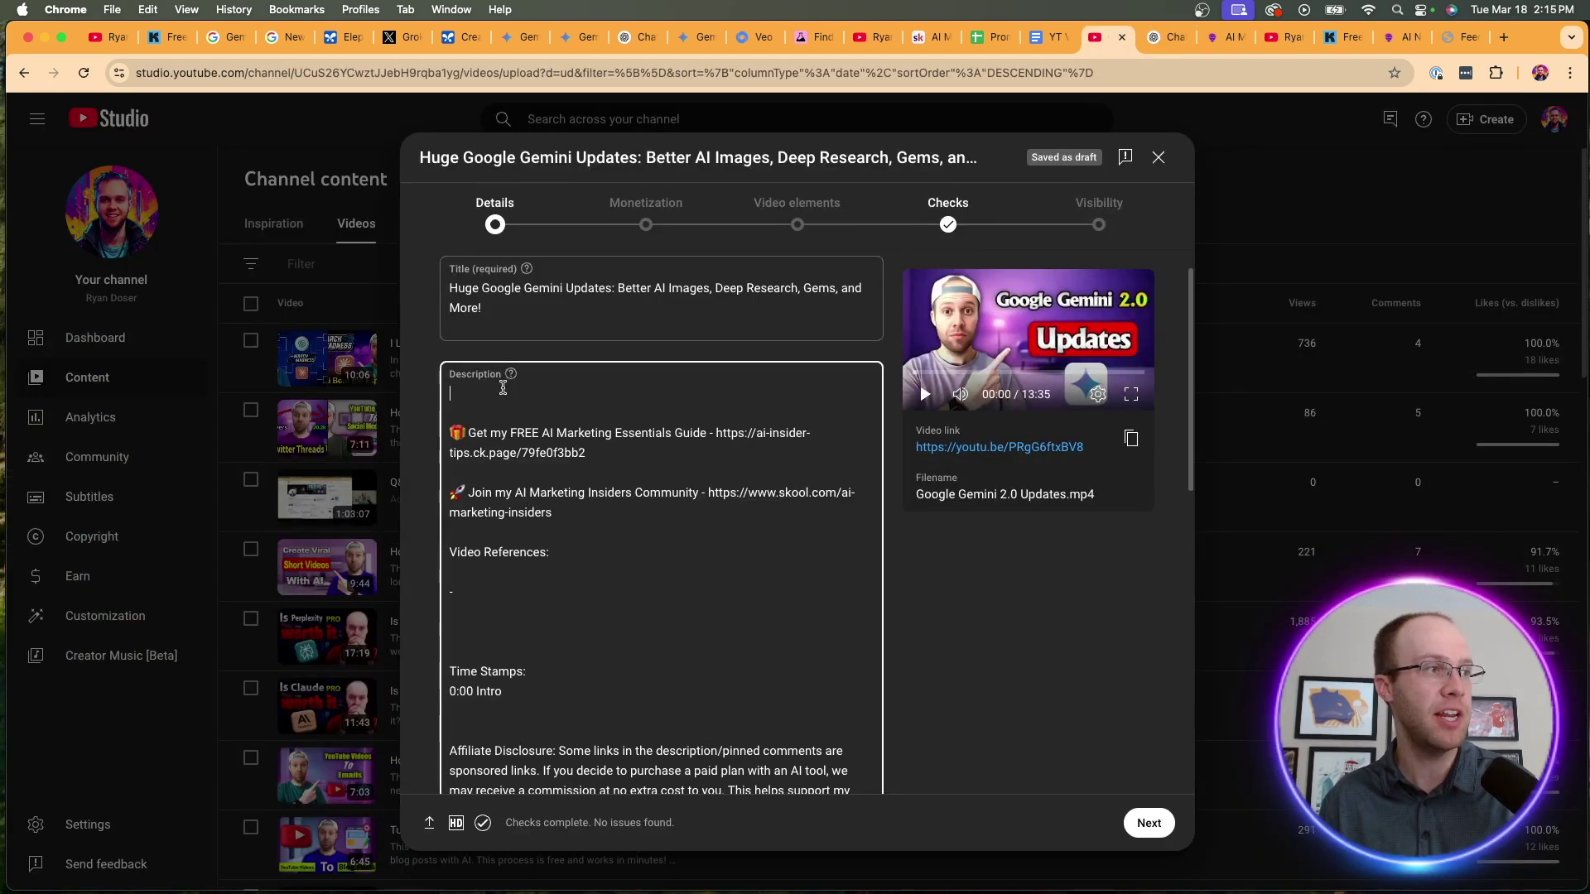
key("super+v")
left_click_drag(524, 472, 418, 410)
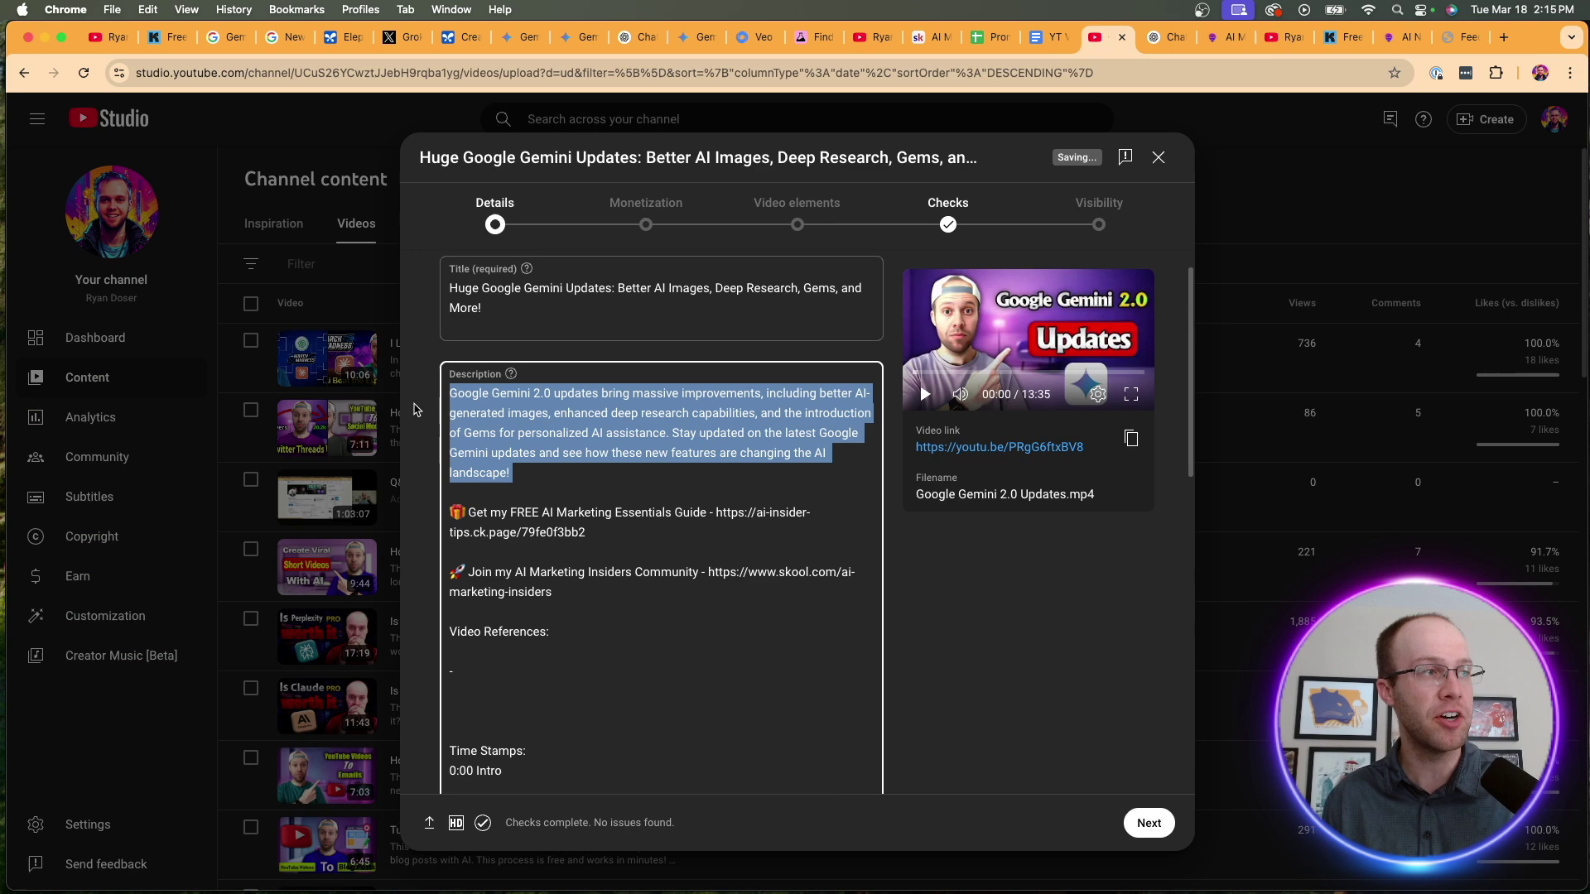
left_click(542, 424)
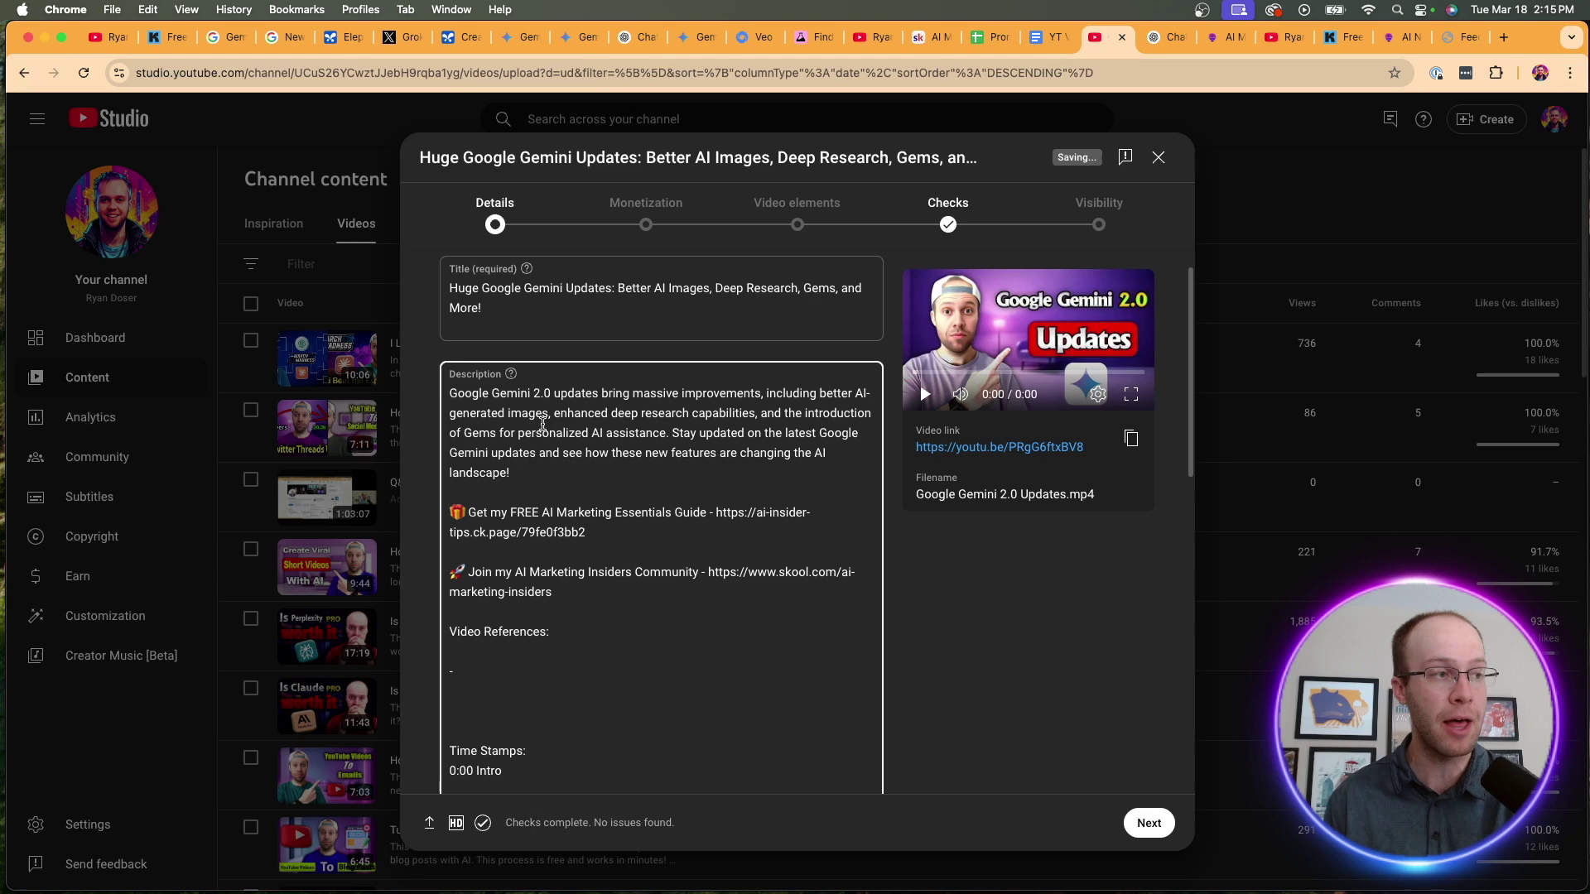
scroll(535, 427, "down", 2)
scroll(526, 430, "down", 2)
scroll(611, 561, "down", 2)
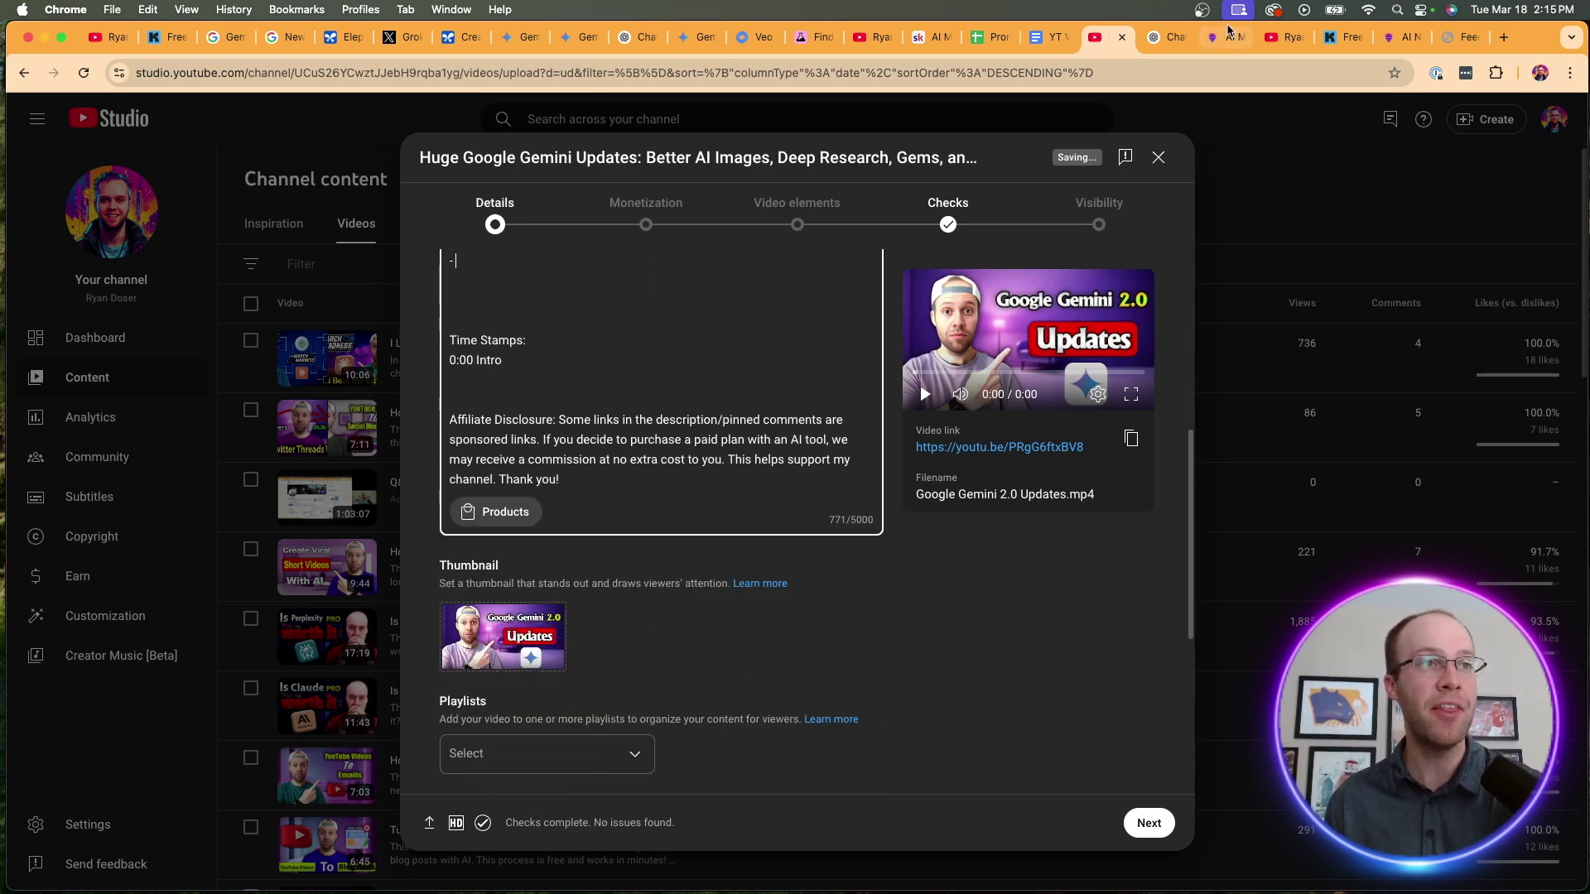
Copy the GPT's suggested YouTube tags and reveal the video's advanced settings.
left_click(1168, 36)
left_click_drag(704, 463, 592, 390)
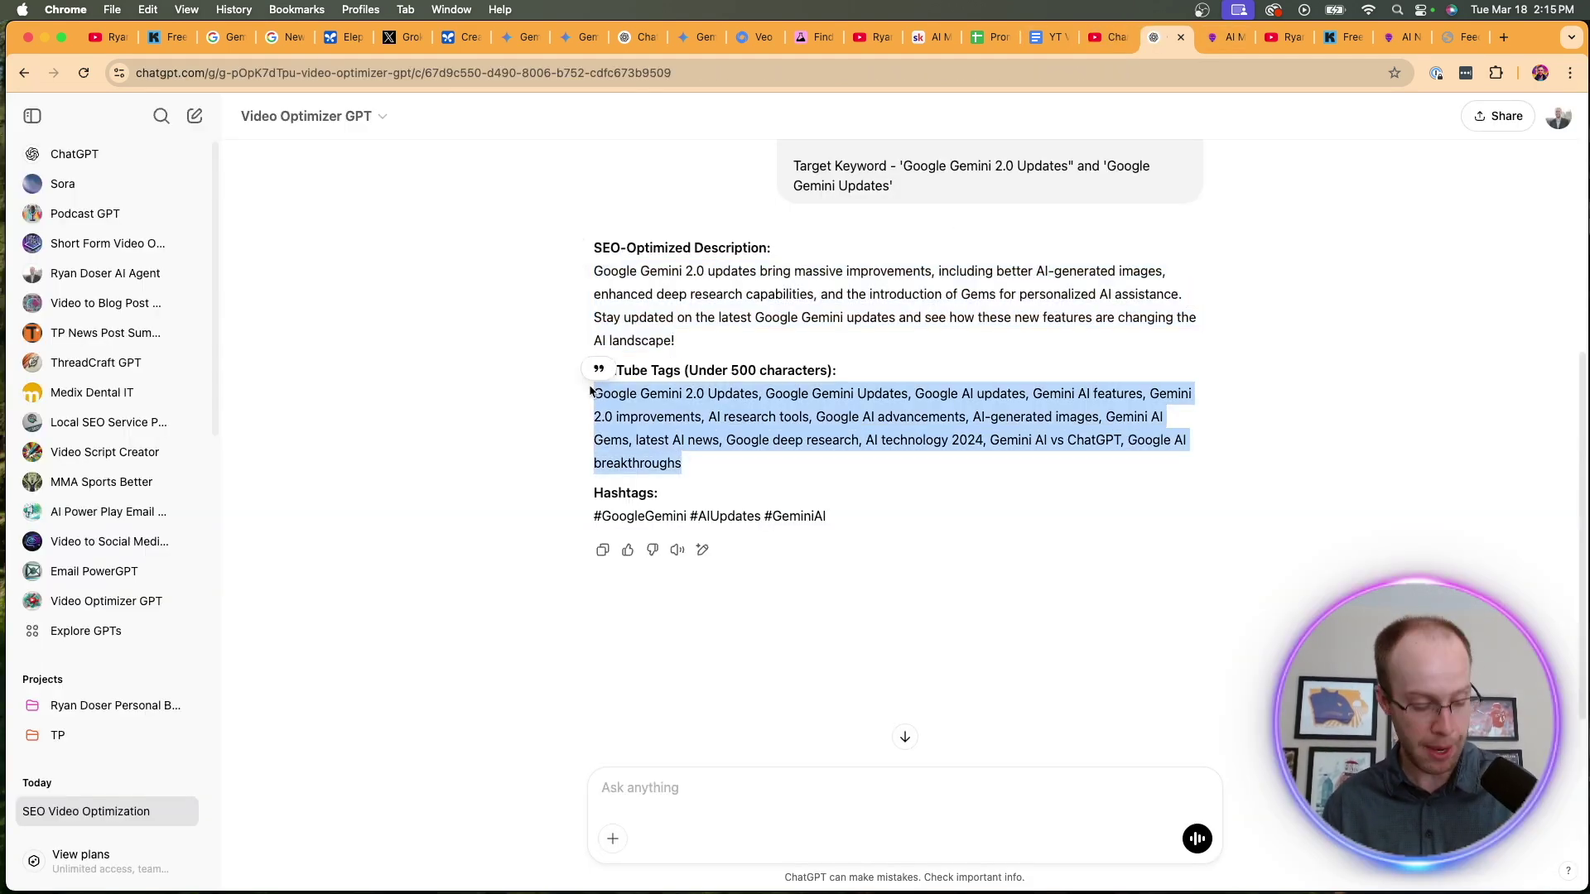
left_click(1105, 37)
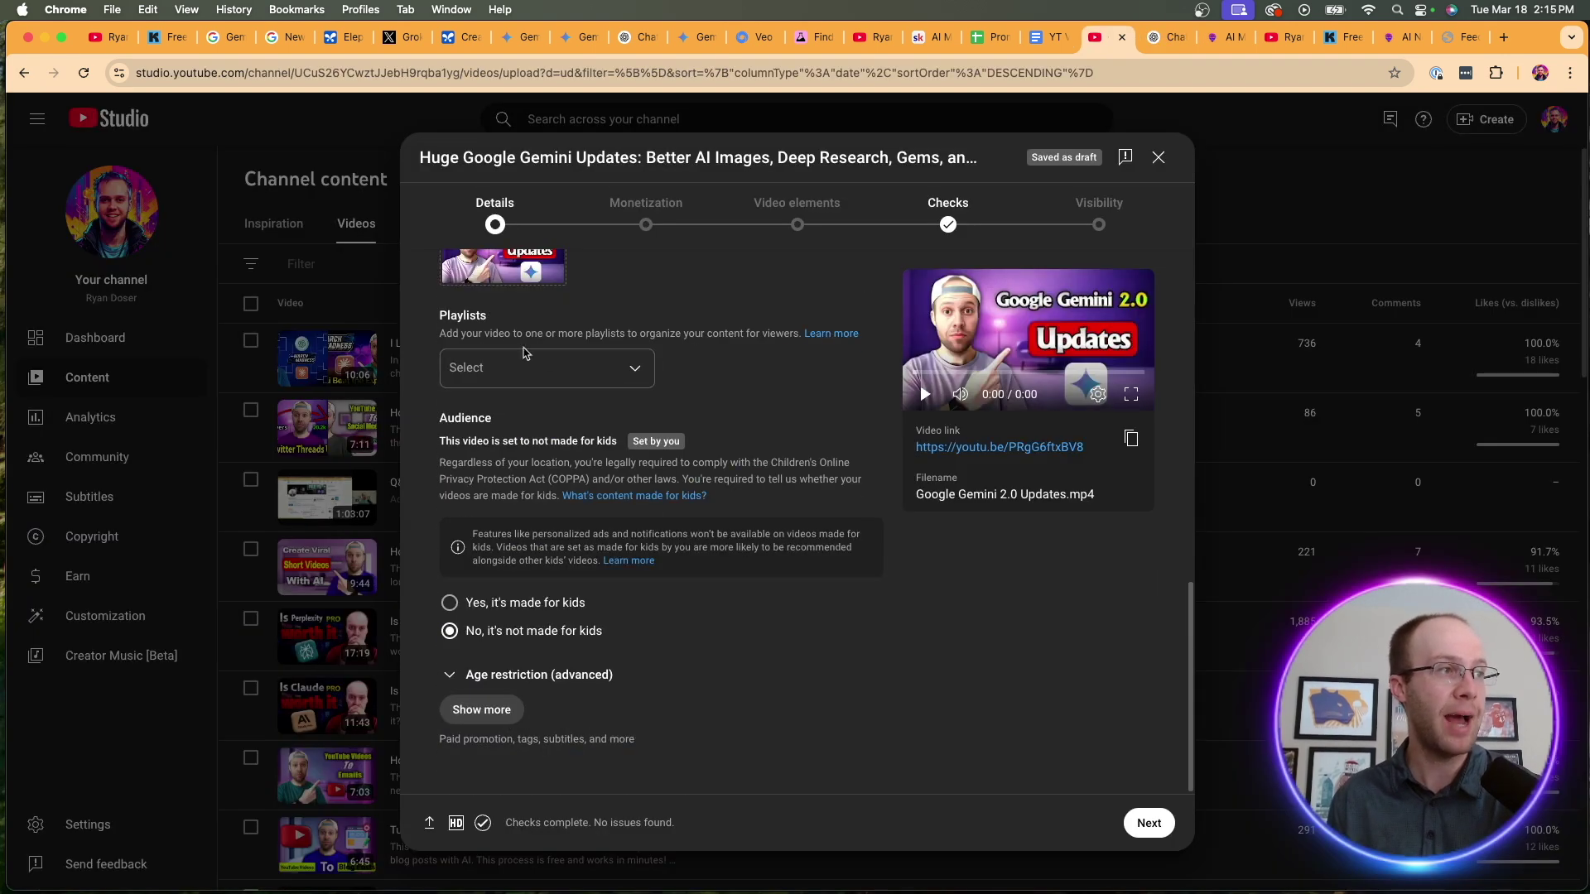
left_click(481, 710)
scroll(452, 447, "down", 7)
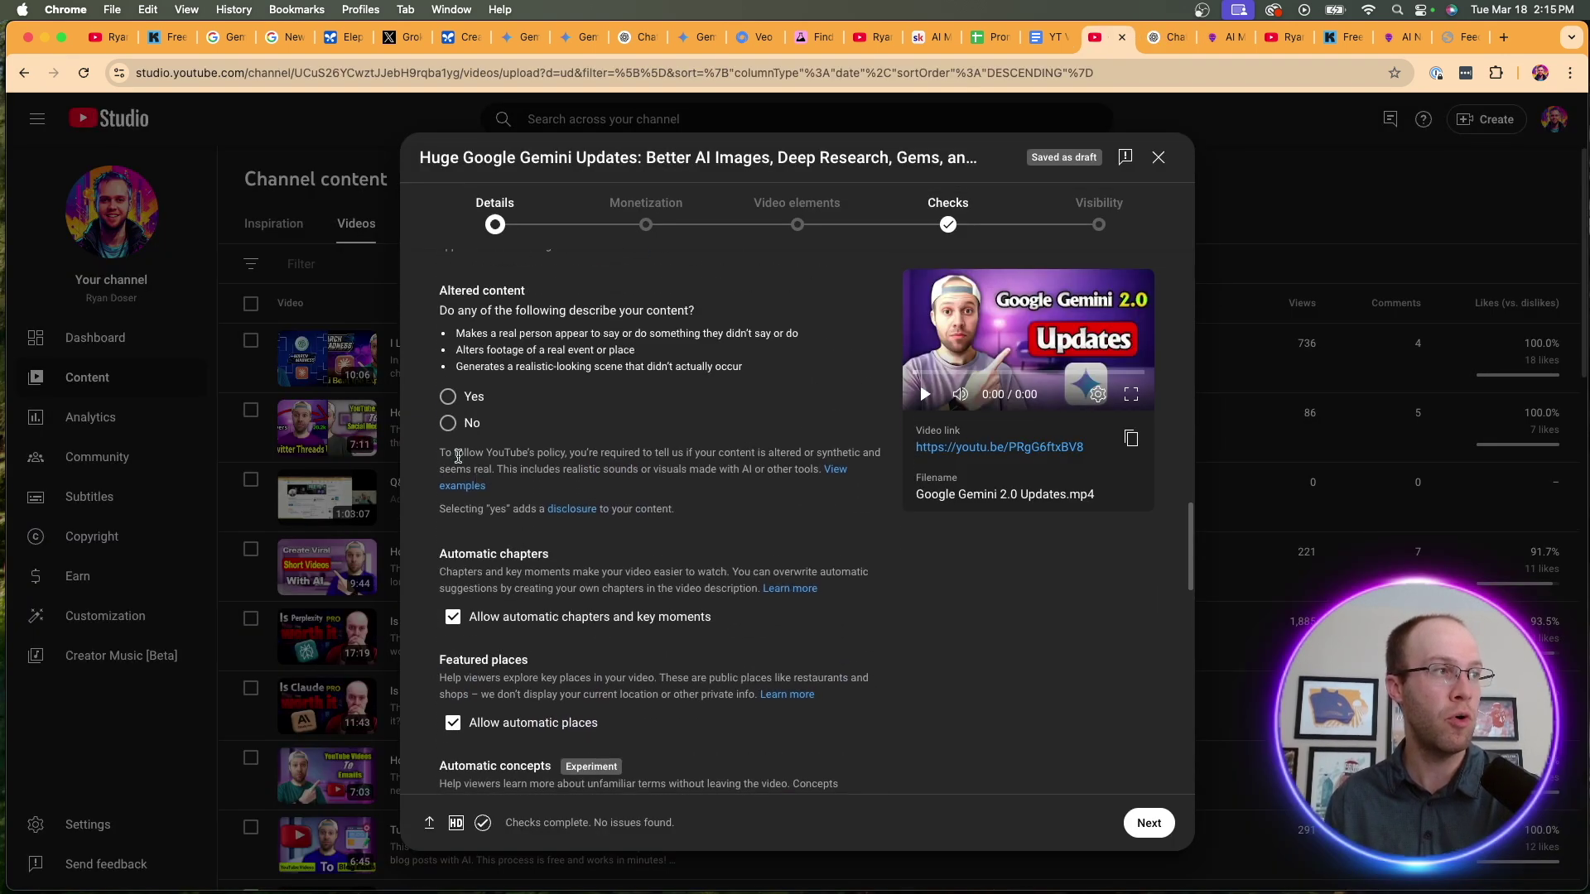
Mark the video as not altered content and paste the fourteen tags into Tags.
left_click(447, 430)
scroll(464, 464, "down", 6)
left_click(530, 483)
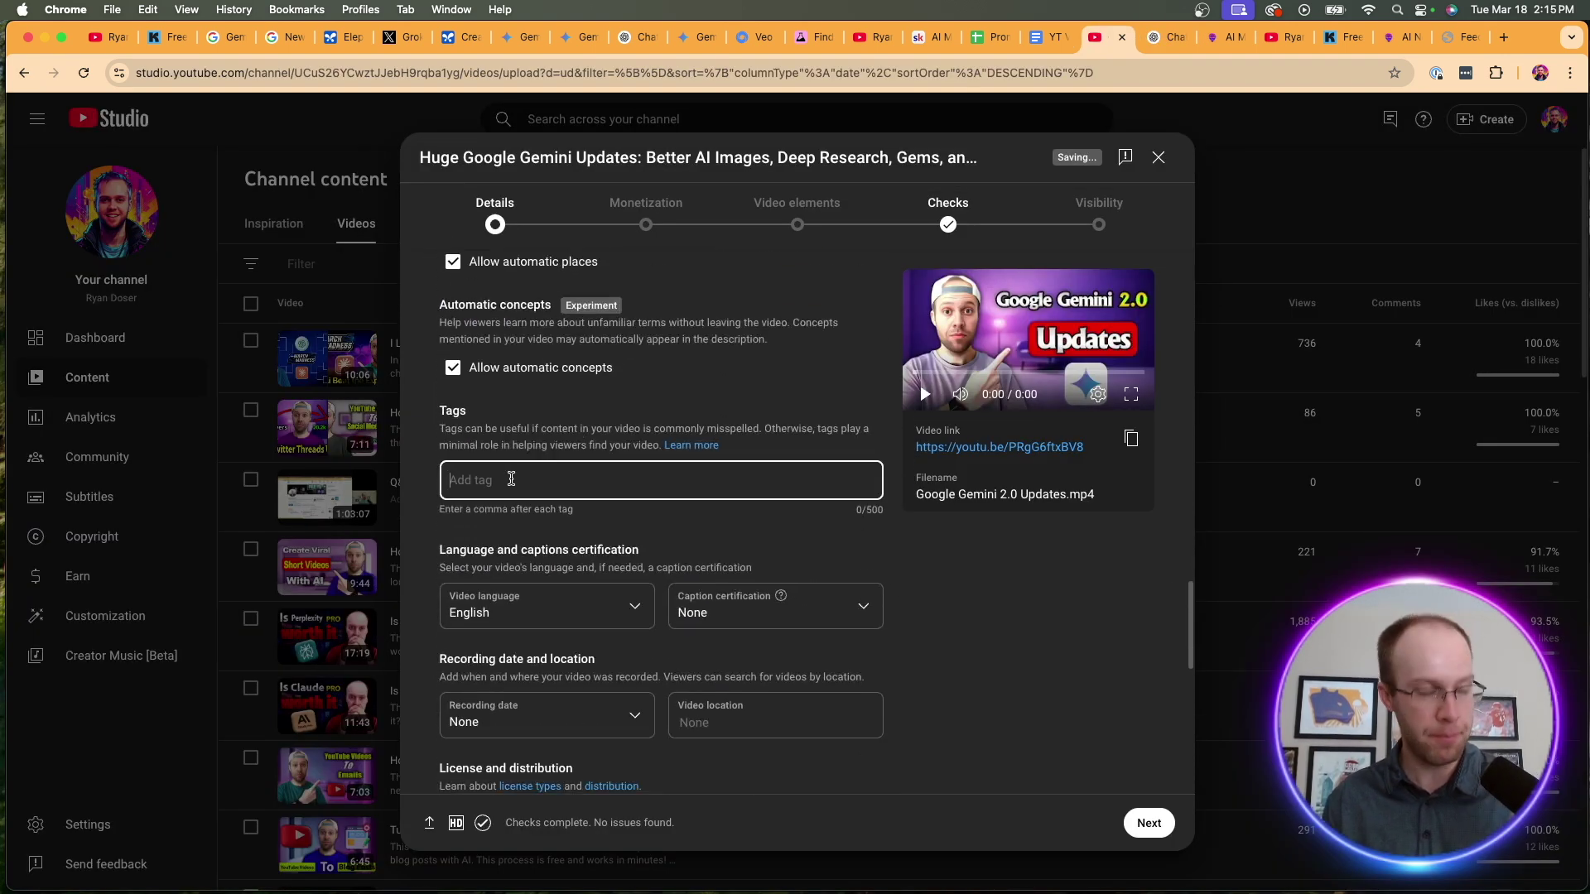
key("super+v")
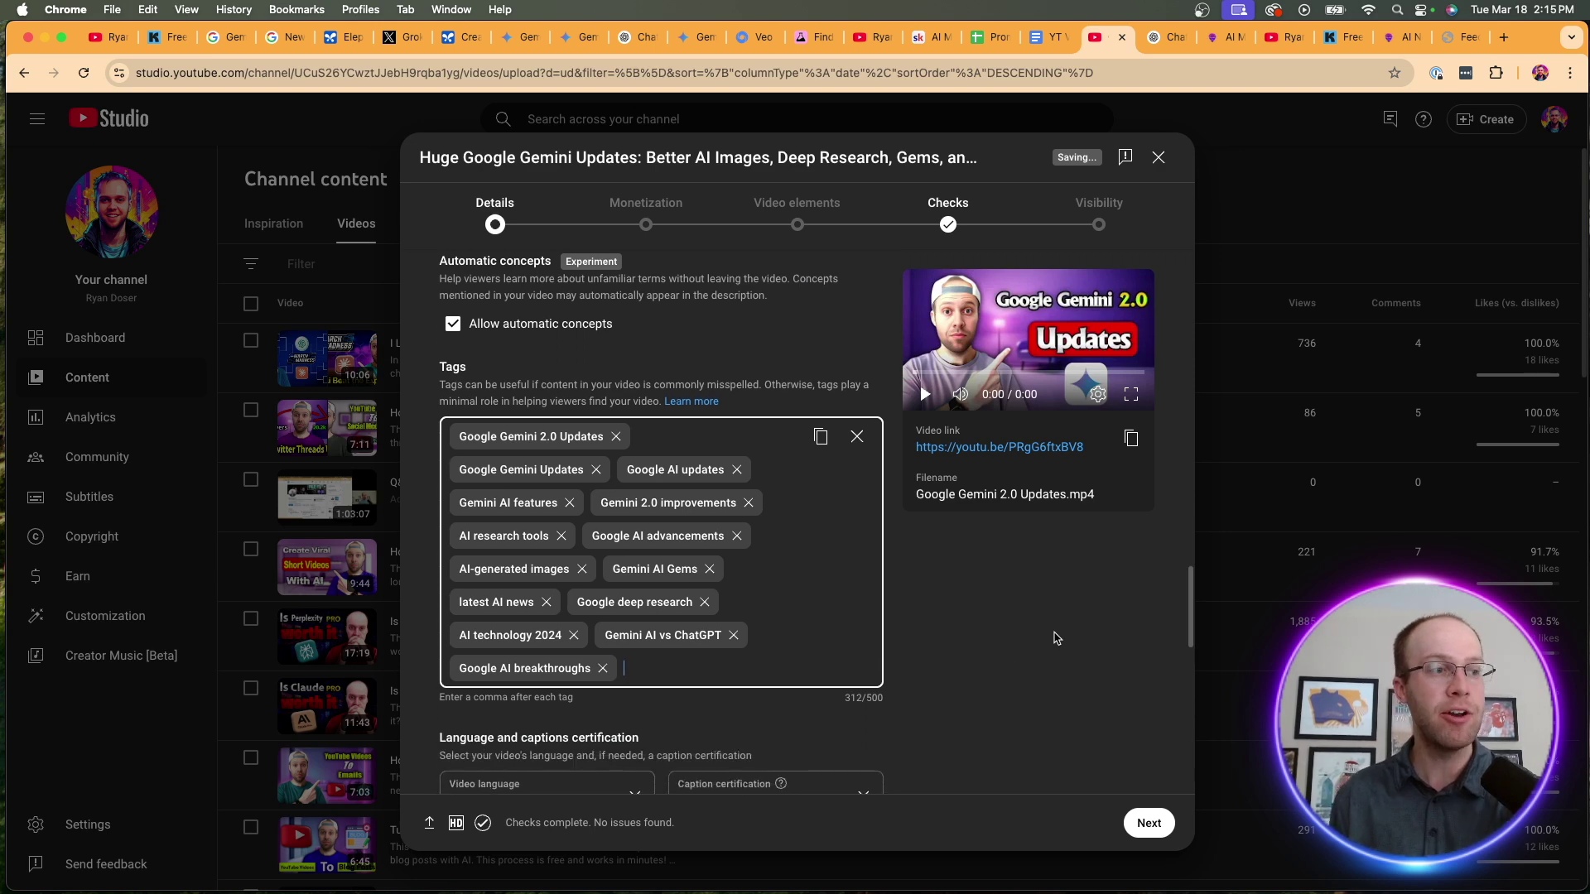
scroll(1054, 650, "down", 1)
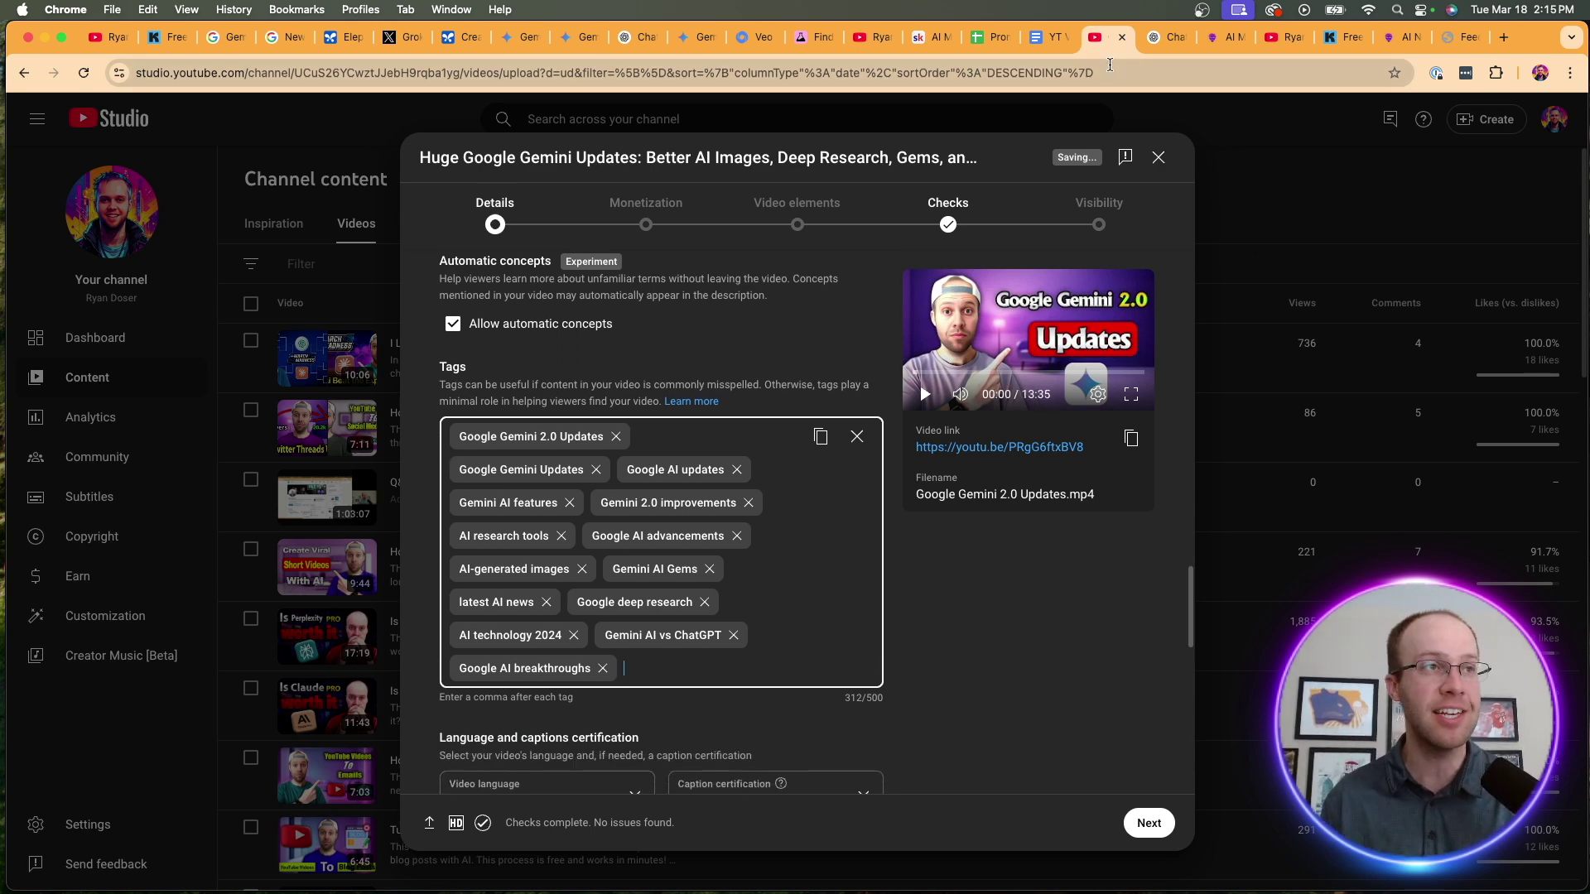
left_click(1150, 41)
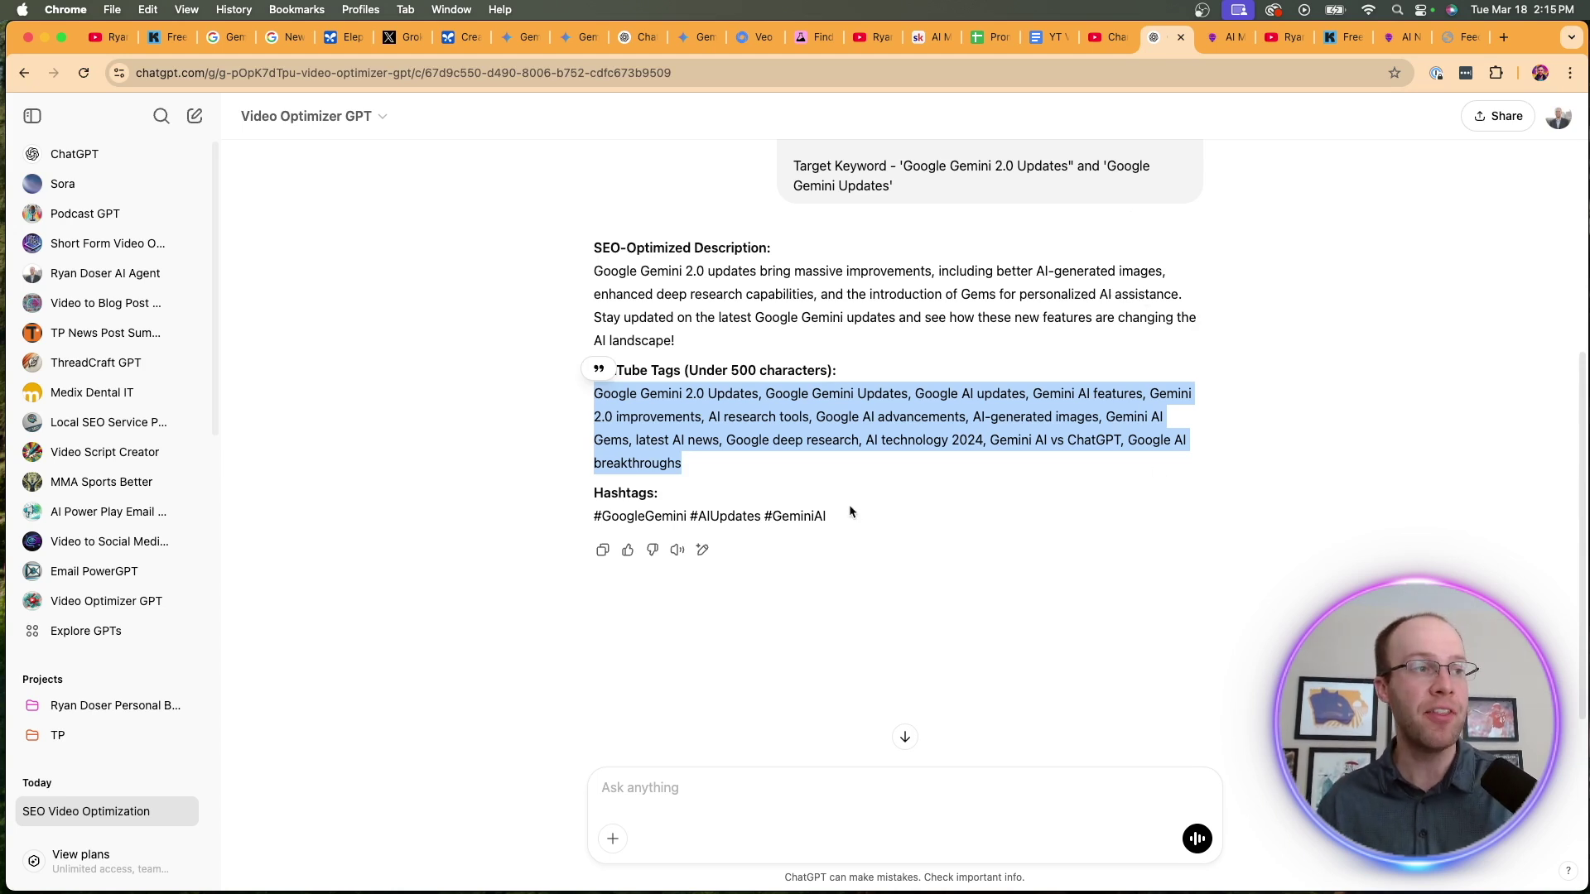
Add the hashtags #GoogleGemini #AIUpdates #GeminiAI on the blank line under Video References.
left_click_drag(828, 515, 590, 515)
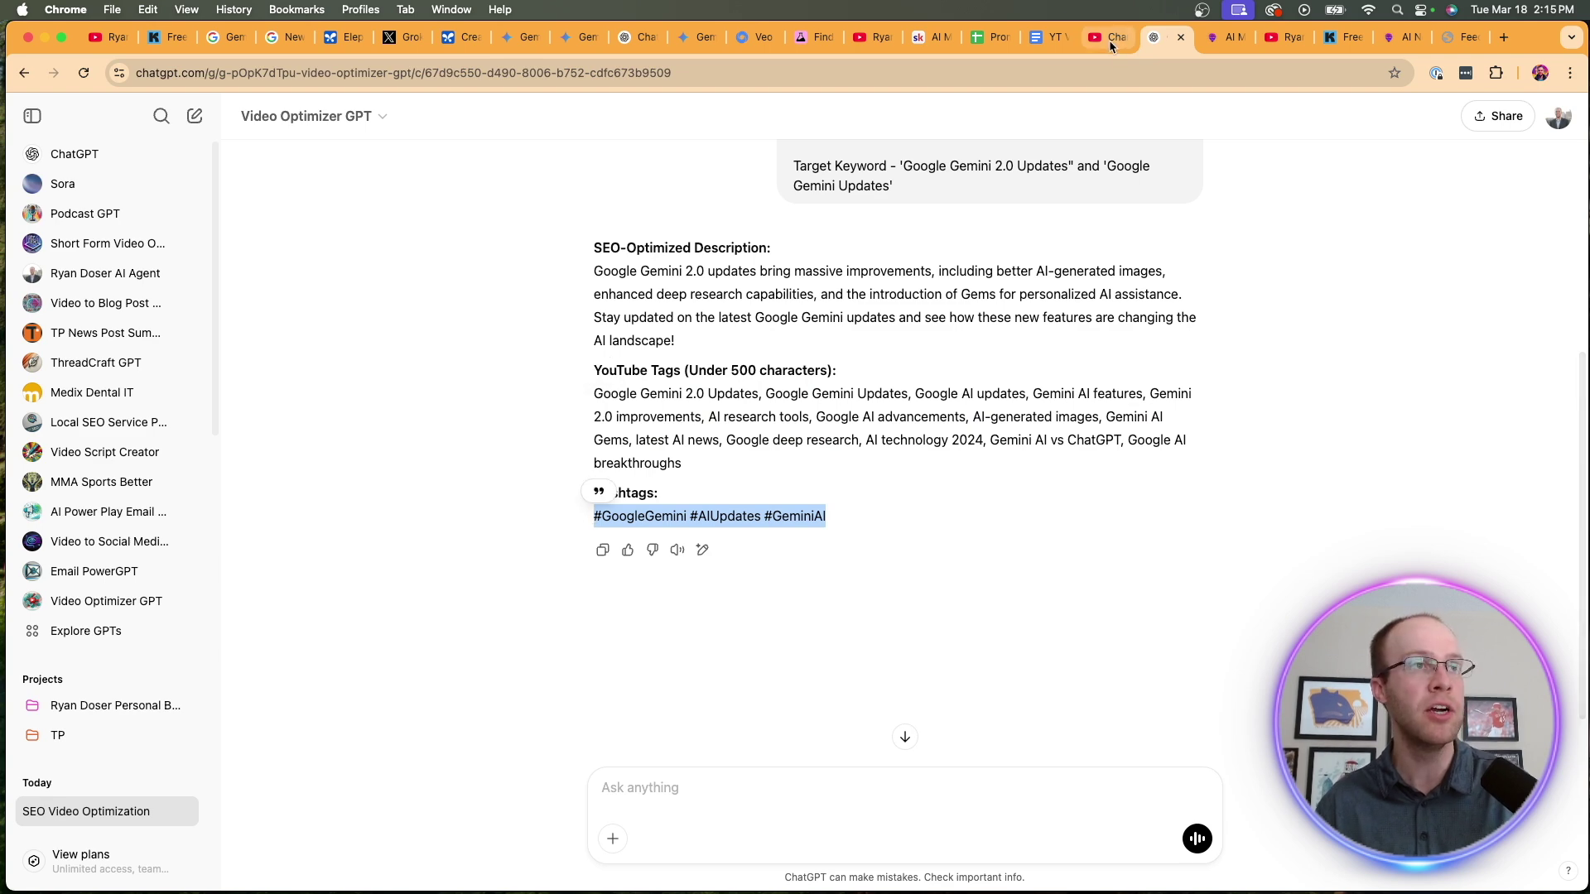
left_click(1110, 39)
scroll(627, 629, "up", 5)
scroll(627, 629, "up", 5)
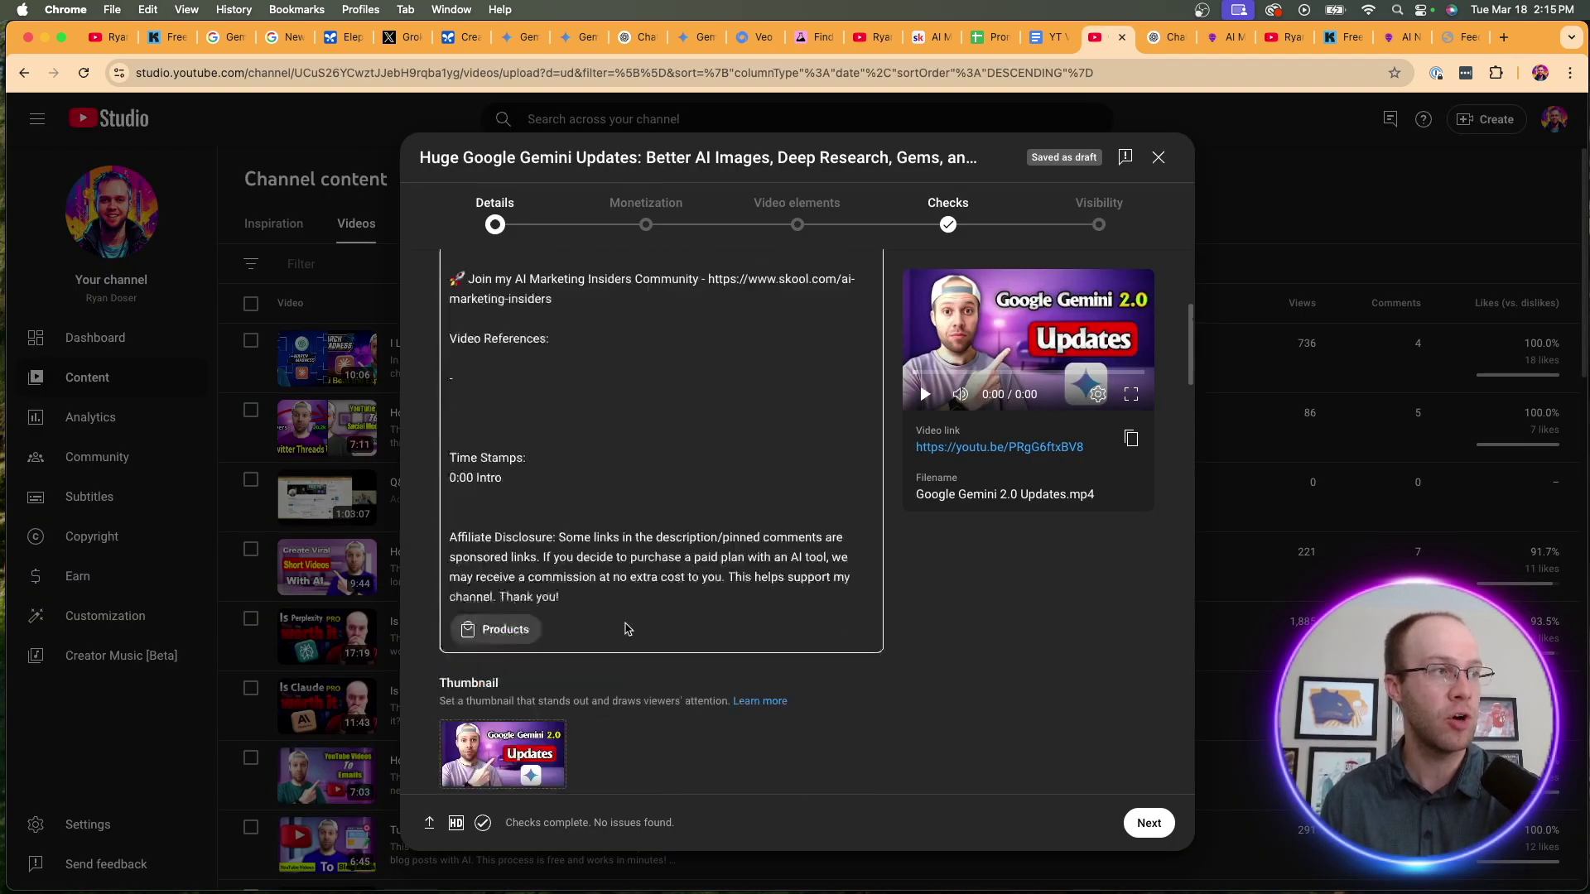
scroll(627, 629, "up", 5)
scroll(579, 638, "down", 5)
scroll(568, 596, "up", 1)
left_click(510, 442)
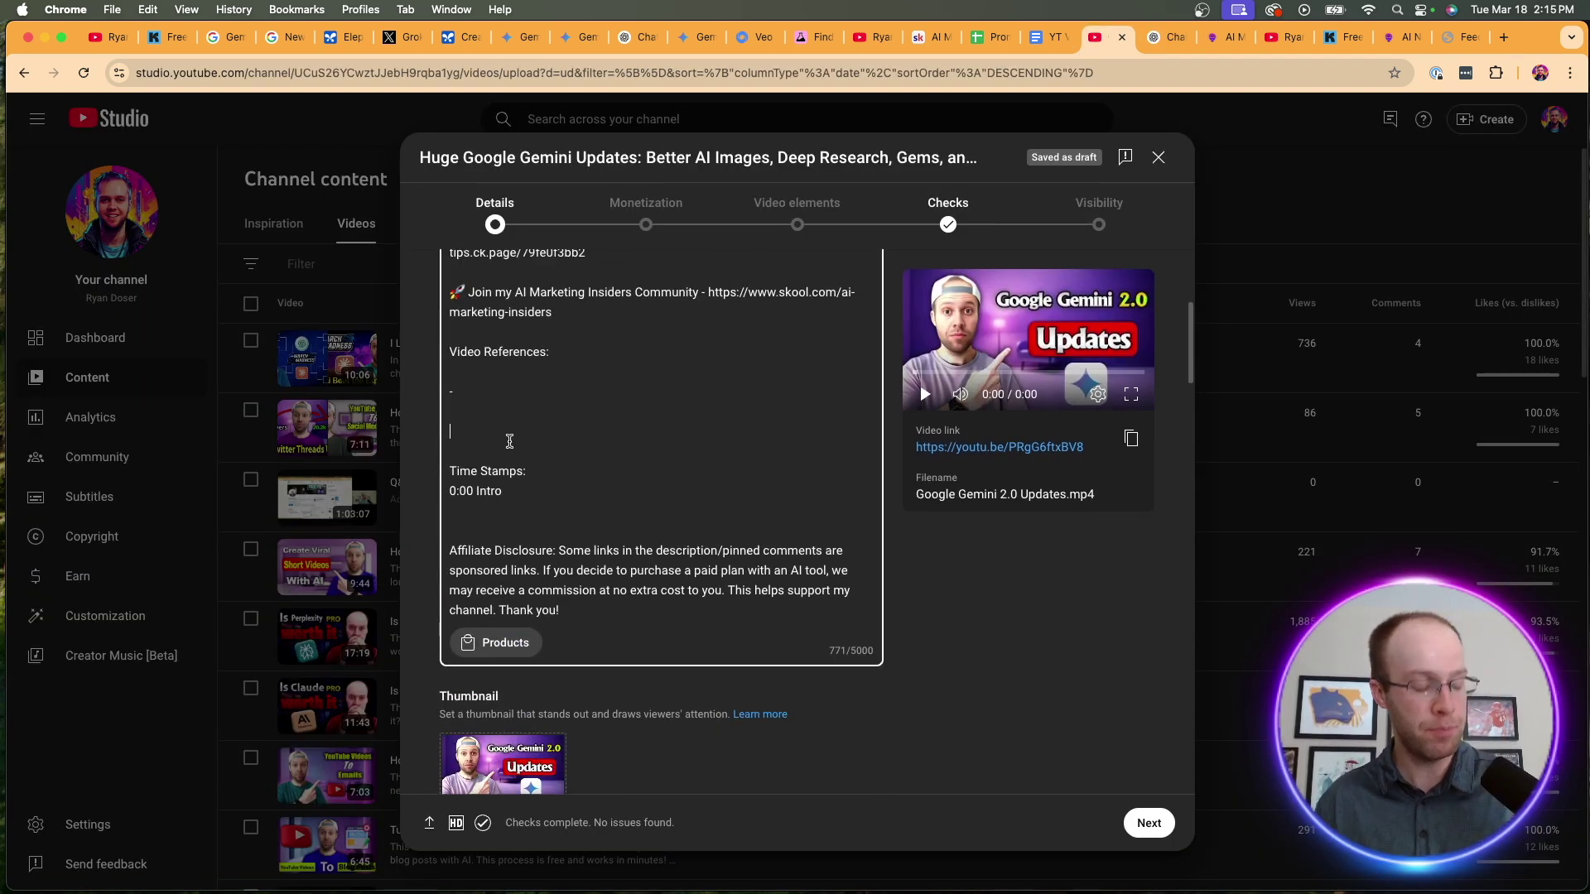
type("#GoogleGemini #AIUpdates #GeminiAI")
left_click(528, 510)
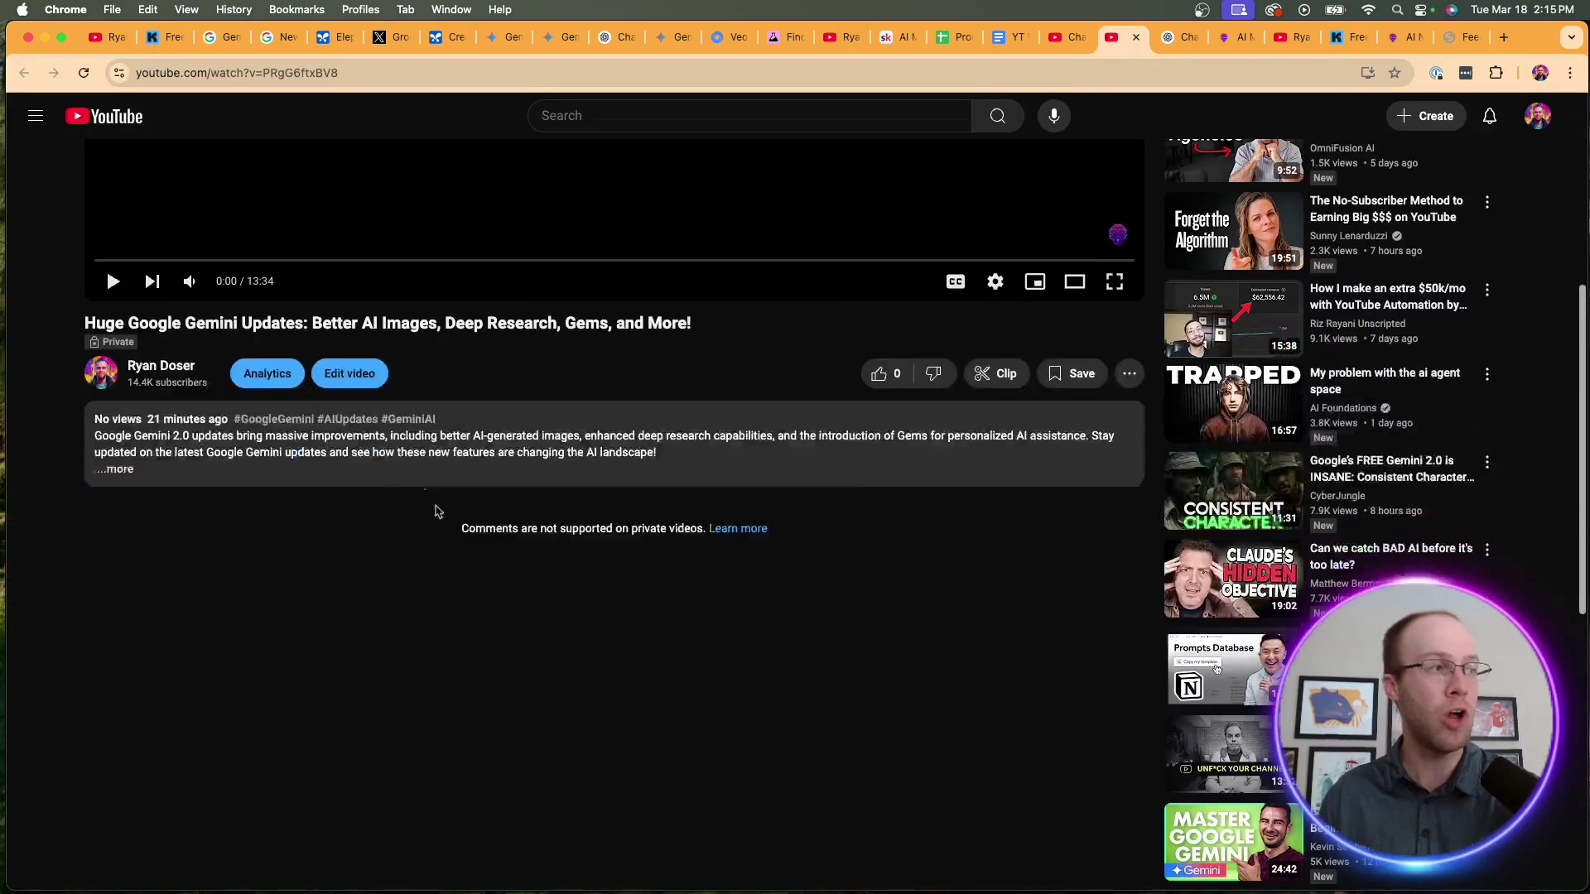
Expand the Gemini video's description, show its transcript, and select the whole transcript text.
left_click(187, 481)
scroll(290, 453, "down", 3)
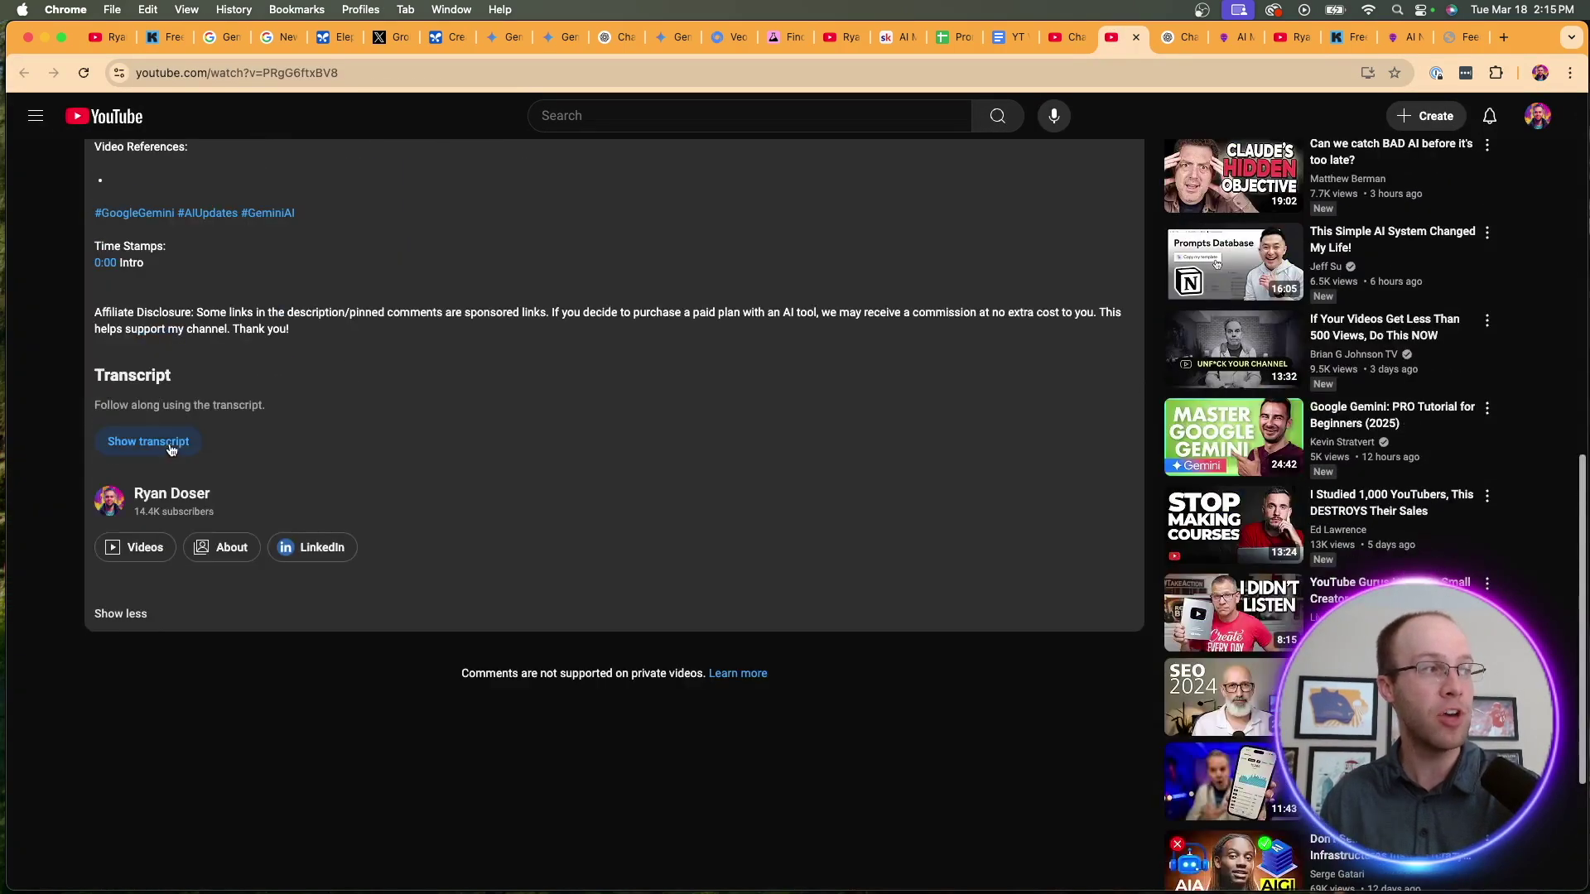
scroll(663, 451, "up", 7)
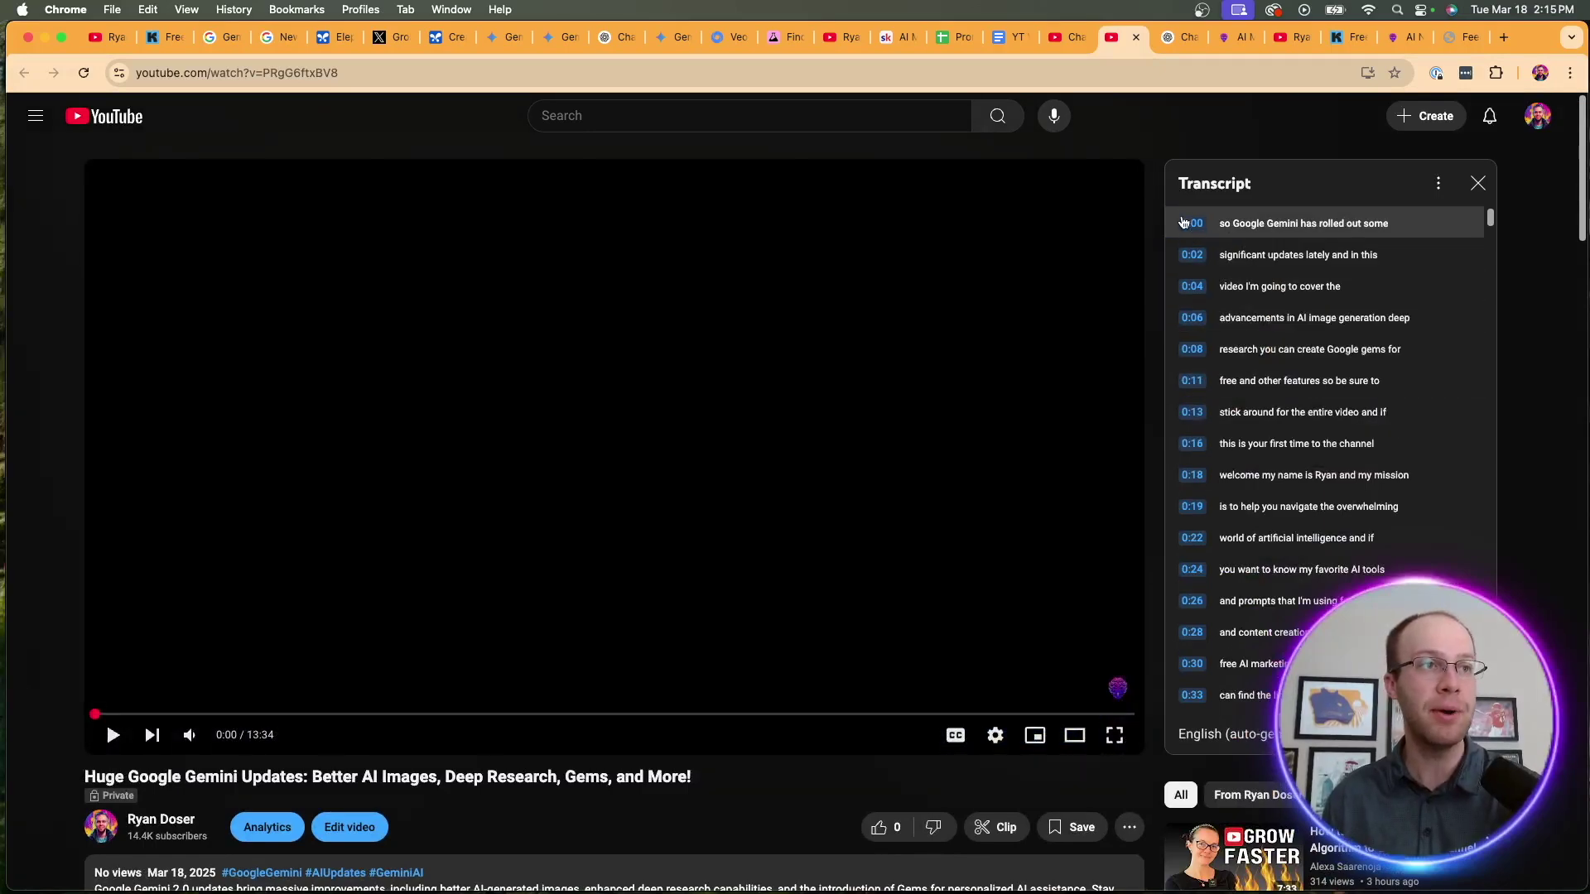
mouse_move(1182, 222)
left_mouse_down()
mouse_move(1347, 505)
mouse_move(1250, 712)
left_mouse_up()
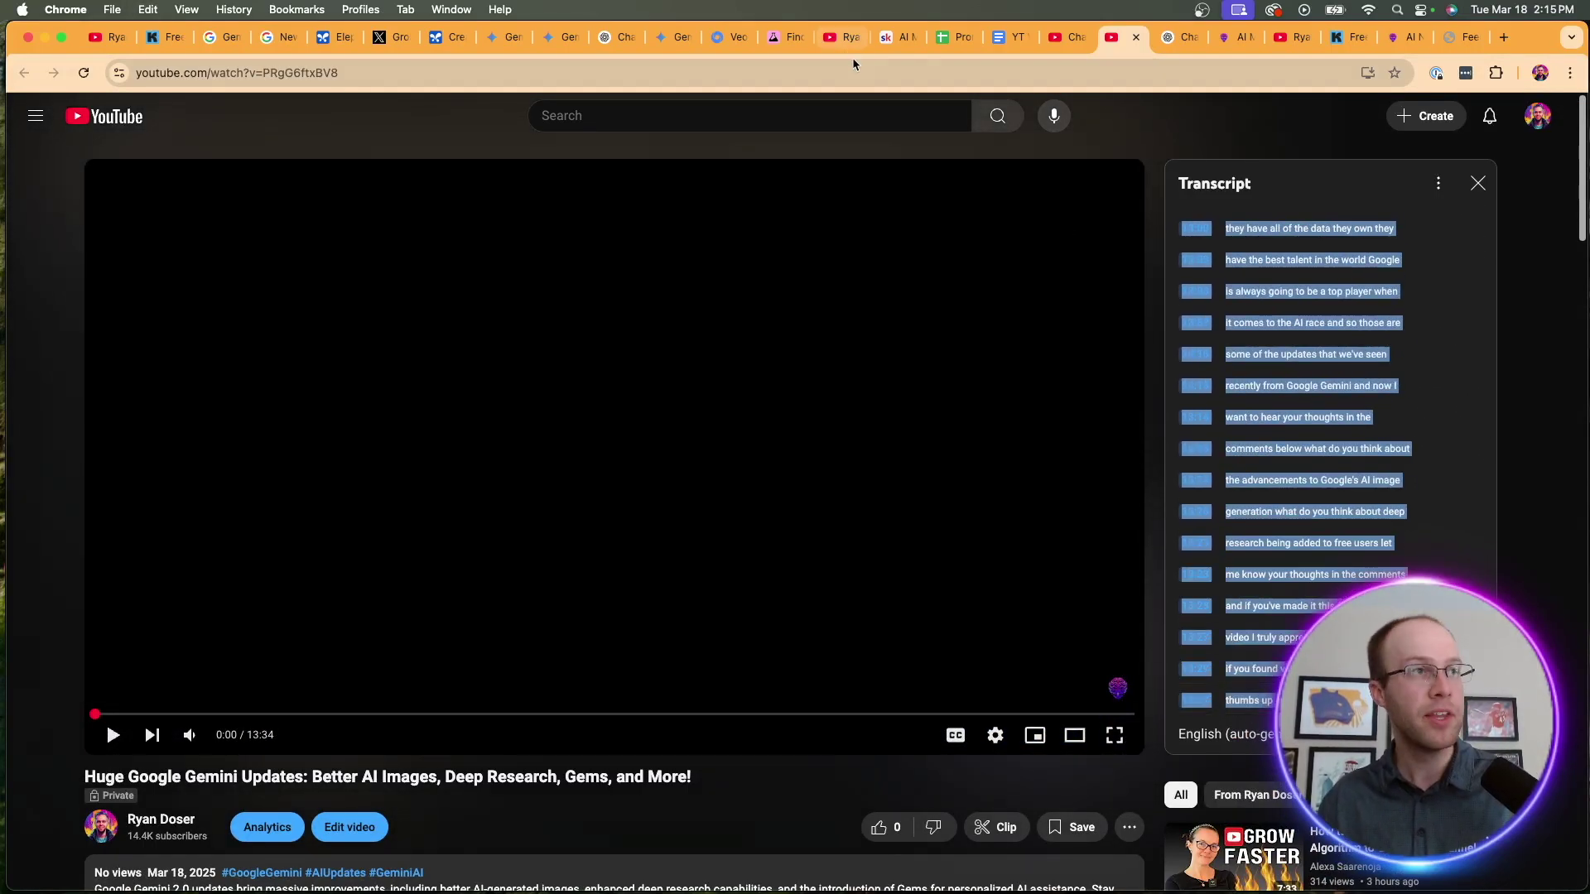
Have the Video Optimizer GPT generate six optimized timestamps from the pasted transcript, then copy them.
left_click(1168, 36)
left_click(721, 790)
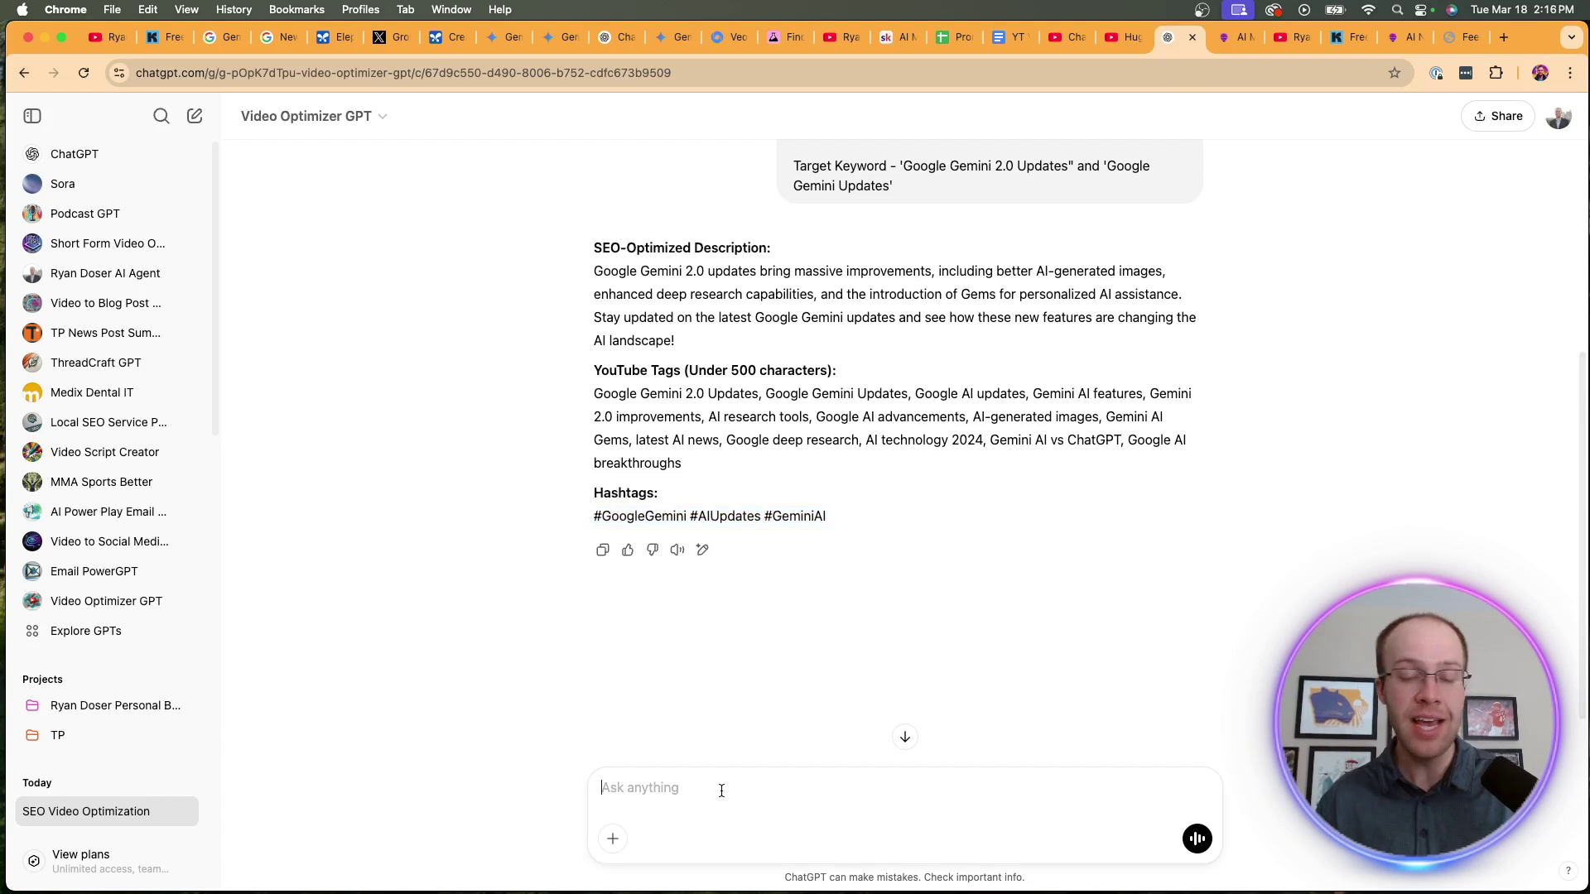
type("When")
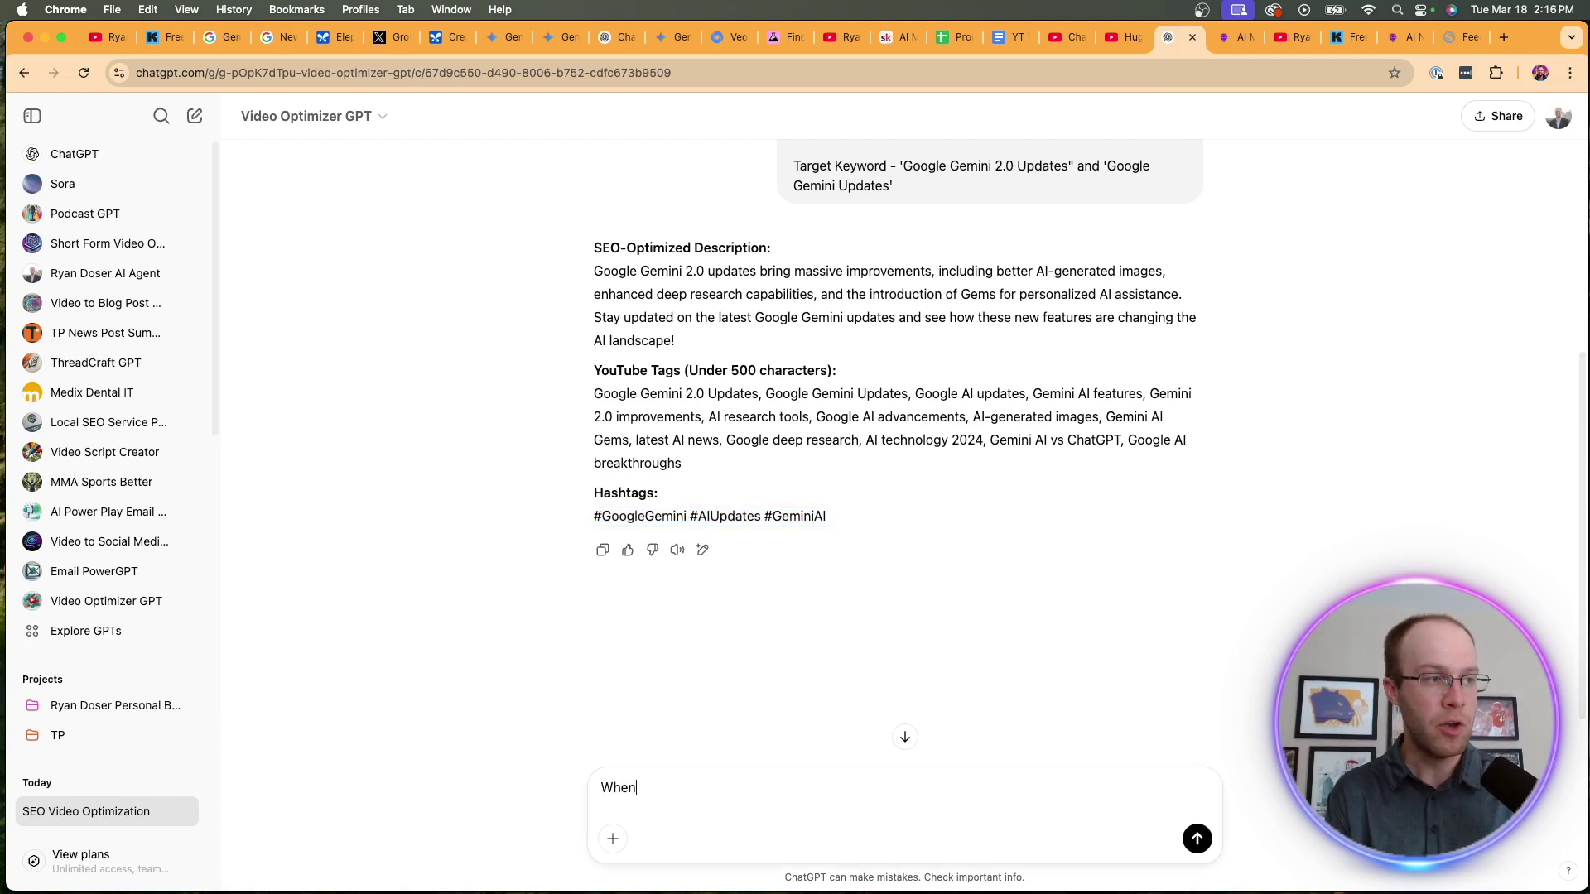
type("anscript, come up with")
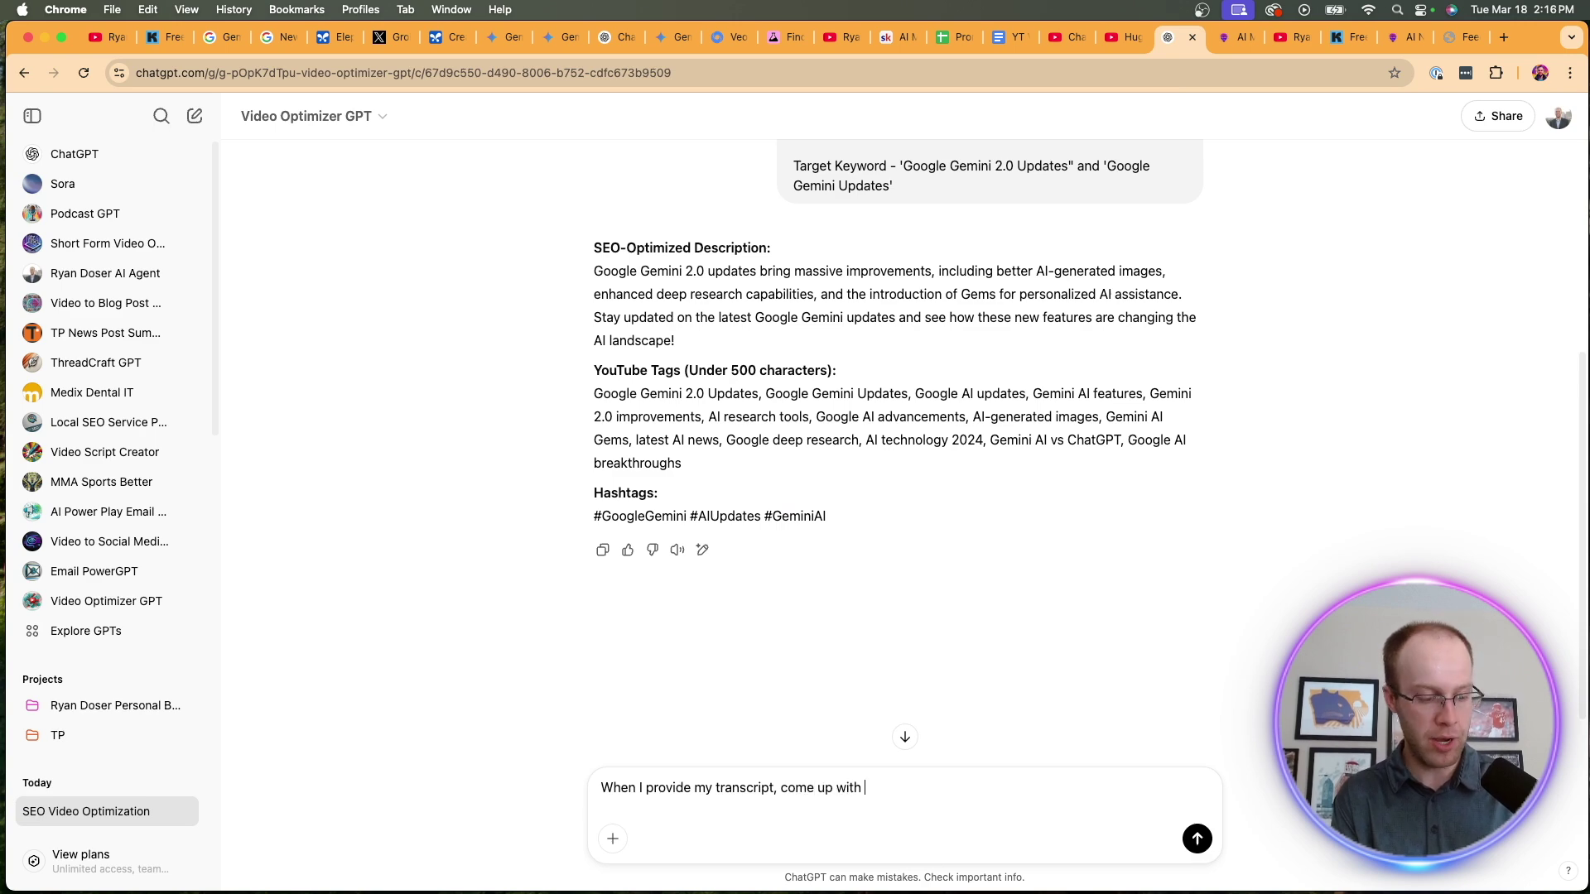
type(" optimized timestamps:")
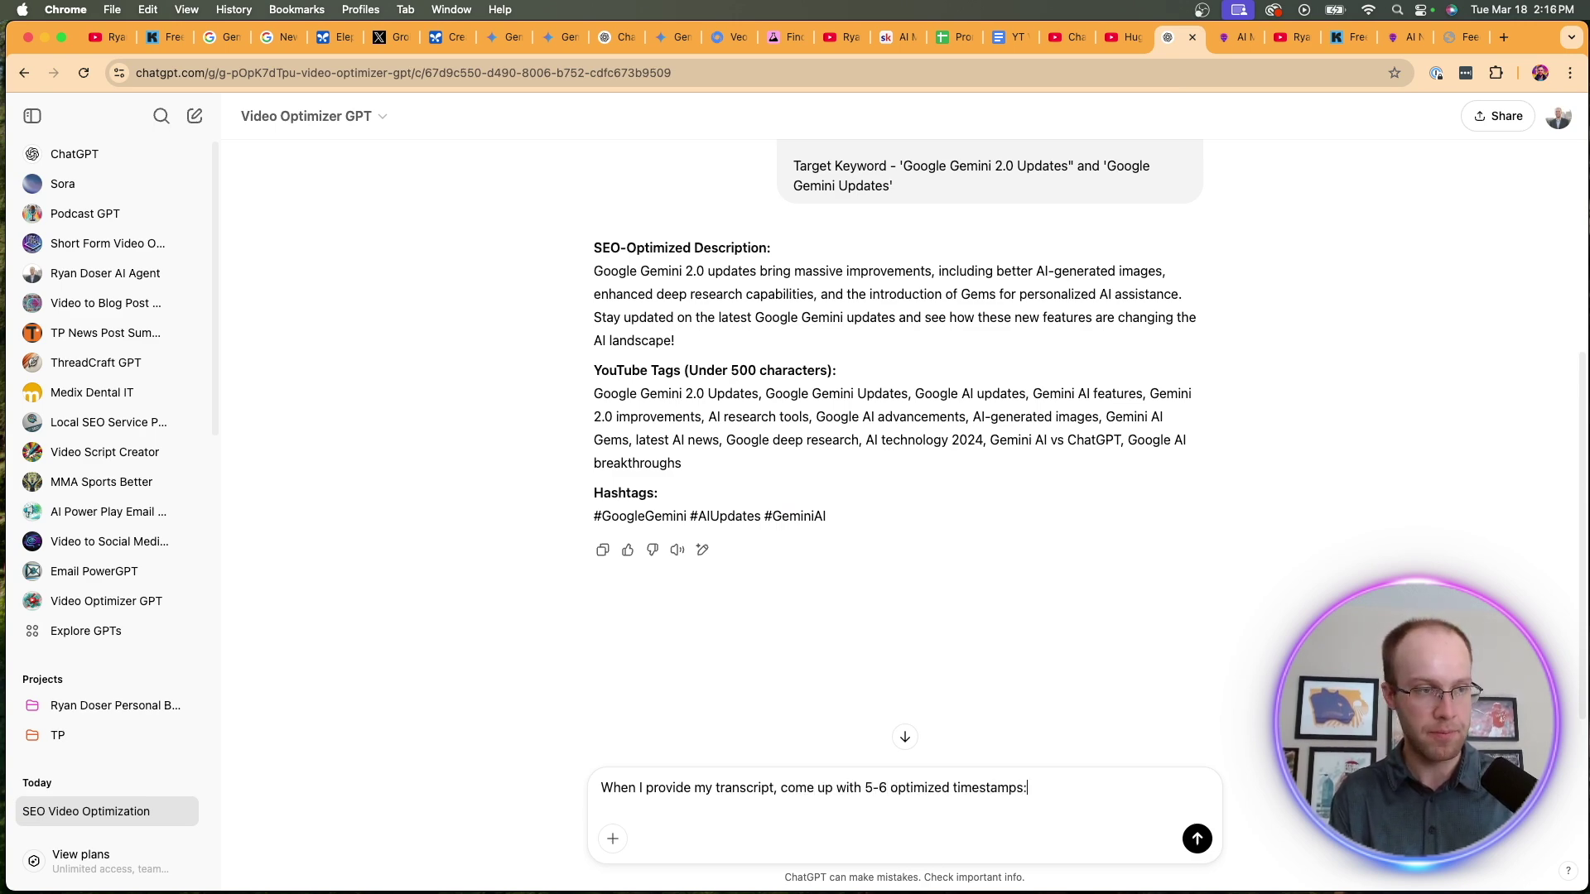
key("super+v")
key("Return")
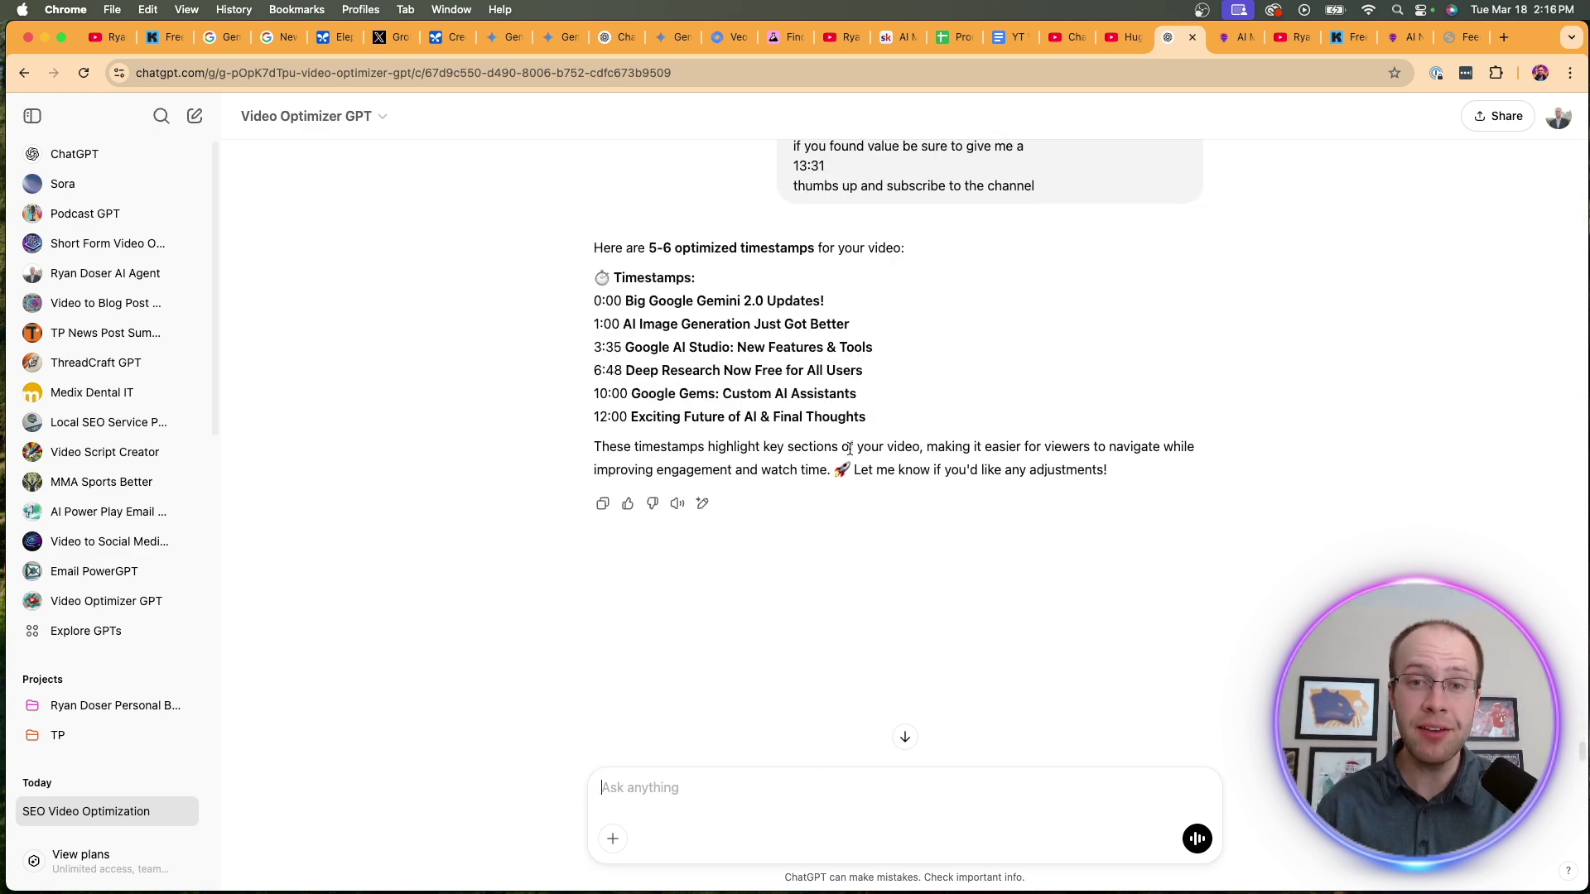
left_click_drag(866, 418, 593, 300)
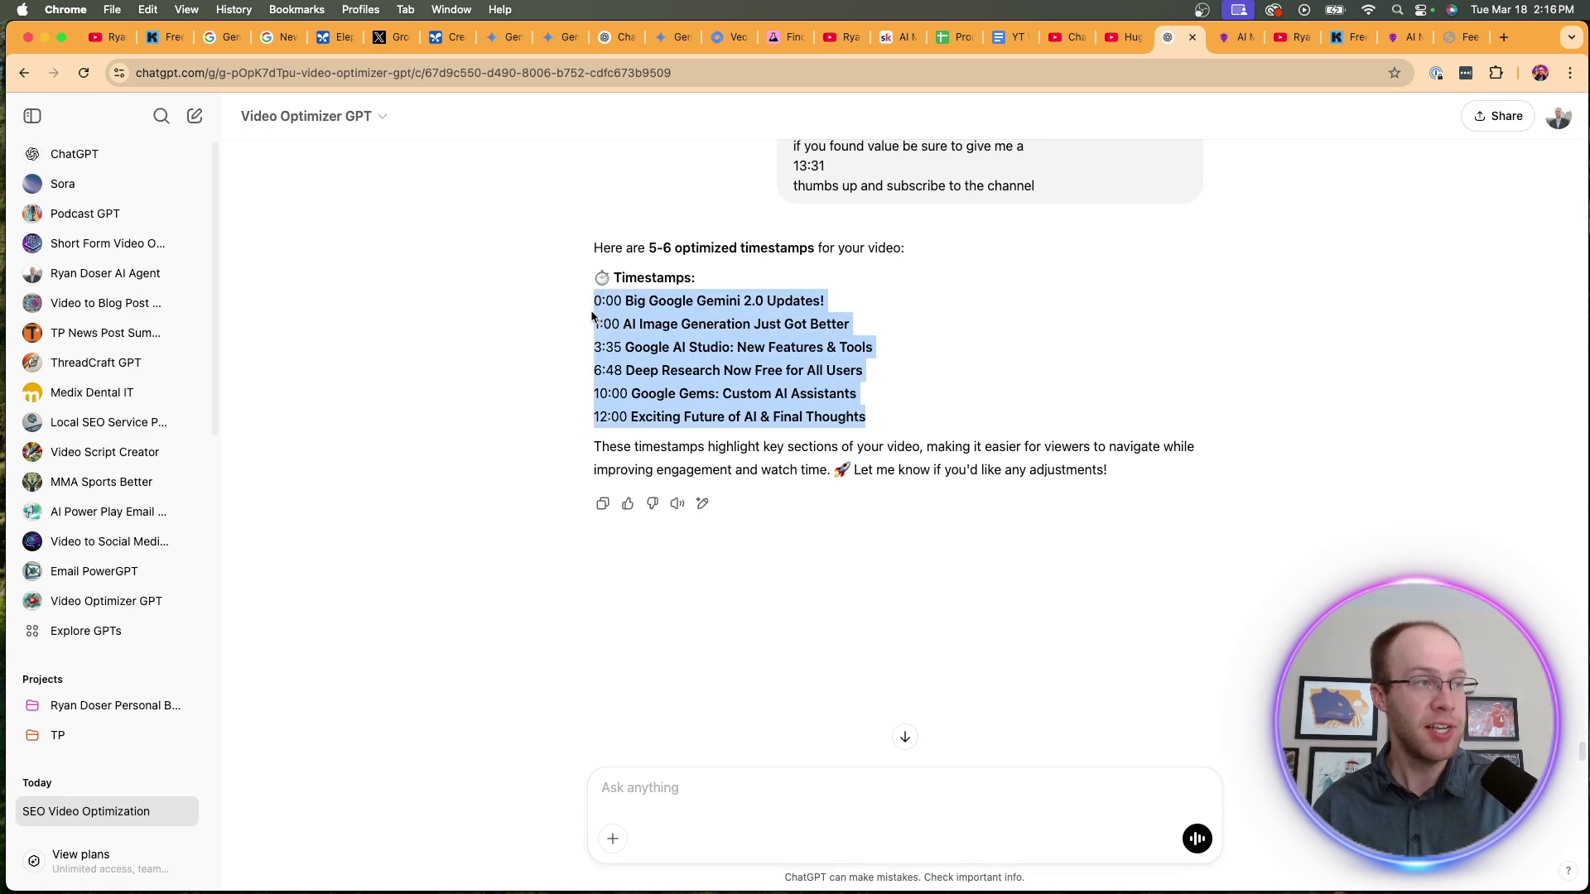
key("super+c")
Paste the generated timestamps below '0:00 Intro' in the Studio description.
left_click(1118, 36)
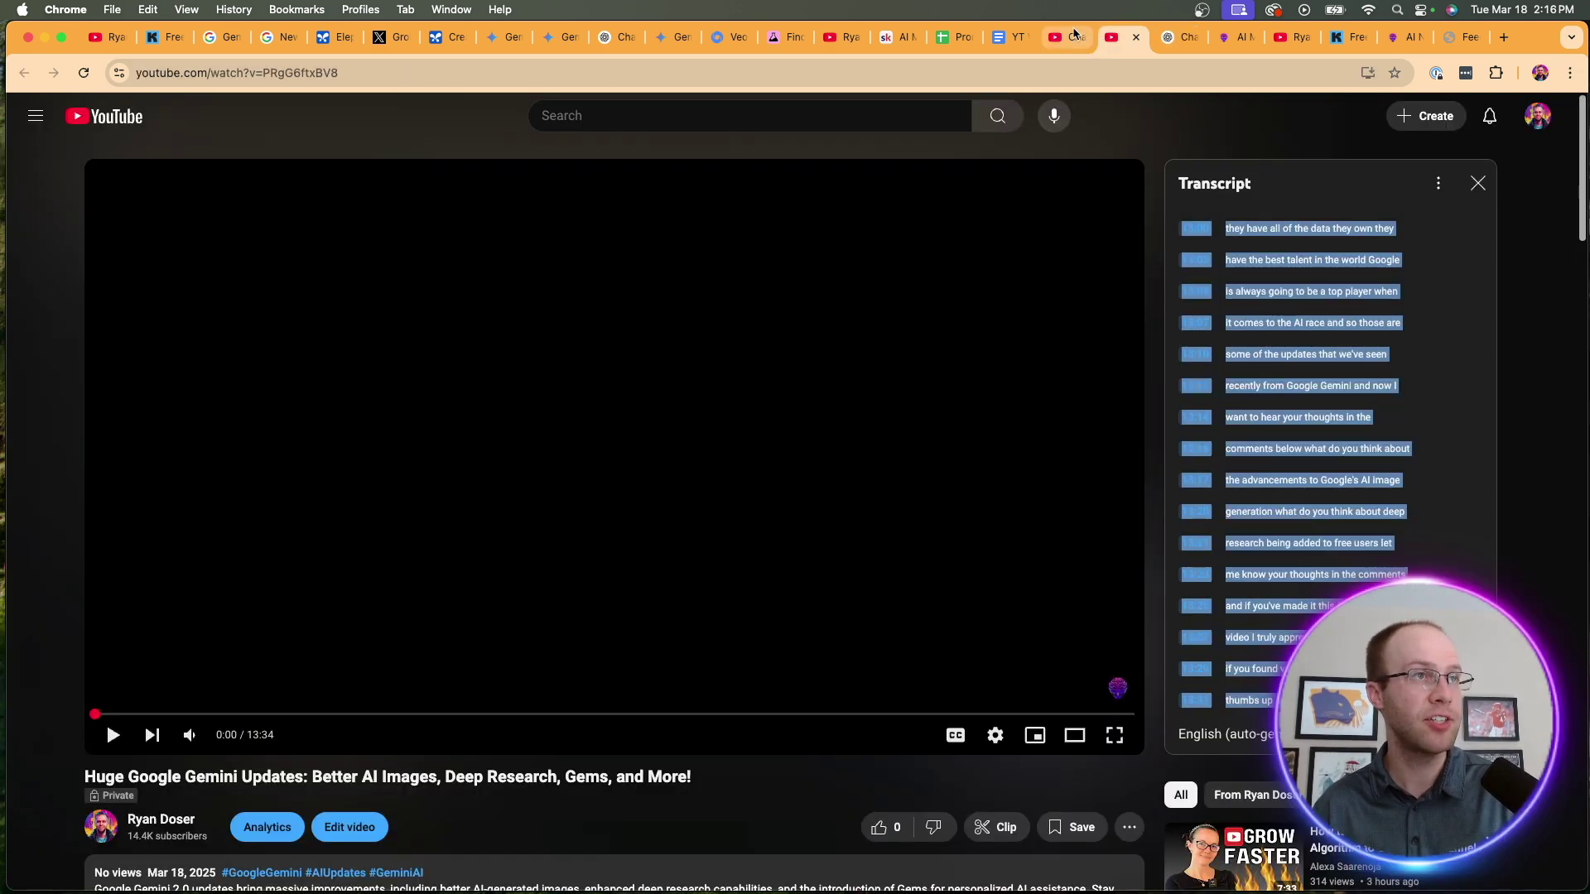
left_click(1068, 37)
left_click(512, 507)
key("super+v")
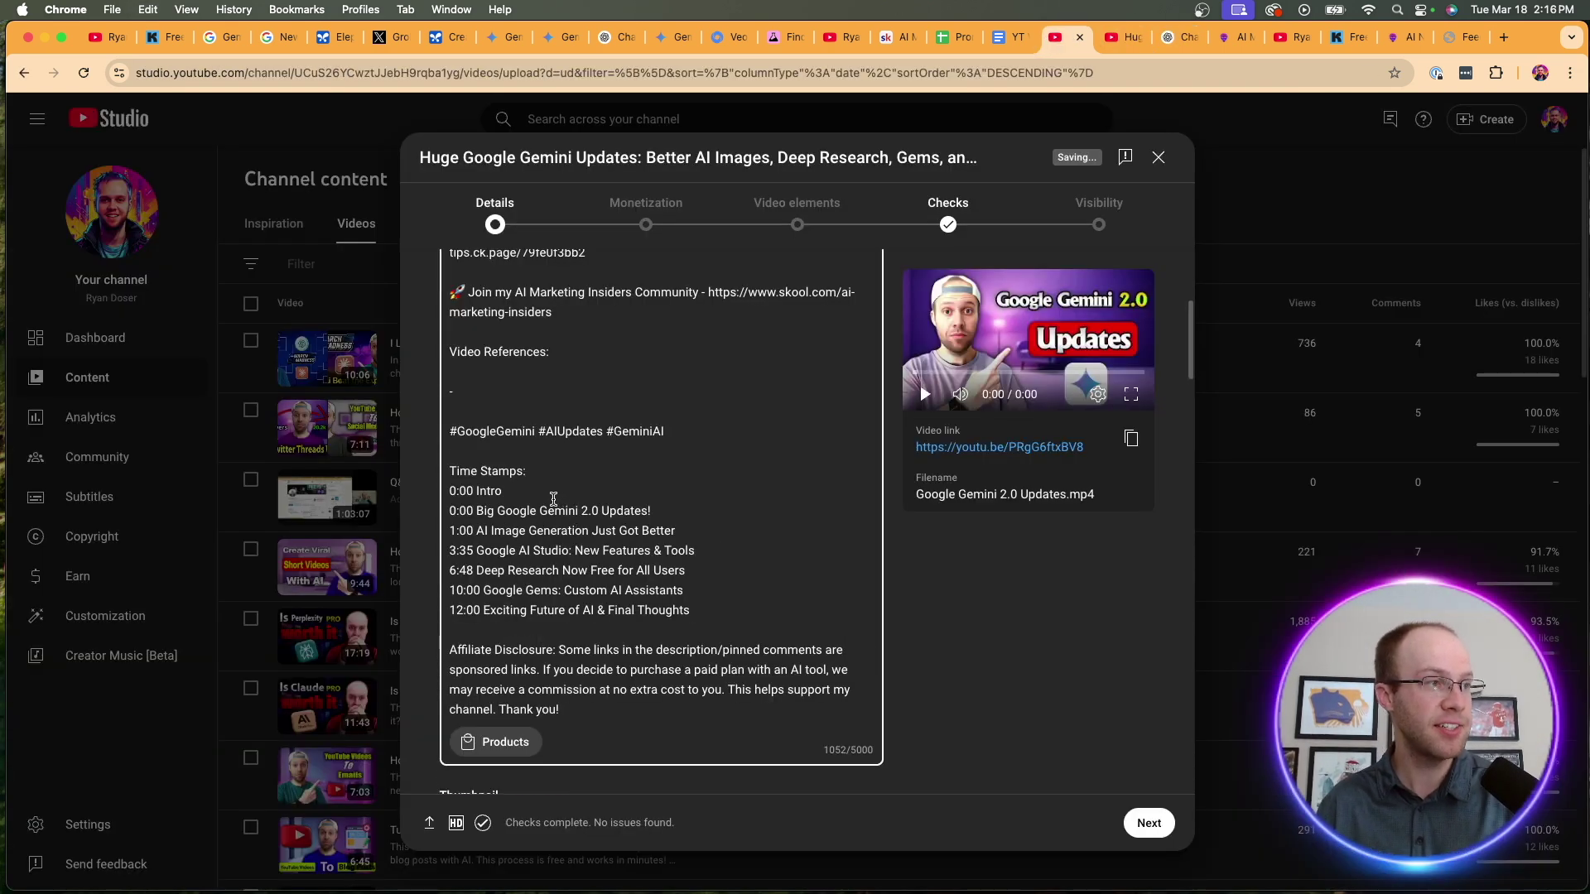
Delete the duplicate '0:00 Big Google Gemini 2.0 Updates!' line from the description.
left_click_drag(675, 510, 497, 253)
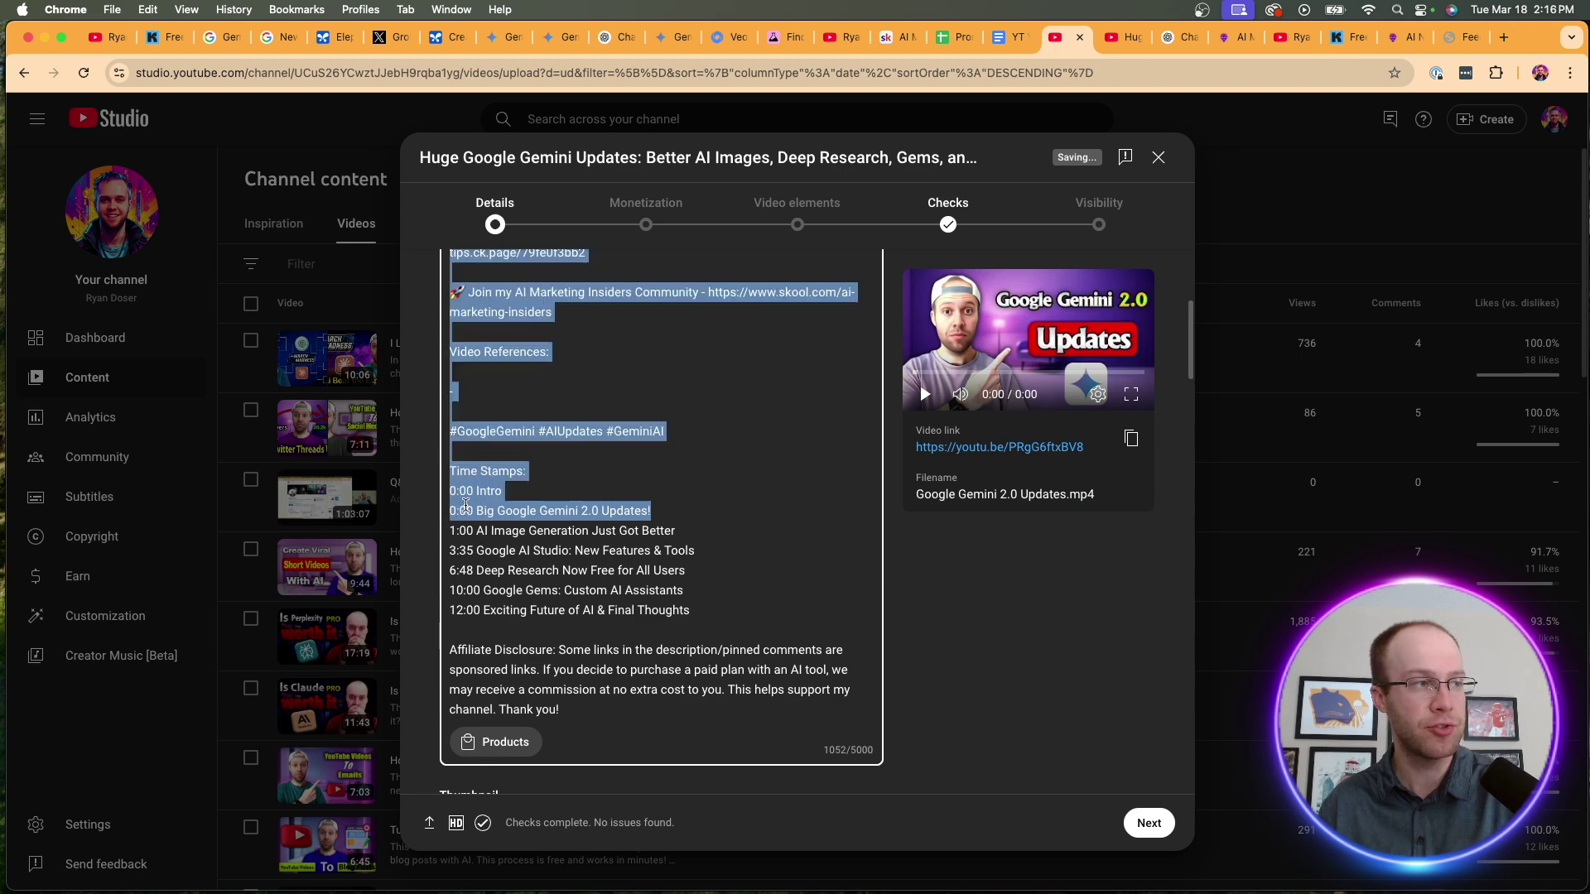
left_click(626, 511)
left_click_drag(663, 511, 462, 511)
key("BackSpace")
key("BackSpace")
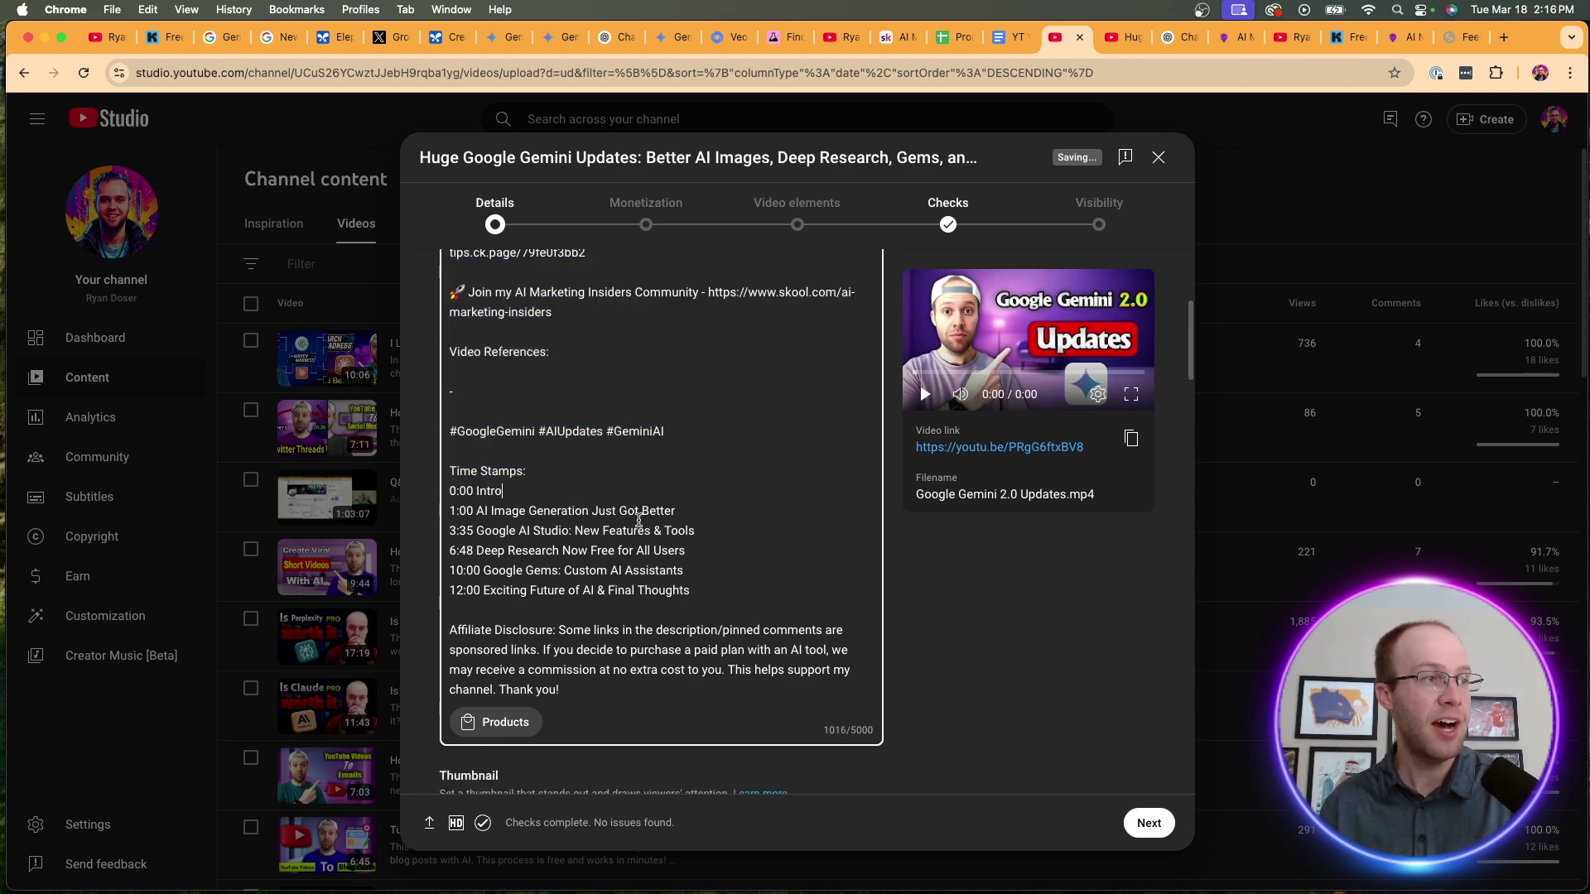
scroll(707, 458, "down", 10)
scroll(706, 458, "up", 5)
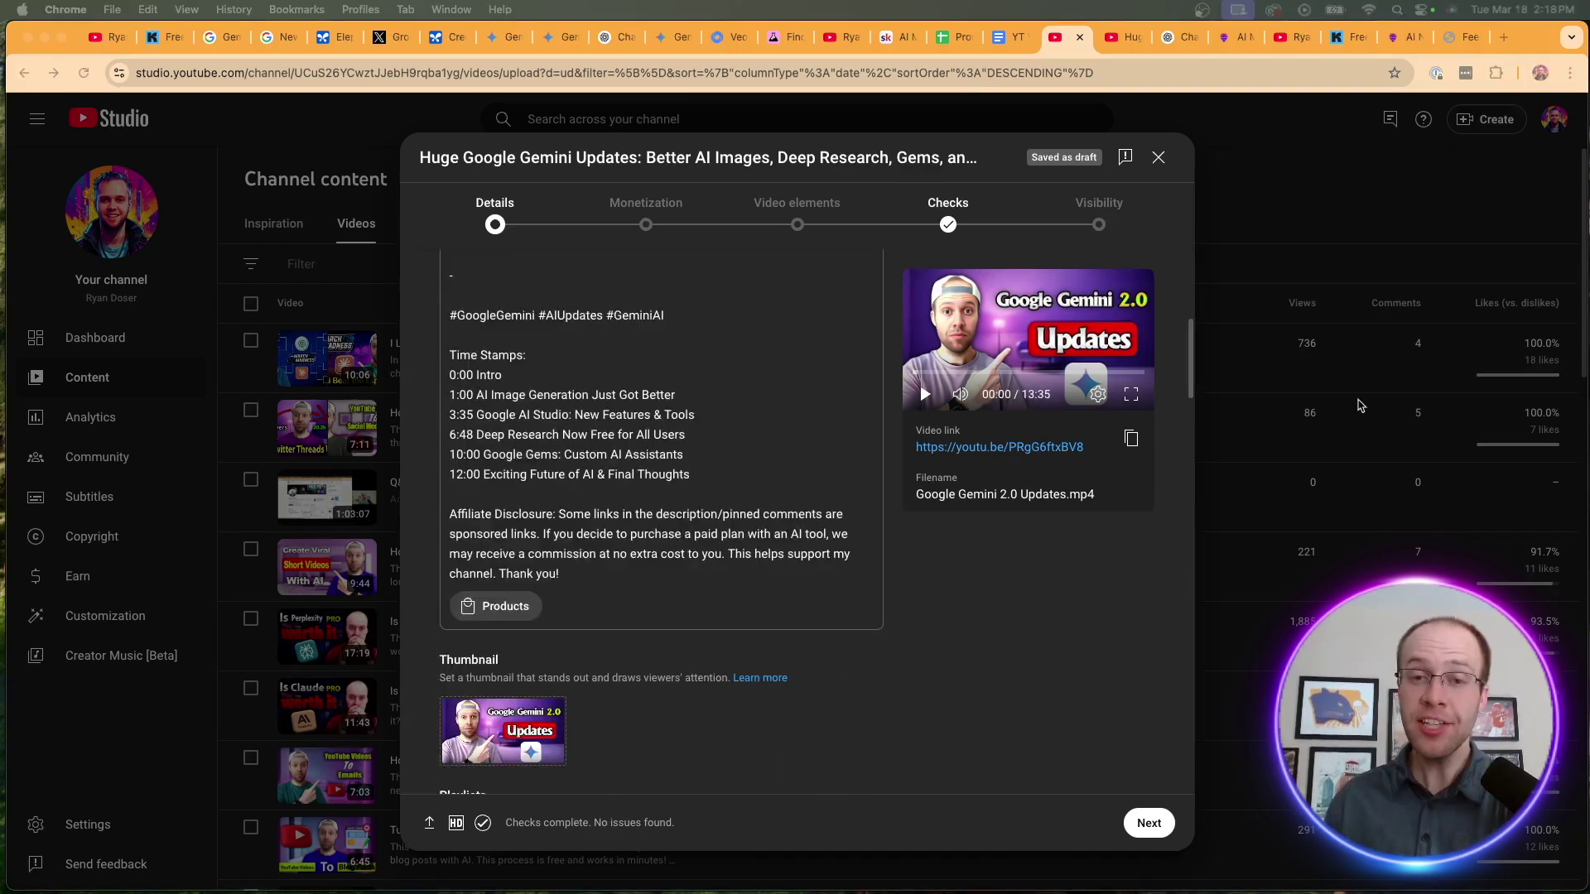
scroll(497, 605, "up", 4)
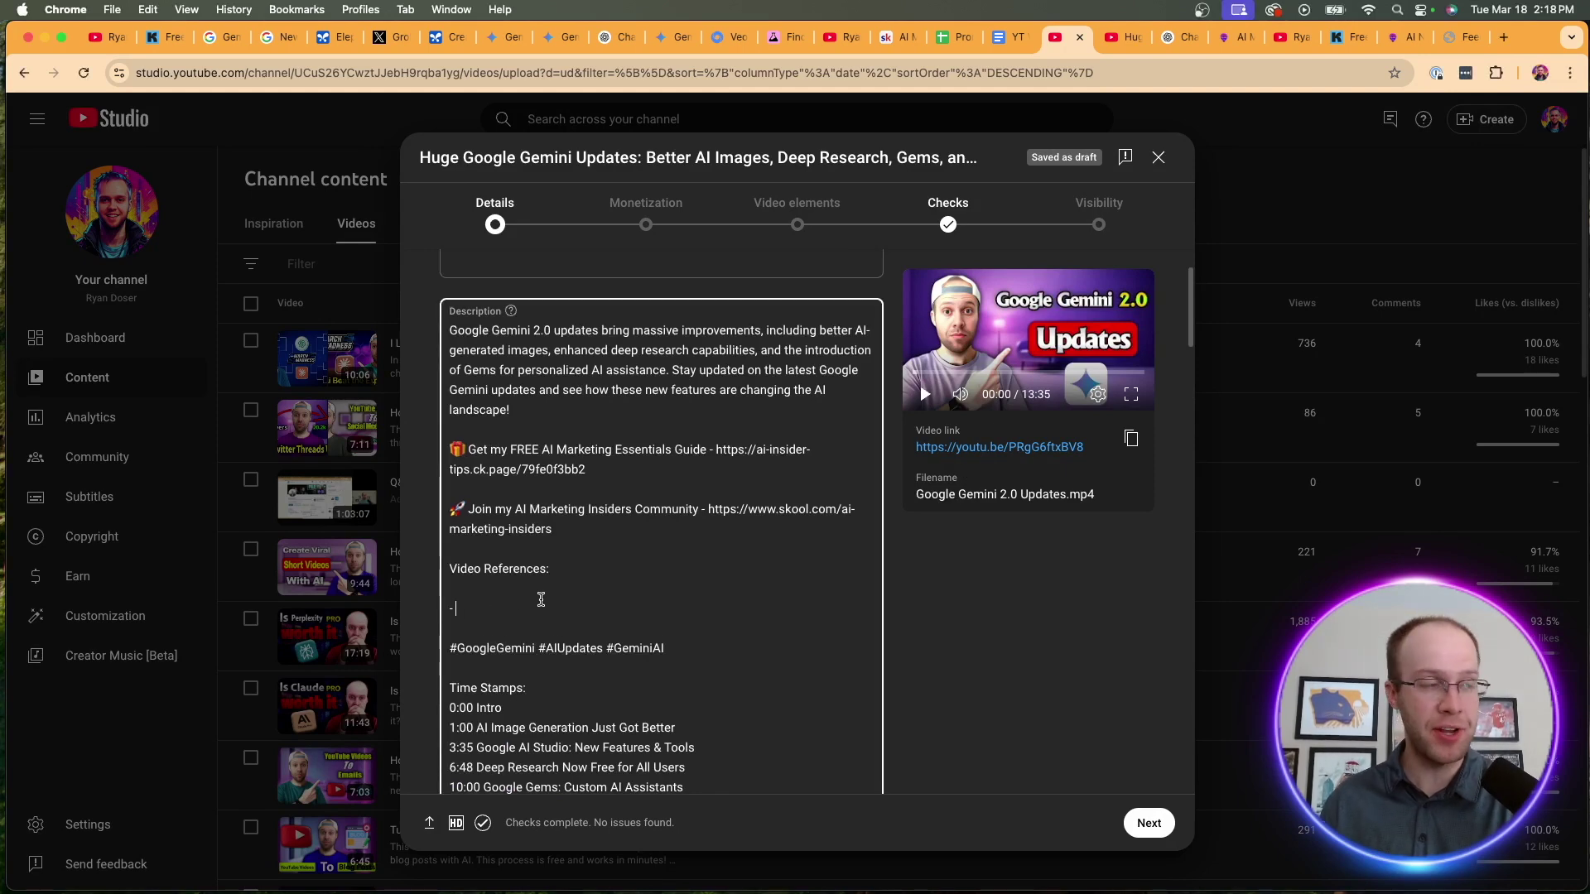
Add the video to the AI News playlist.
scroll(540, 600, "down", 10)
left_click(569, 536)
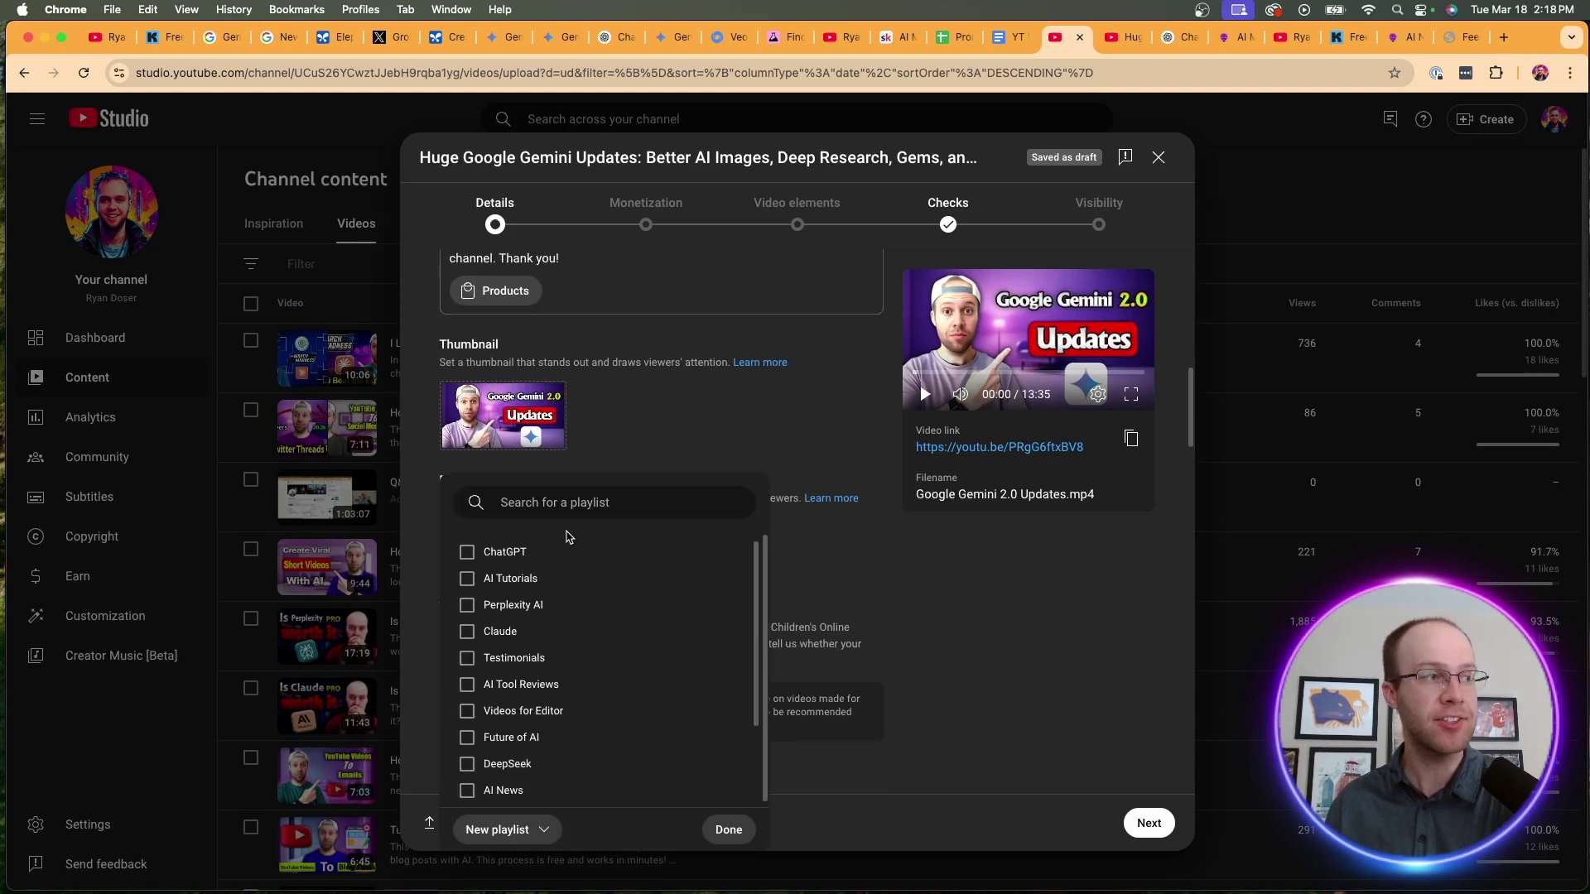
scroll(587, 606, "down", 1)
scroll(587, 605, "down", 1)
scroll(588, 603, "down", 1)
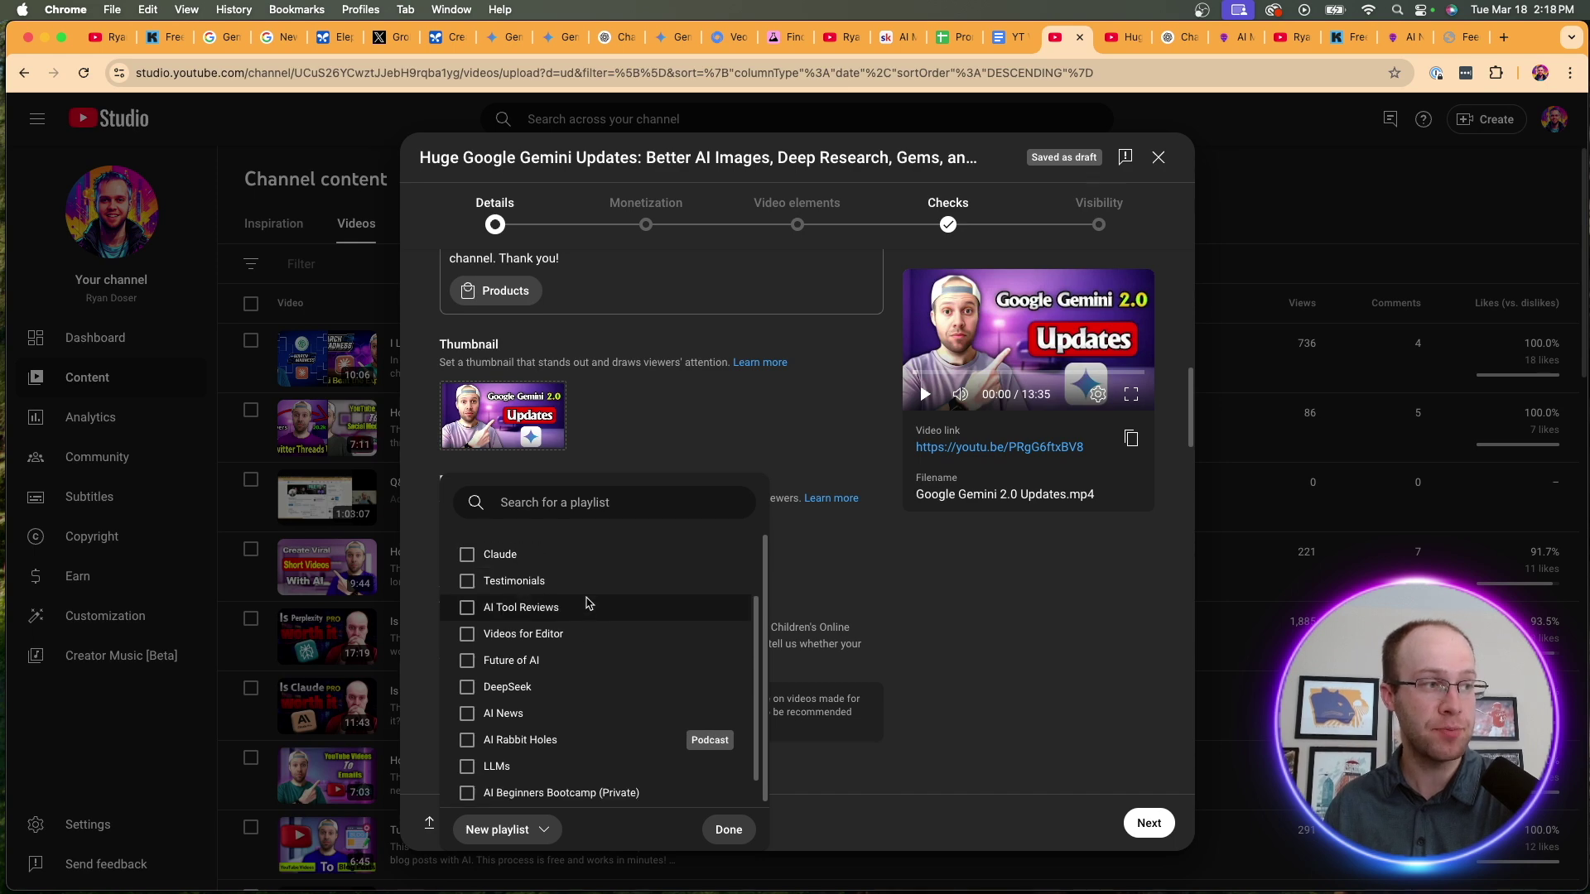
scroll(572, 617, "down", 1)
scroll(495, 774, "up", 4)
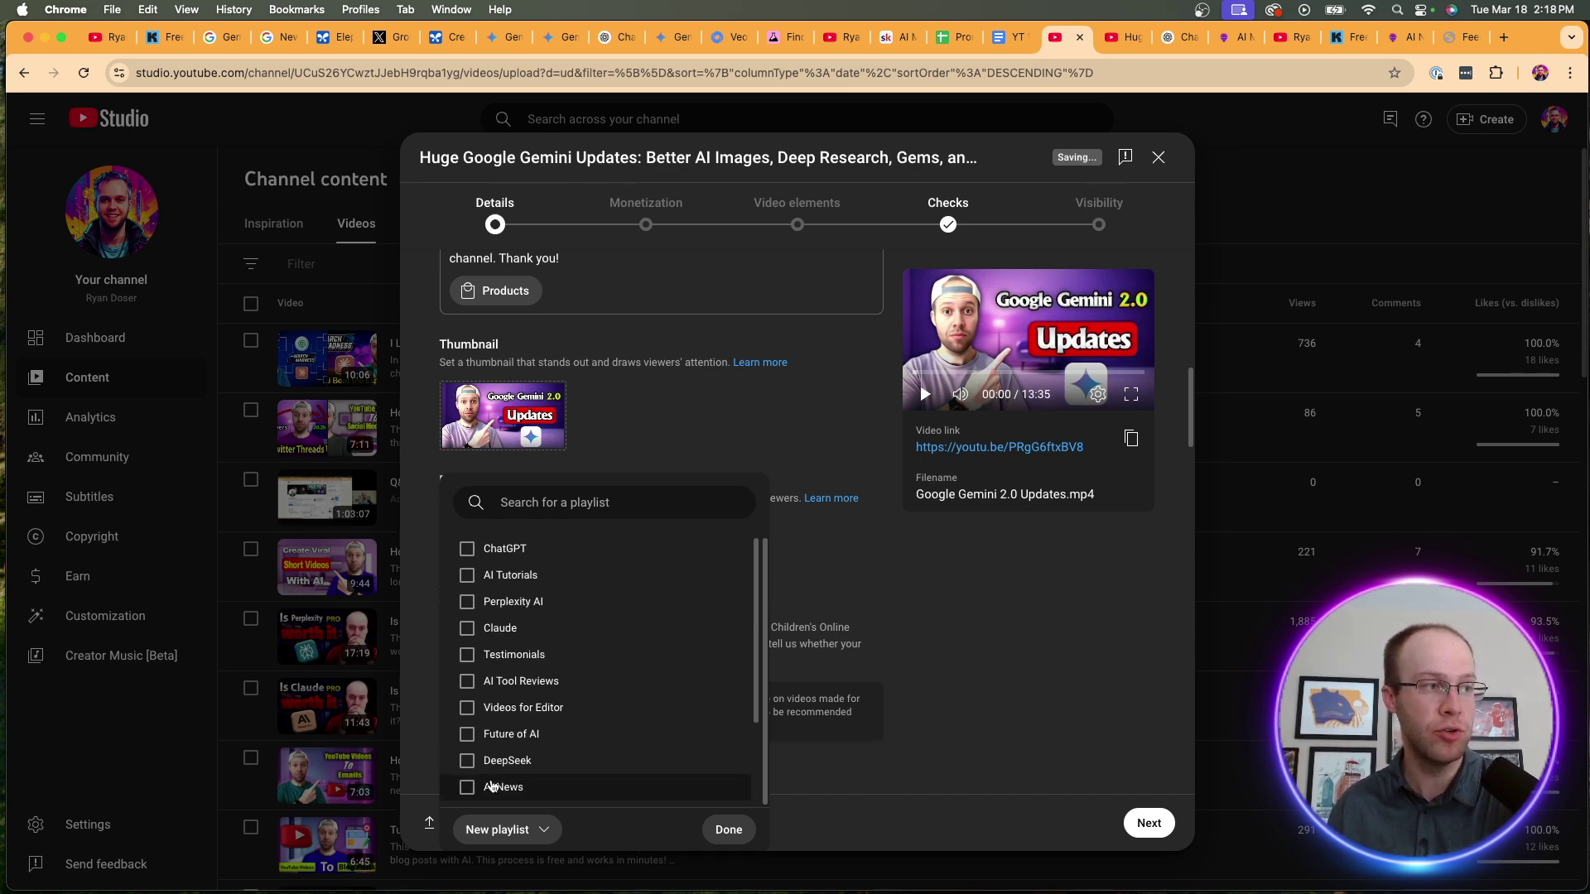
scroll(492, 785, "down", 2)
scroll(489, 783, "up", 1)
left_click(476, 741)
scroll(579, 775, "up", 2)
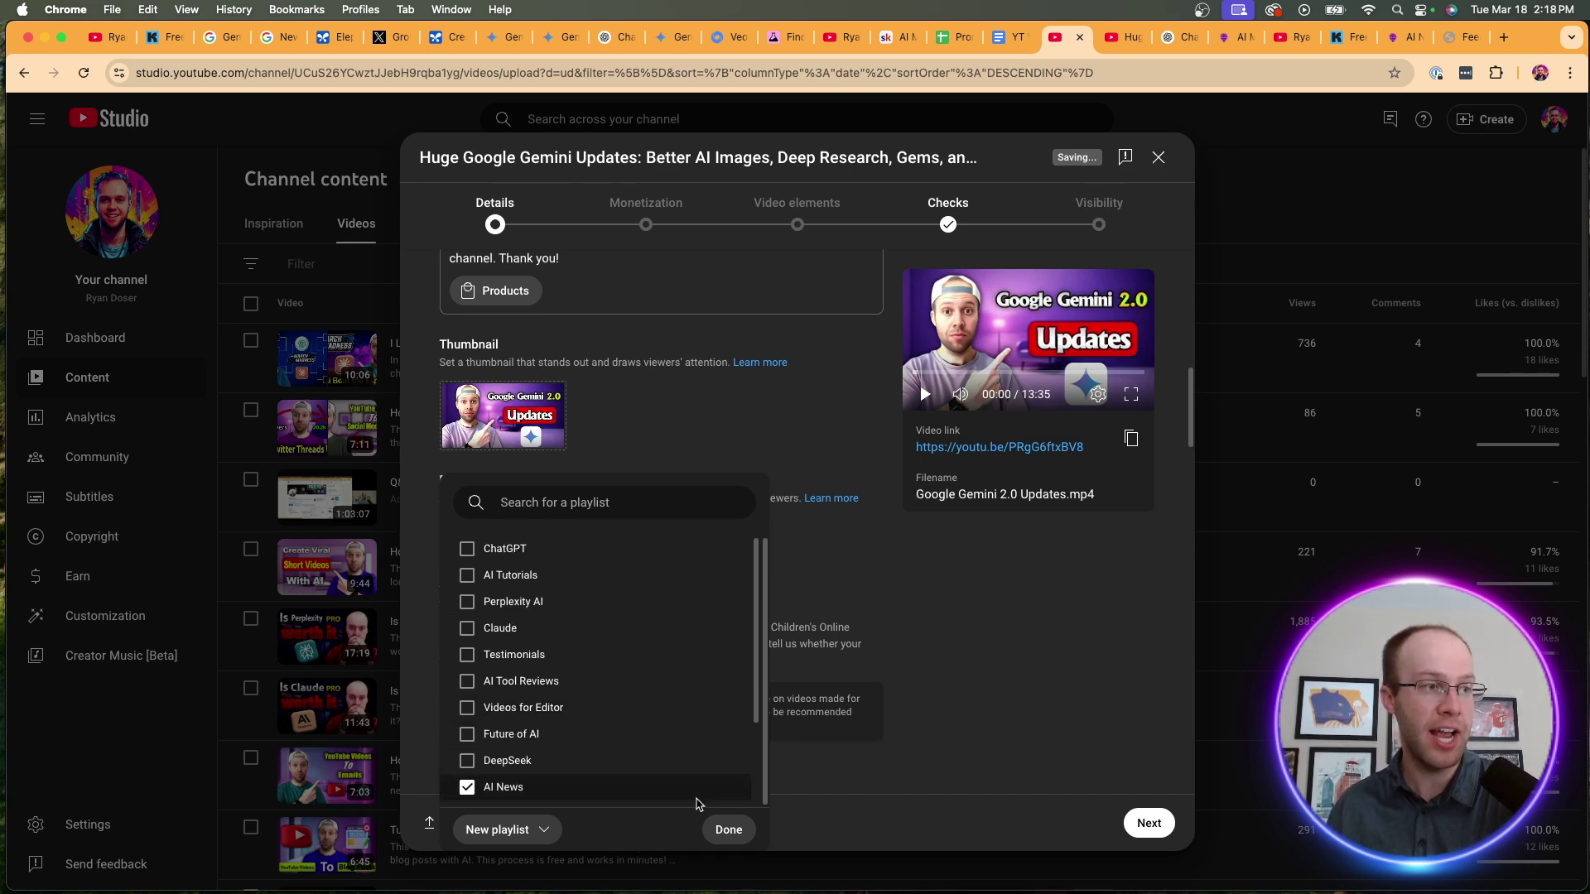
left_click(729, 830)
Scroll through the details form to review the generated tags.
scroll(948, 681, "down", 2)
scroll(630, 637, "down", 7)
scroll(677, 630, "down", 4)
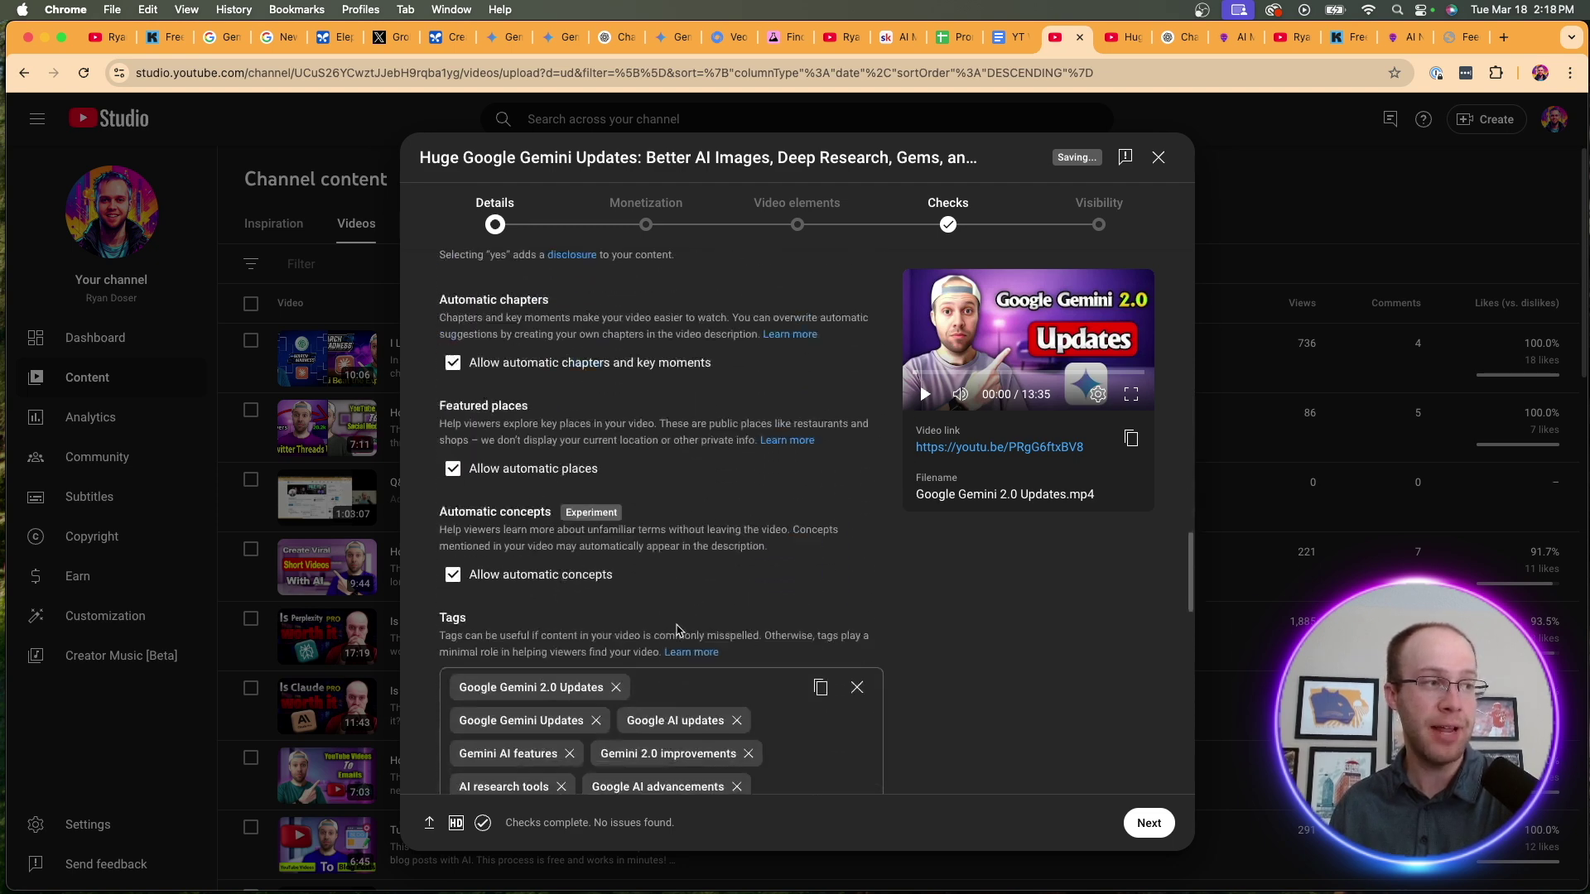
scroll(677, 630, "down", 5)
scroll(571, 539, "down", 3)
scroll(884, 491, "down", 7)
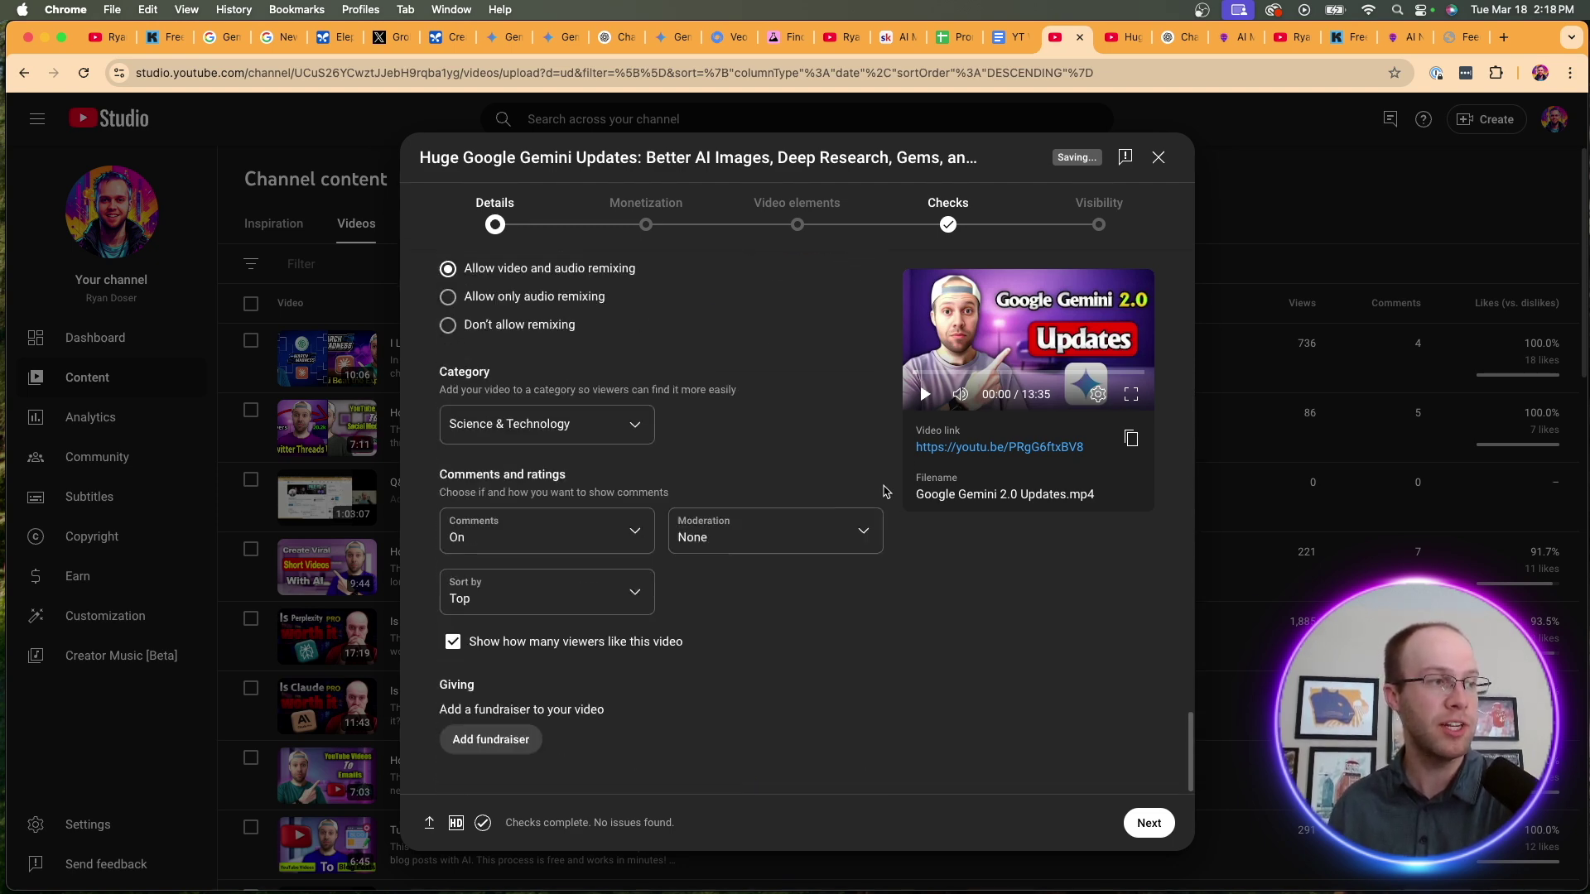
scroll(763, 673, "up", 10)
scroll(756, 667, "up", 3)
scroll(755, 668, "up", 1)
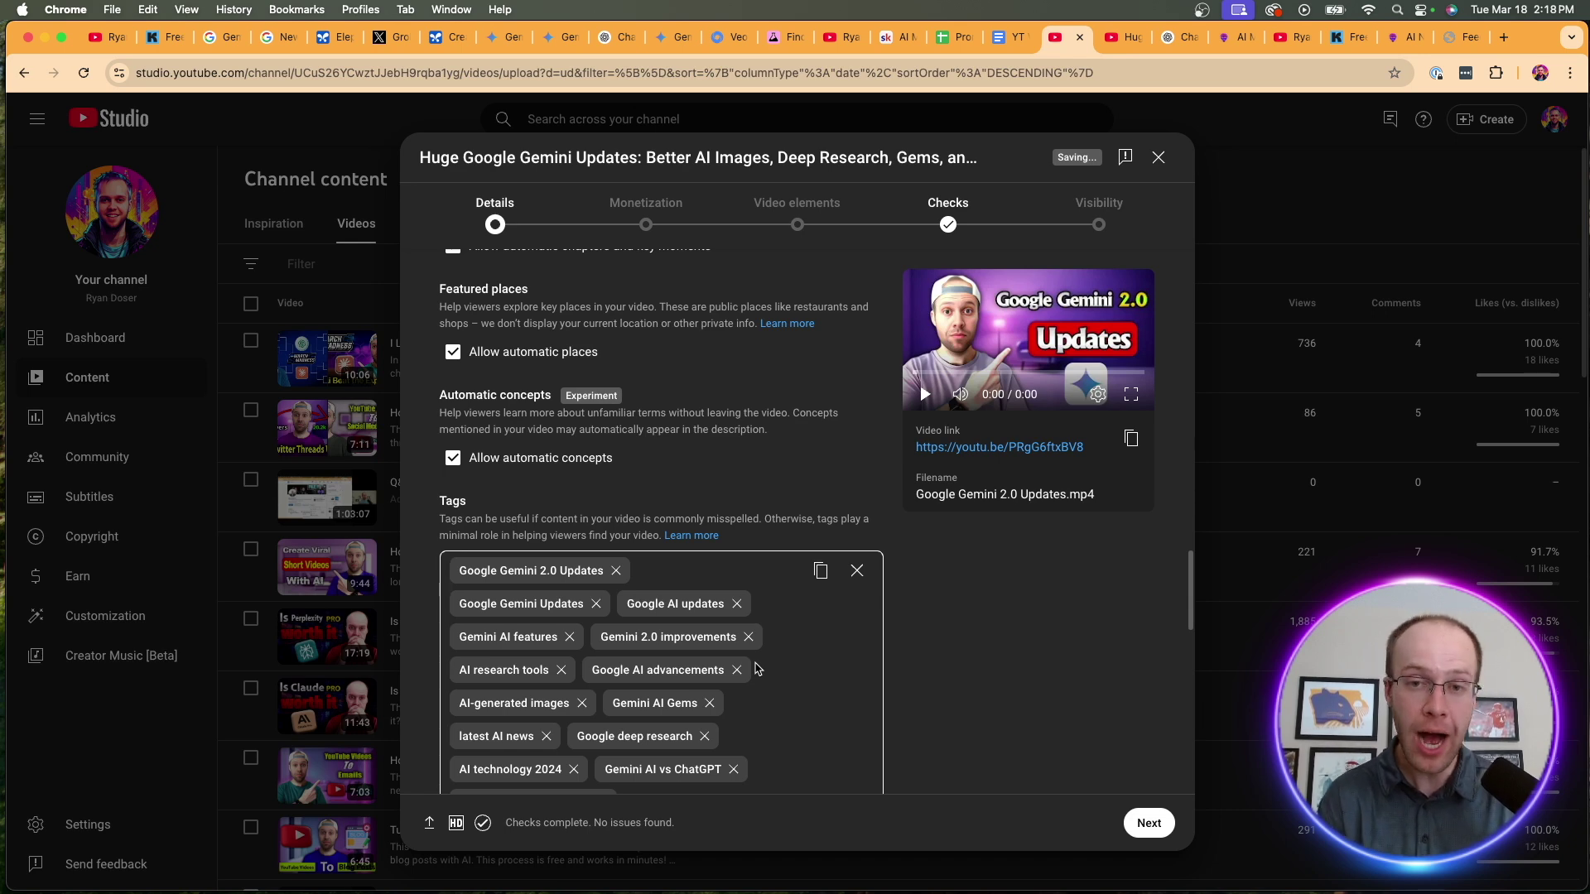
scroll(755, 668, "down", 1)
scroll(778, 660, "down", 1)
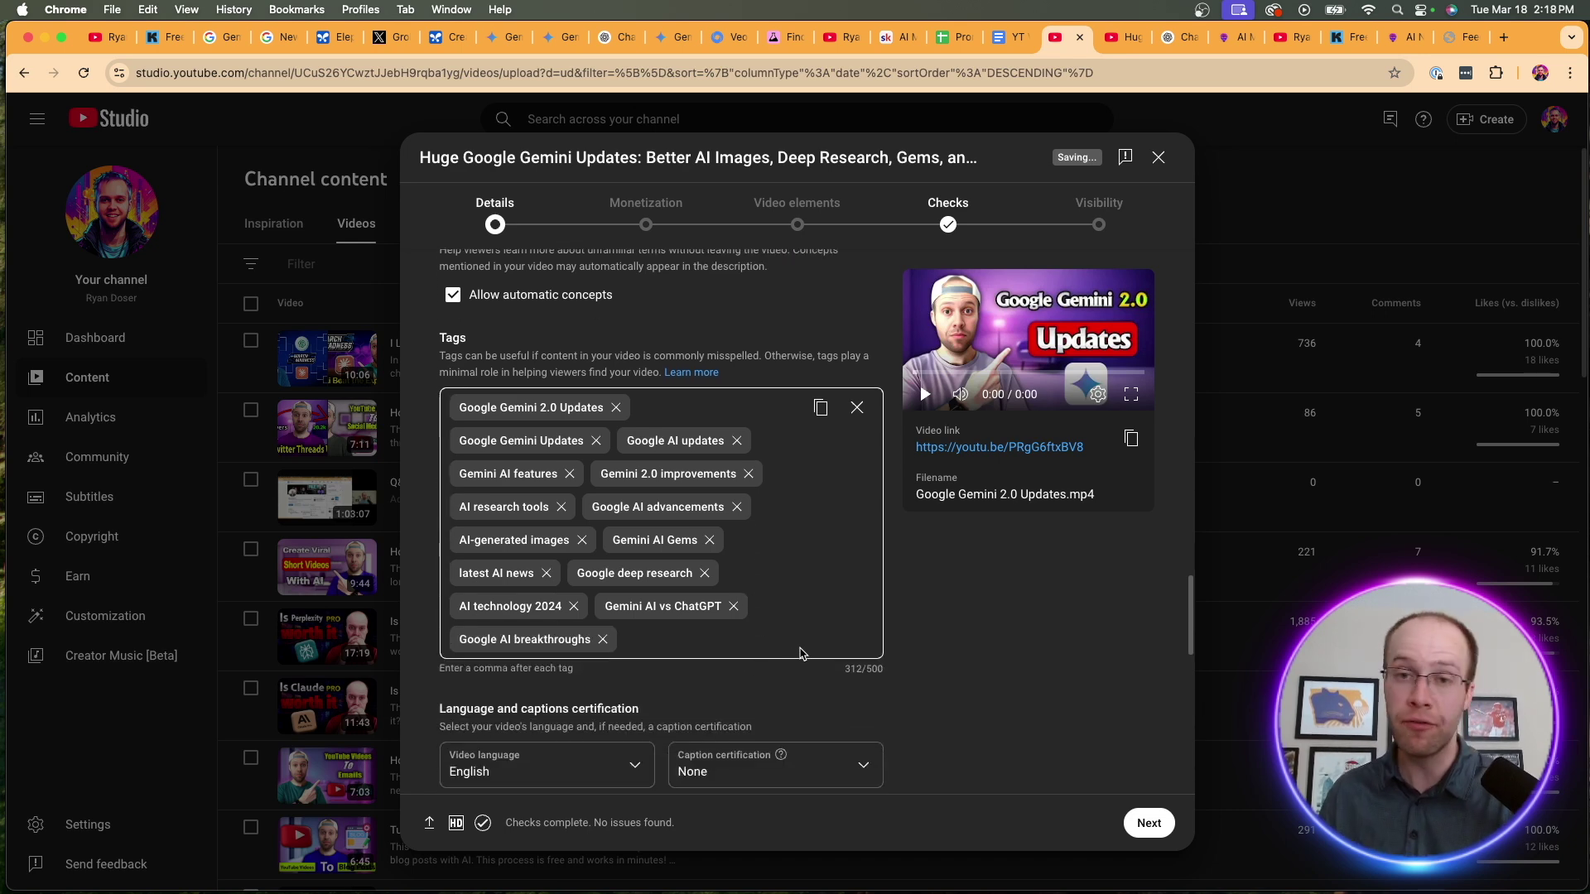
scroll(795, 638, "up", 5)
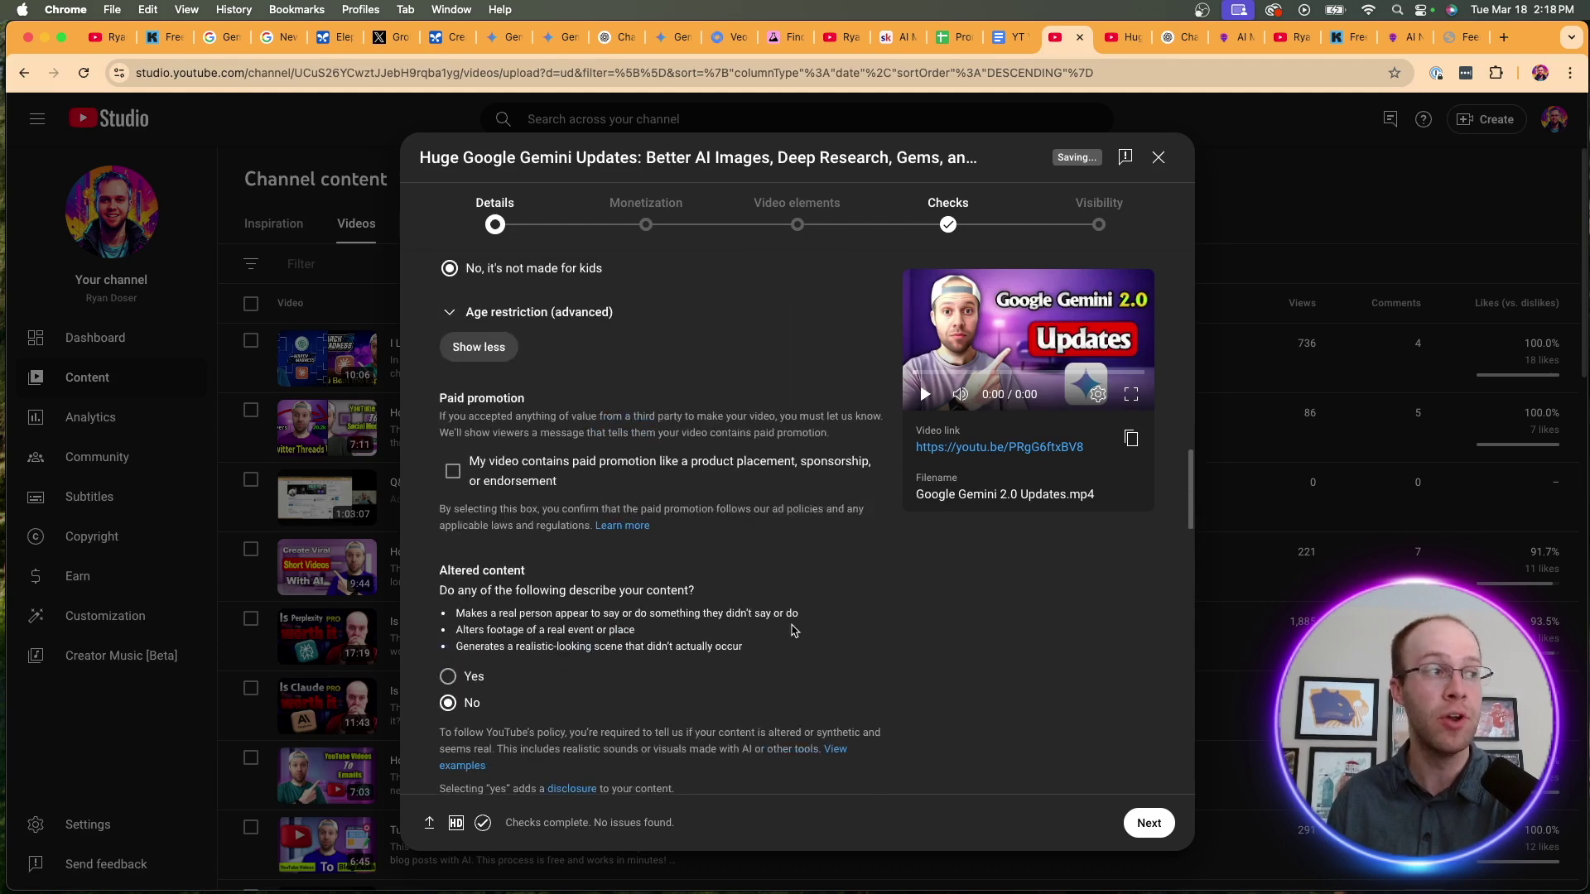
scroll(791, 631, "up", 3)
scroll(788, 626, "up", 2)
scroll(788, 626, "up", 5)
scroll(788, 627, "up", 1)
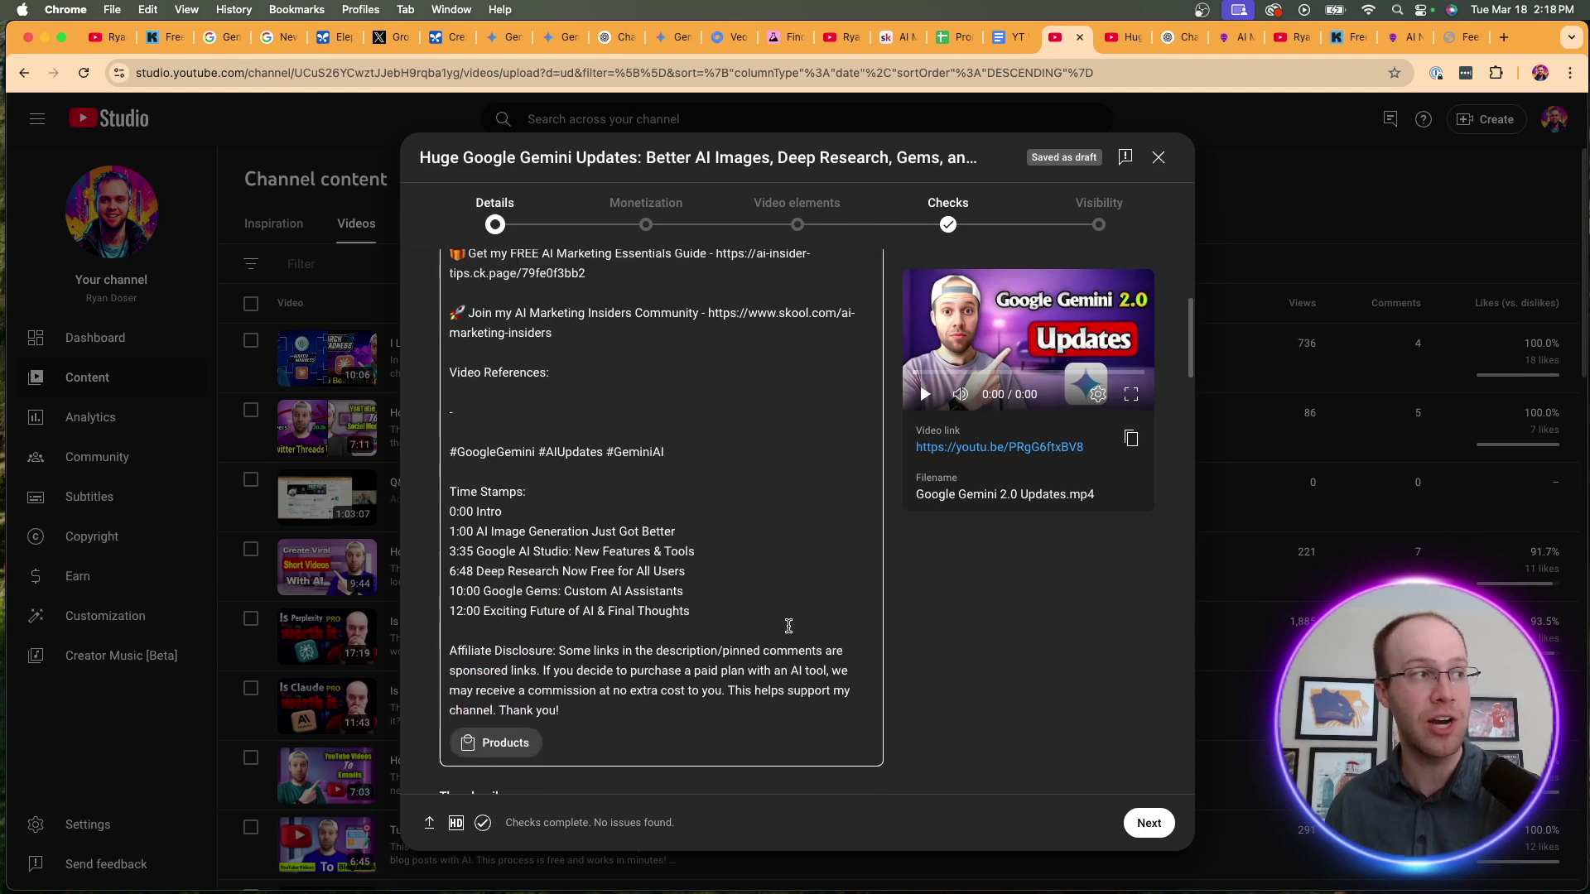
scroll(789, 626, "up", 2)
scroll(788, 627, "up", 2)
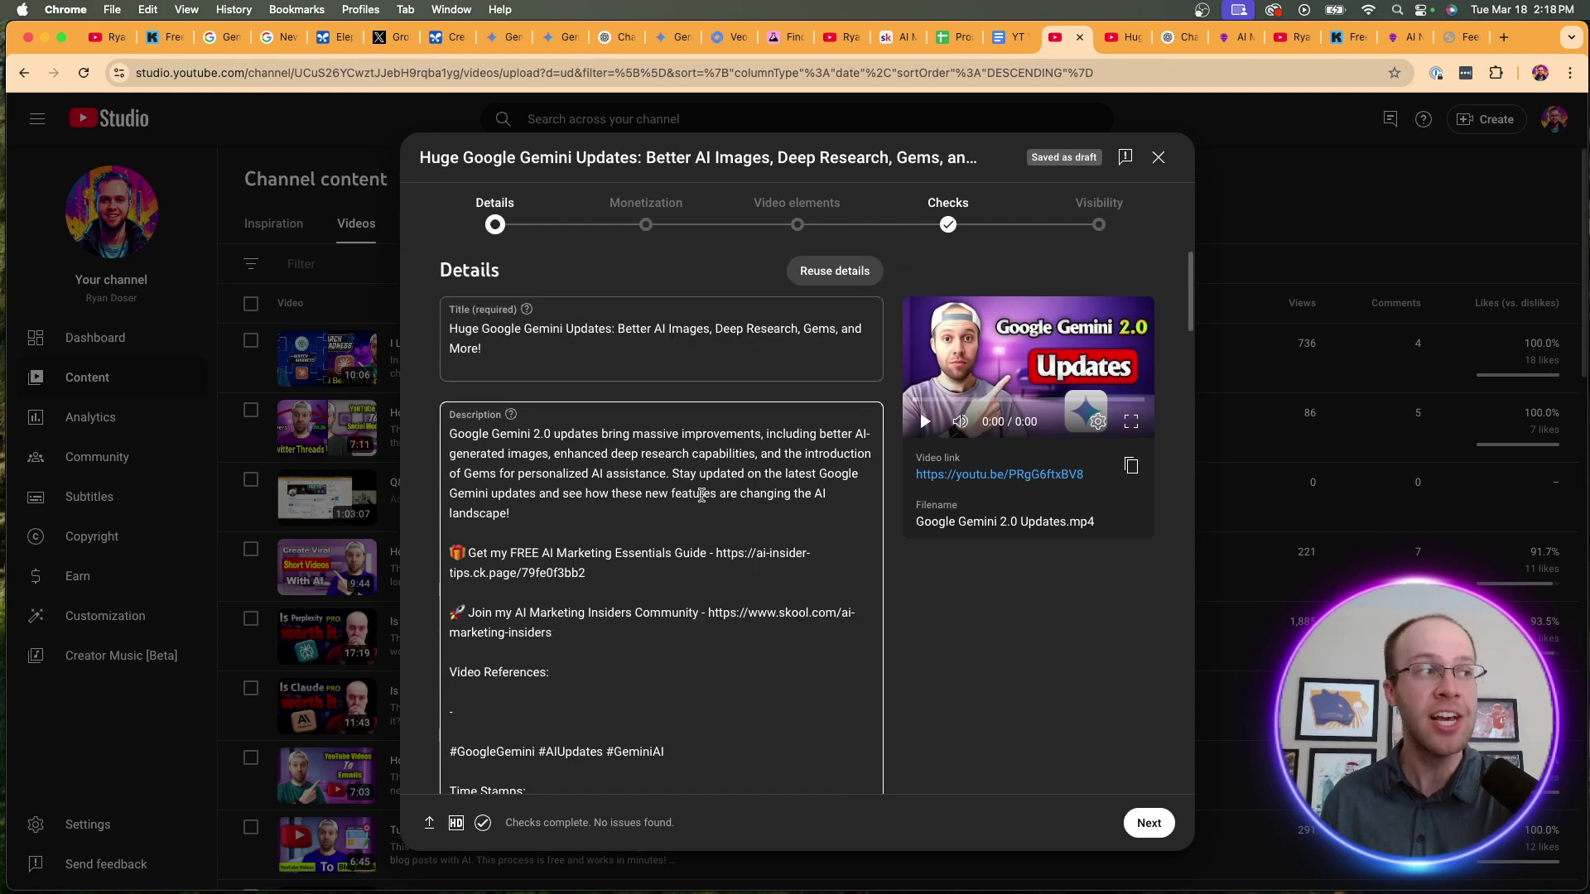
Select the full video title and switch to the Video Optimizer GPT chat.
triple_click(538, 347)
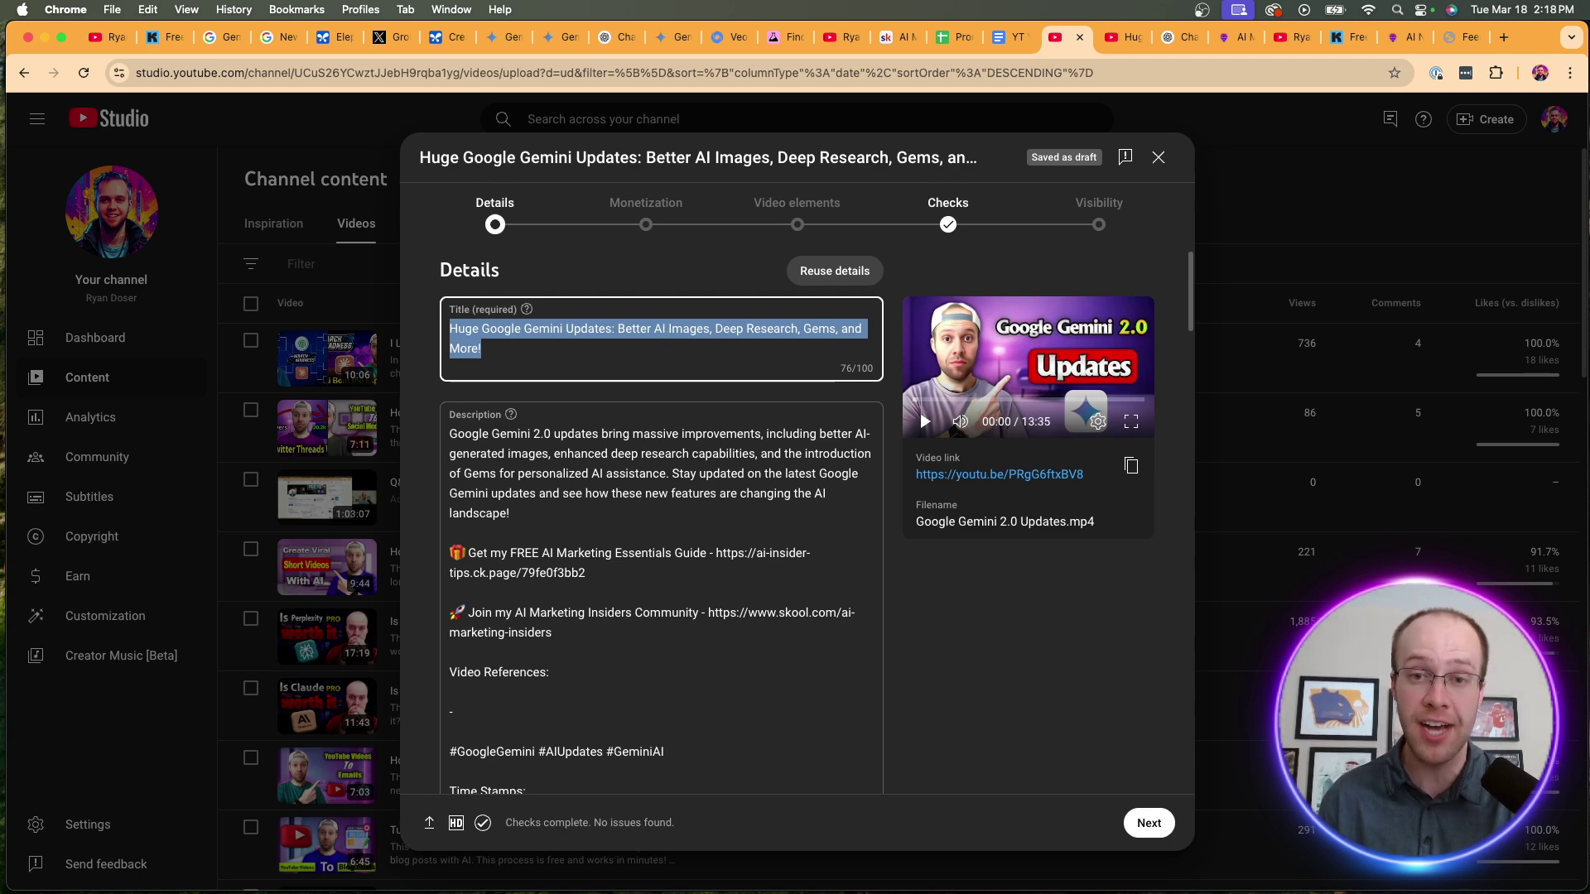
key("ctrl+Tab")
key("ctrl+Tab")
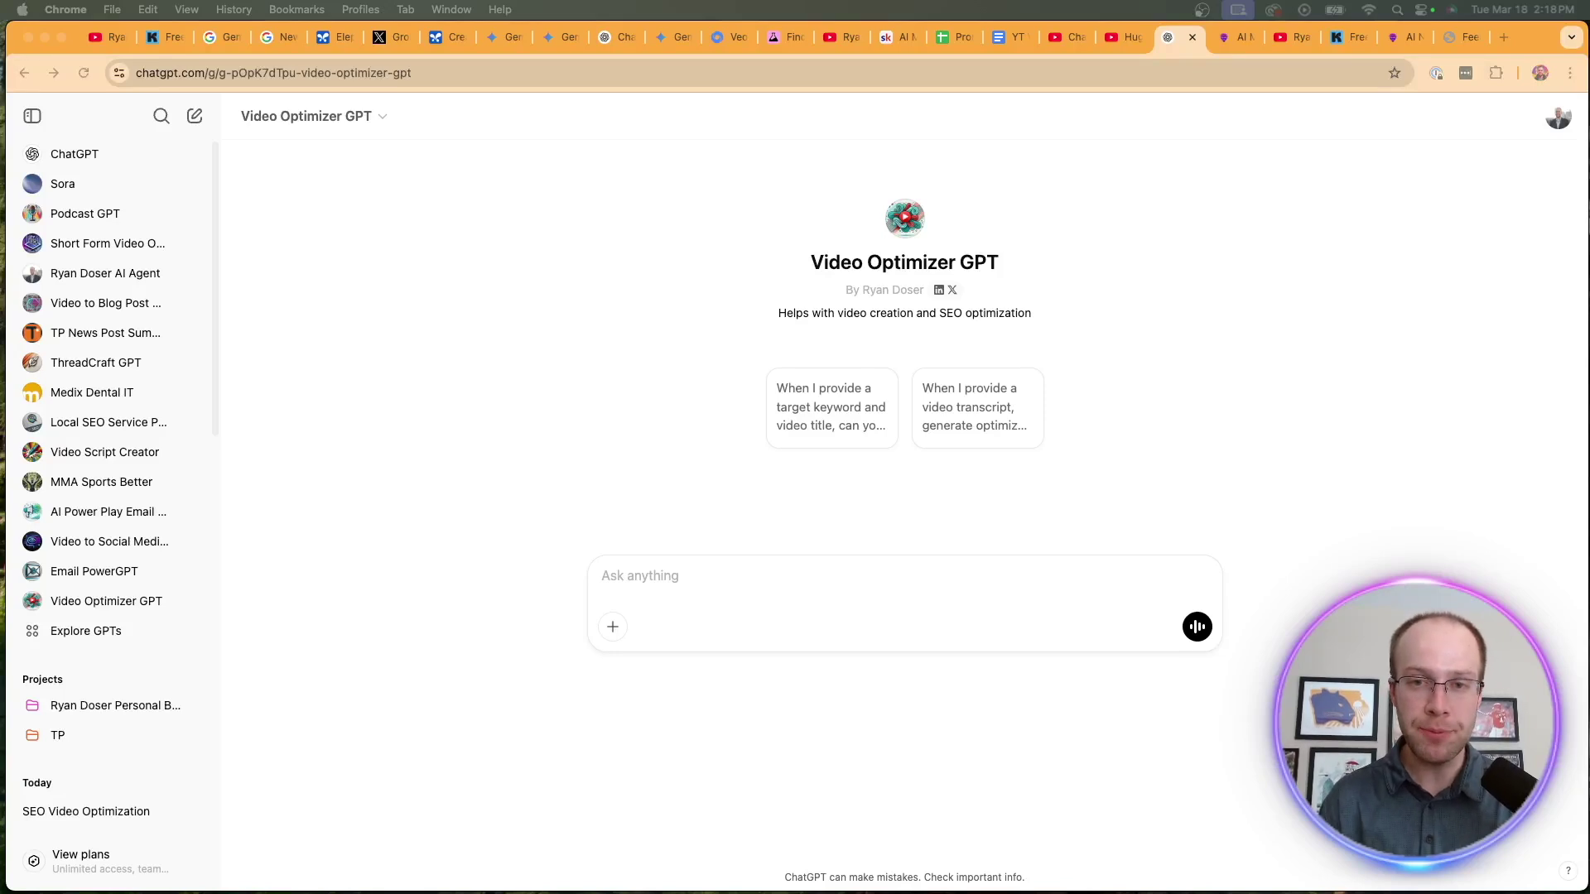
Switch to the AI Marketing Insiders community tab on Skool.
left_click(1336, 38)
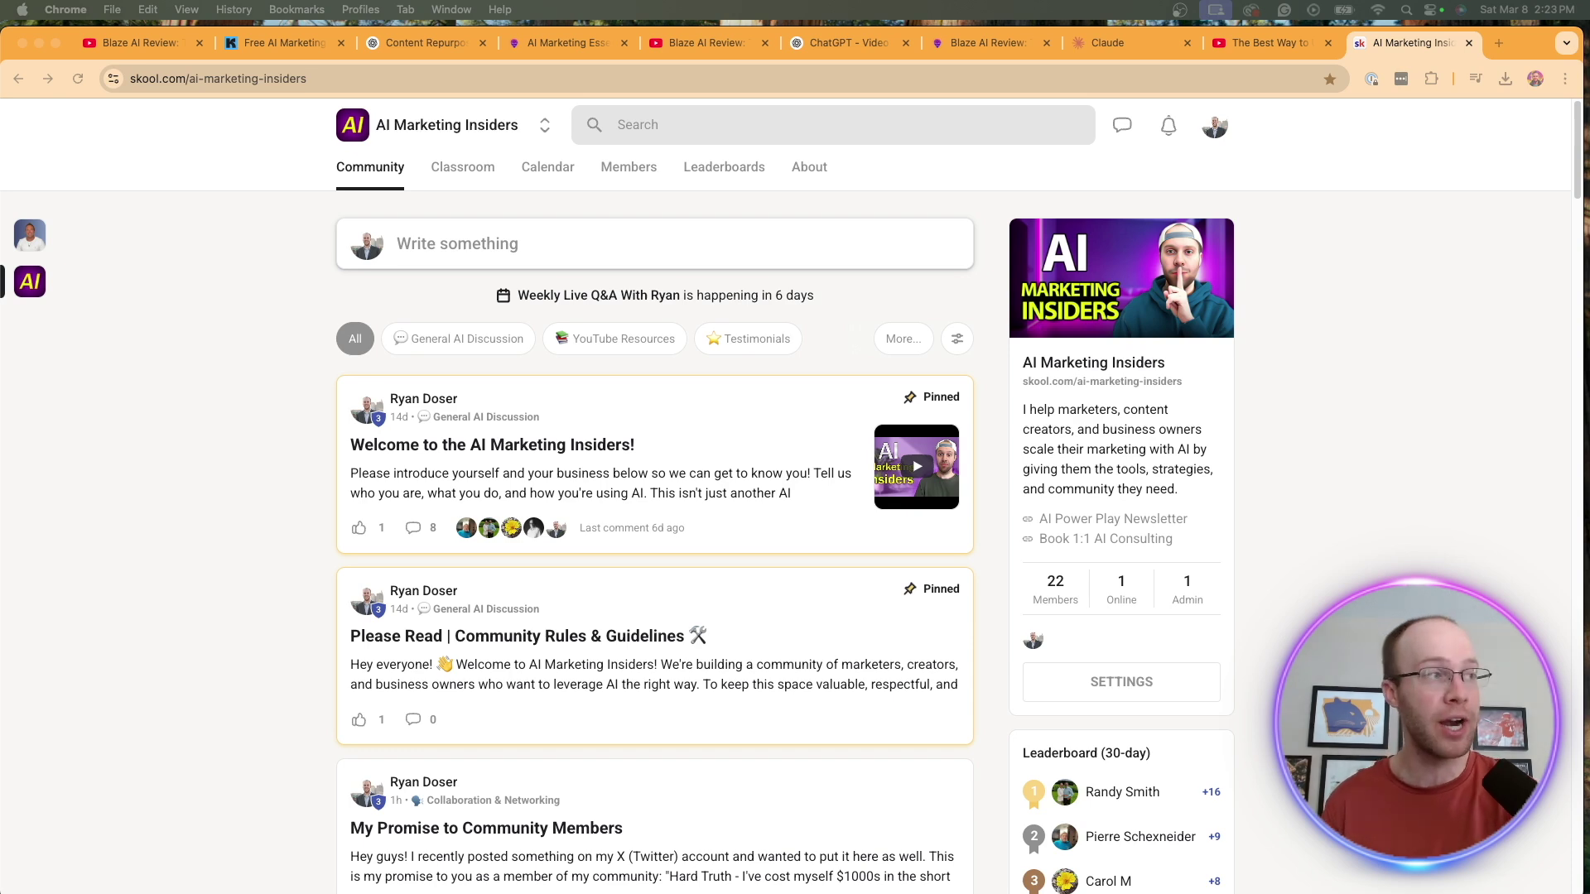
left_click(473, 171)
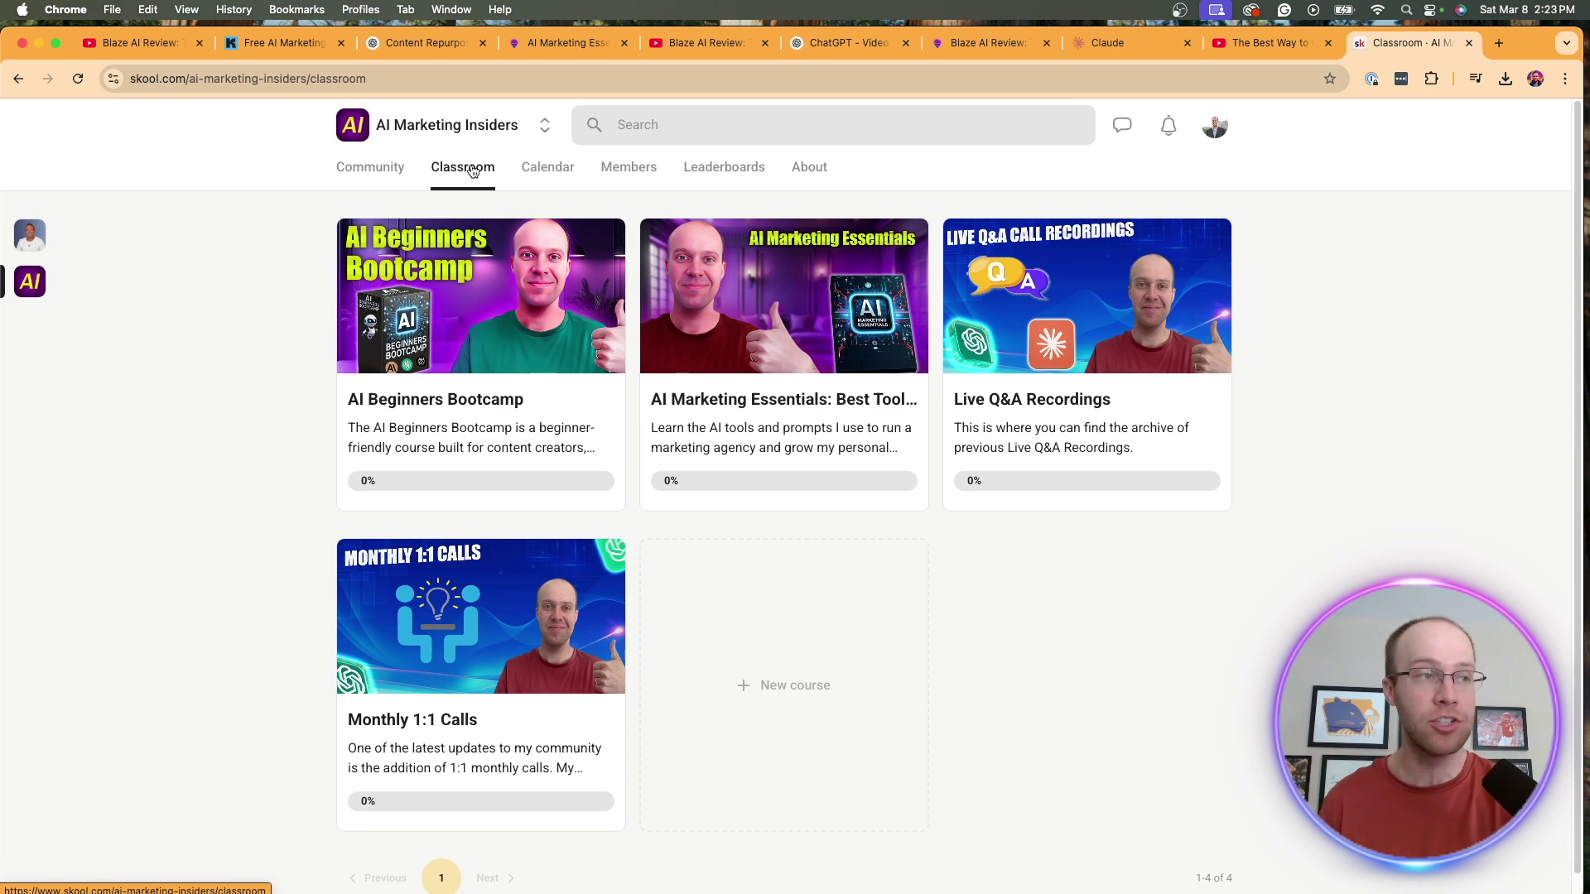
left_click(560, 172)
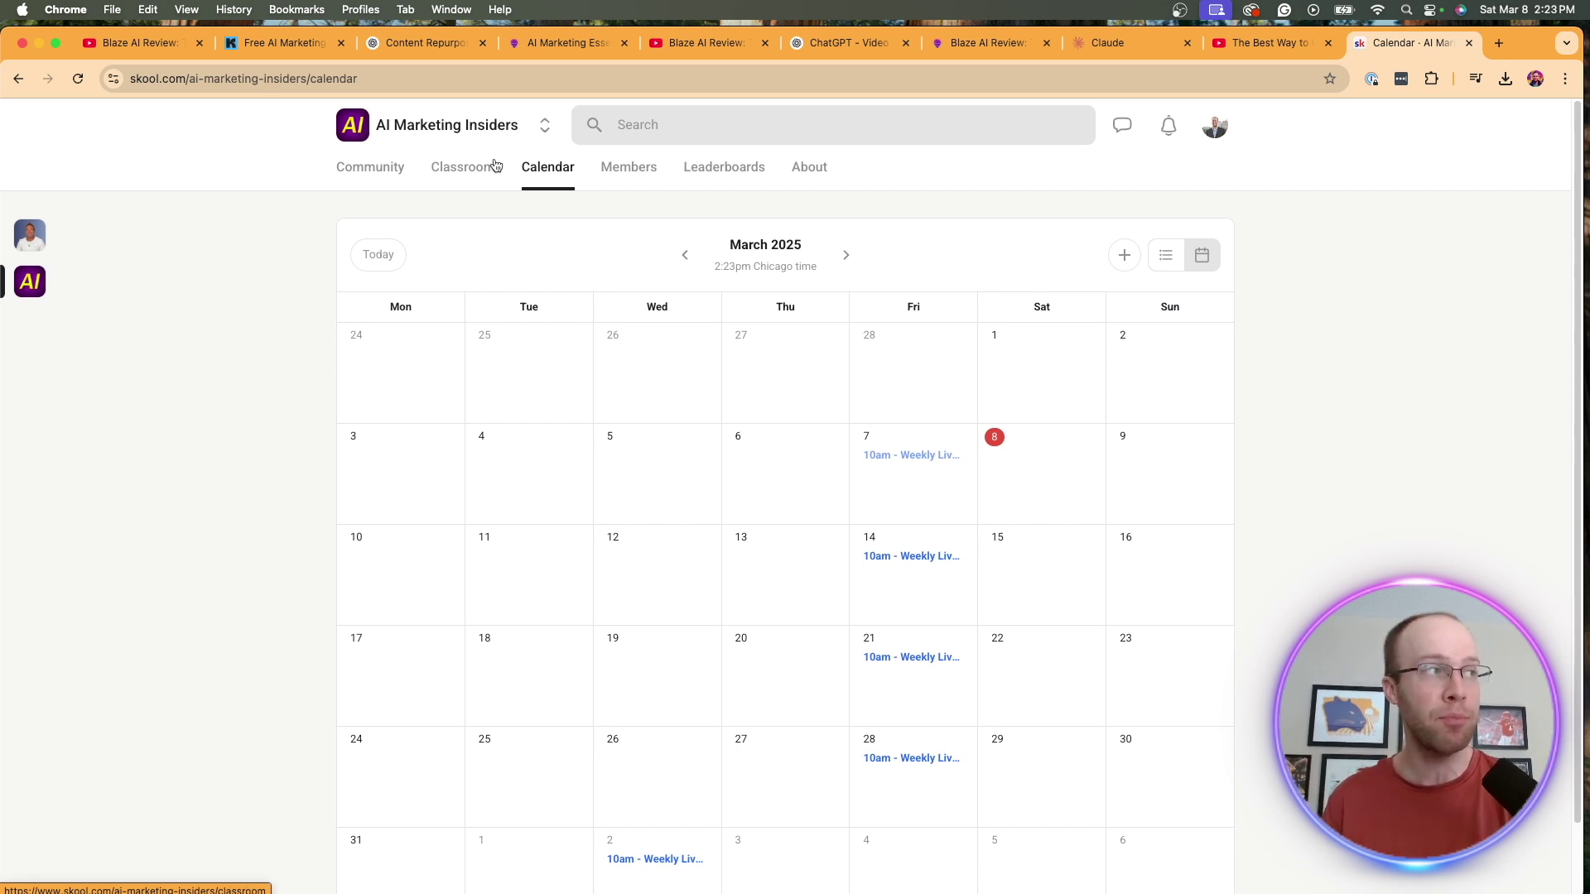
left_click(467, 166)
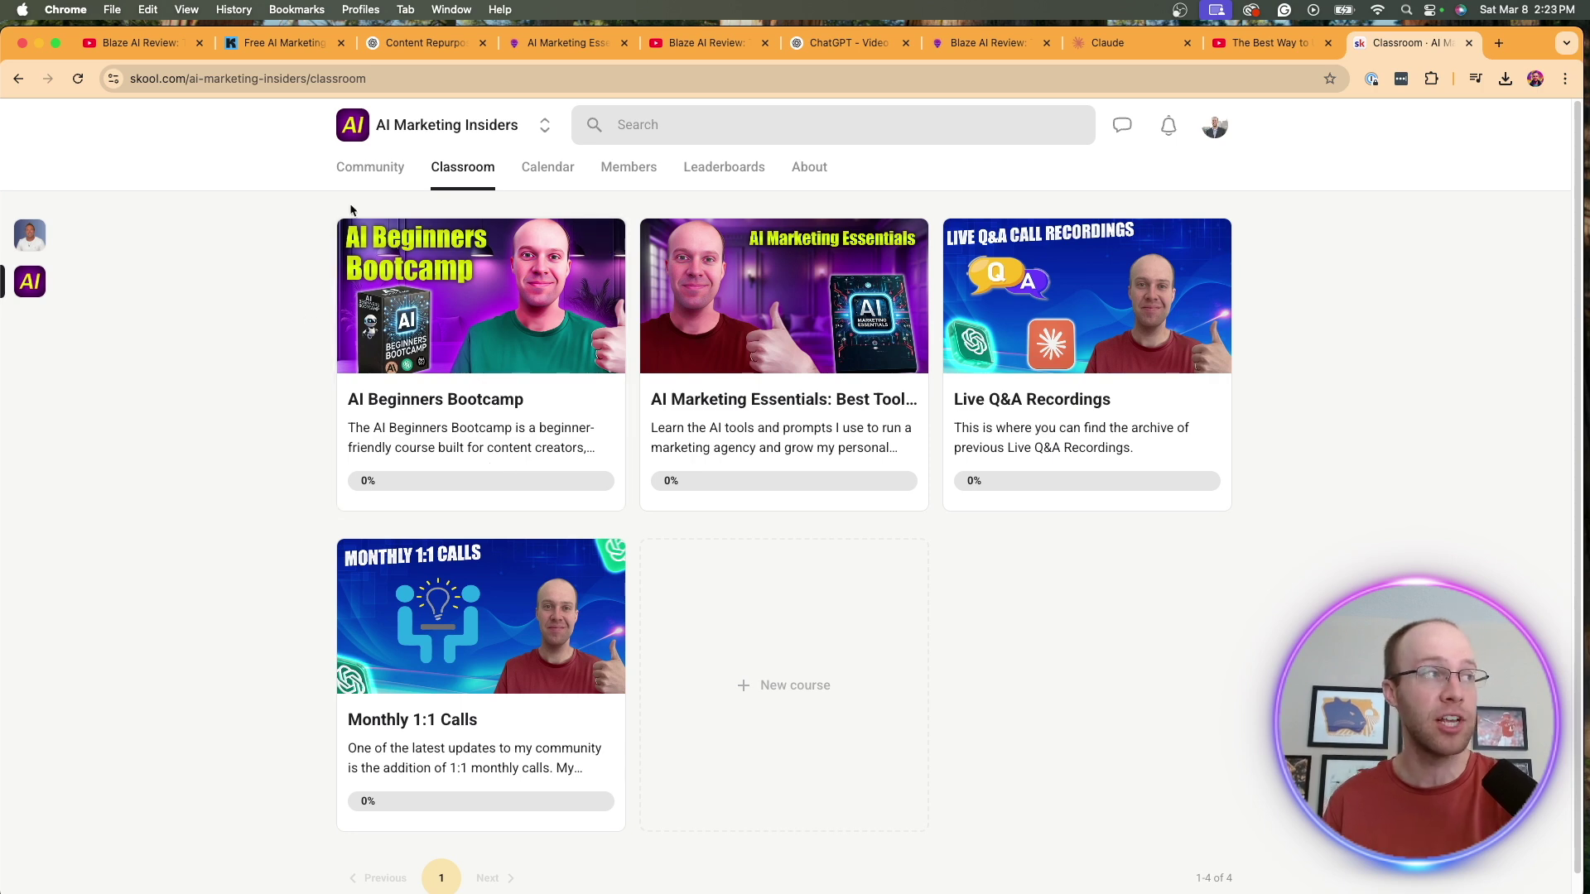
left_click(351, 172)
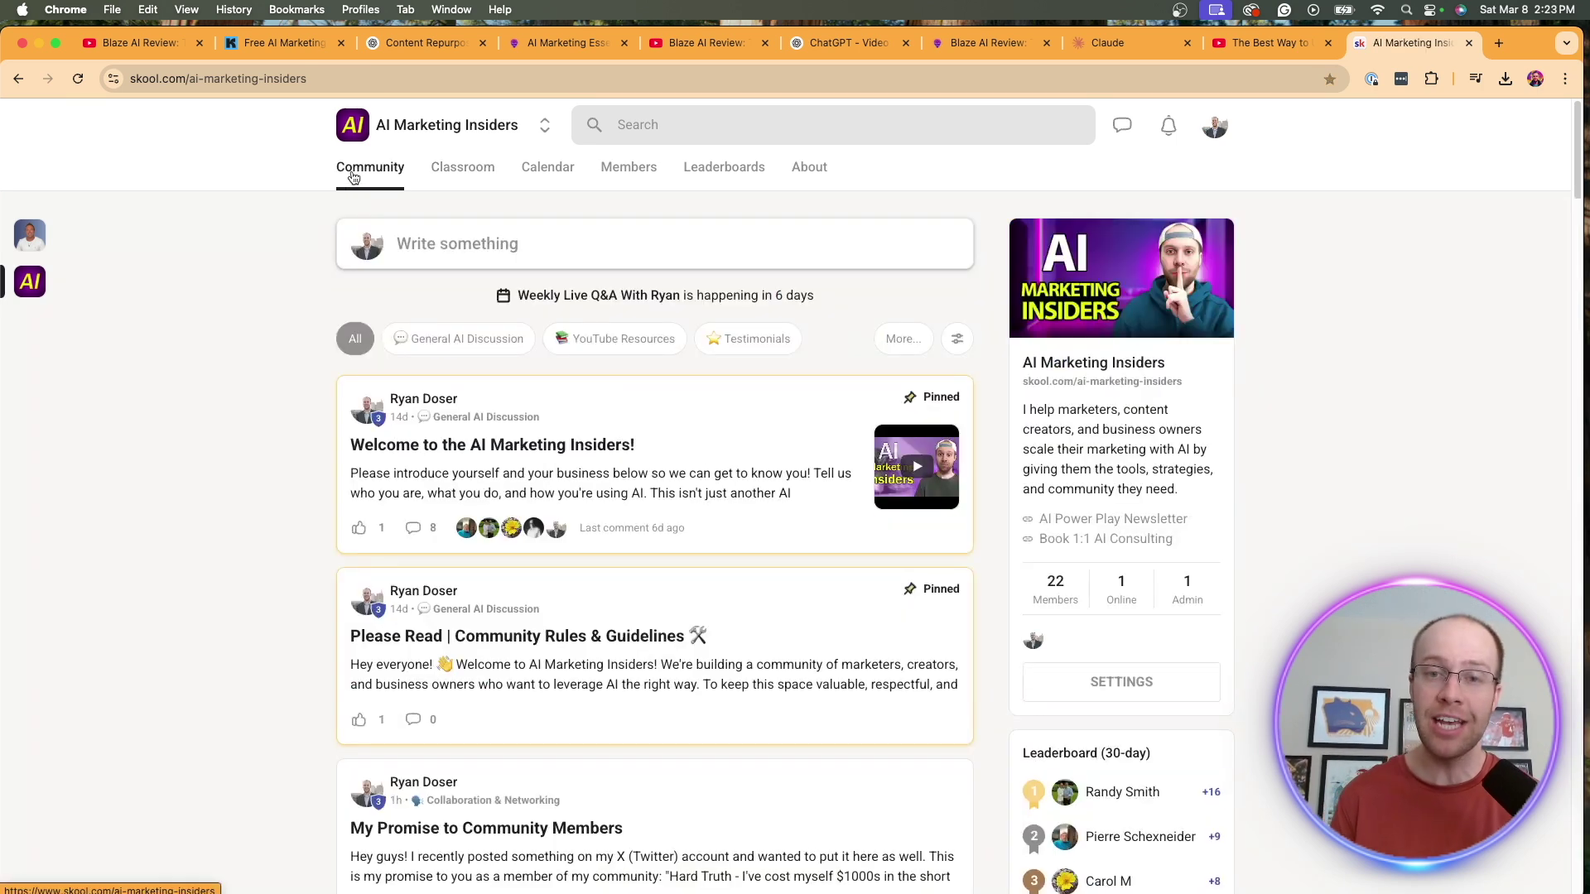